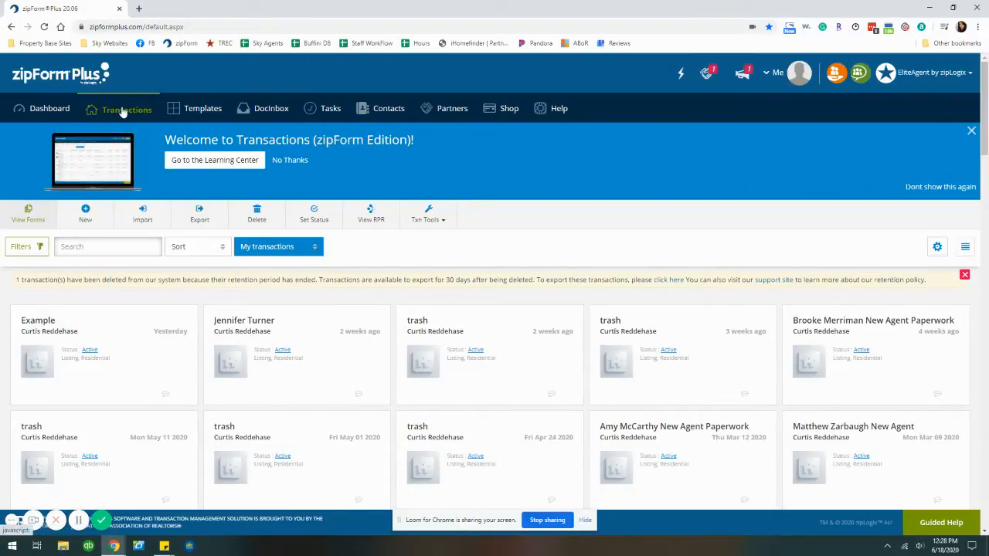
Start a new listing transaction from the Transactions toolbar's New Listing option
{"action": "left_click", "coordinate": [85, 214]}
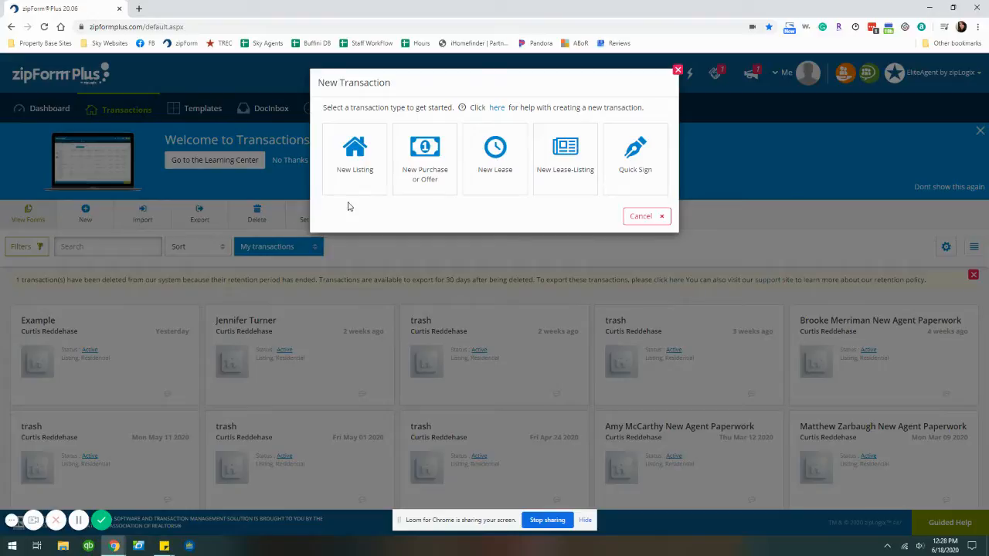
{"action": "left_click", "coordinate": [353, 170]}
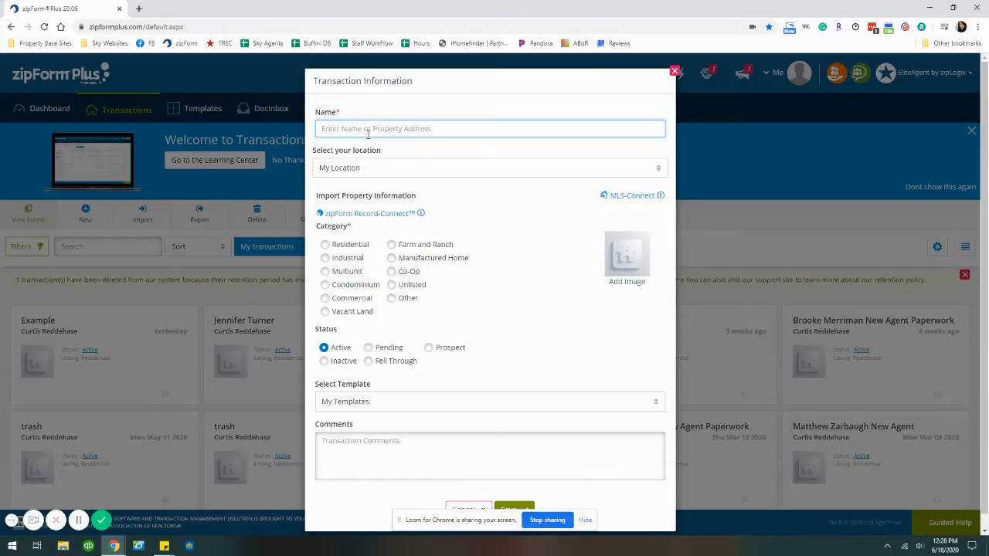
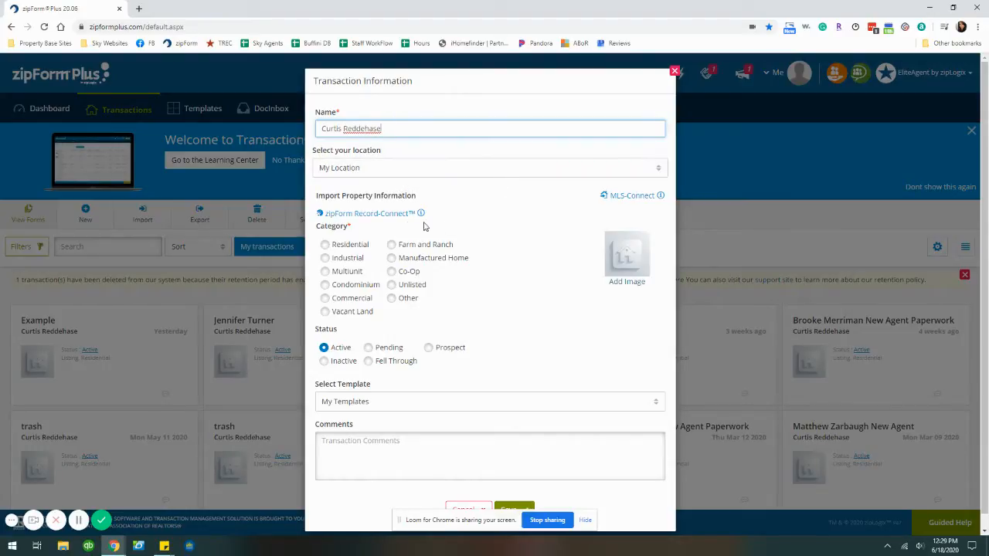
Save a new listing under the client's name, category Residential, with no template
{"action": "left_click", "coordinate": [352, 245]}
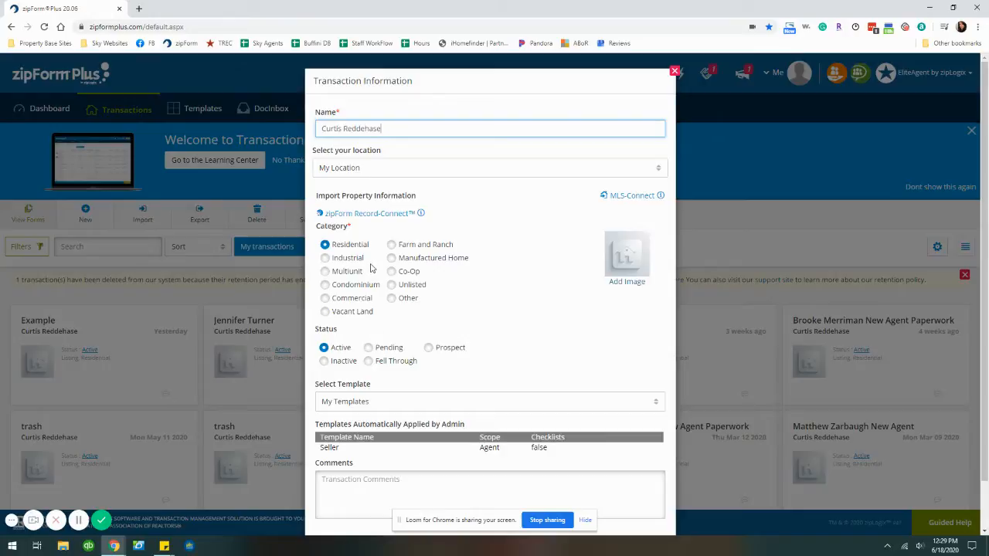
{"action": "left_click", "coordinate": [481, 402]}
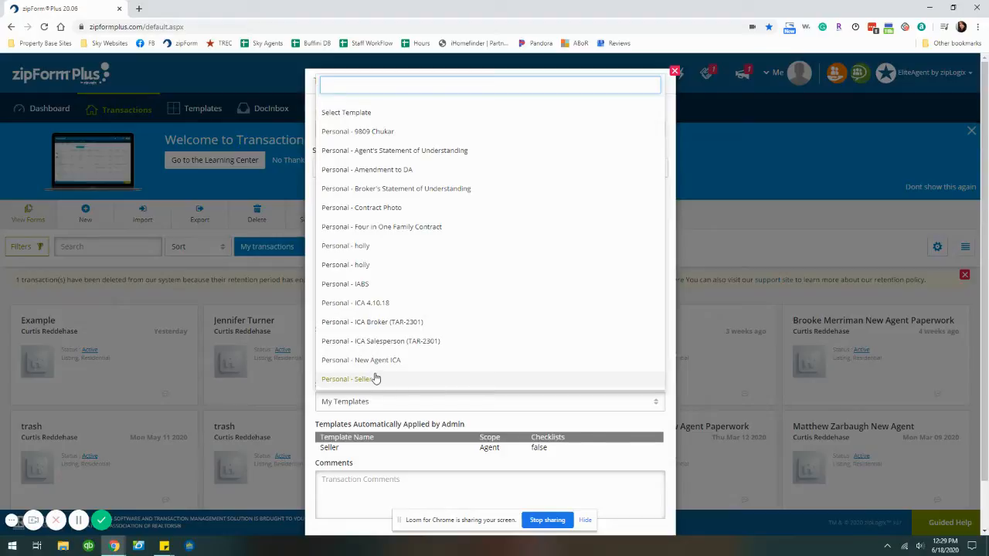
{"action": "left_click", "coordinate": [422, 461]}
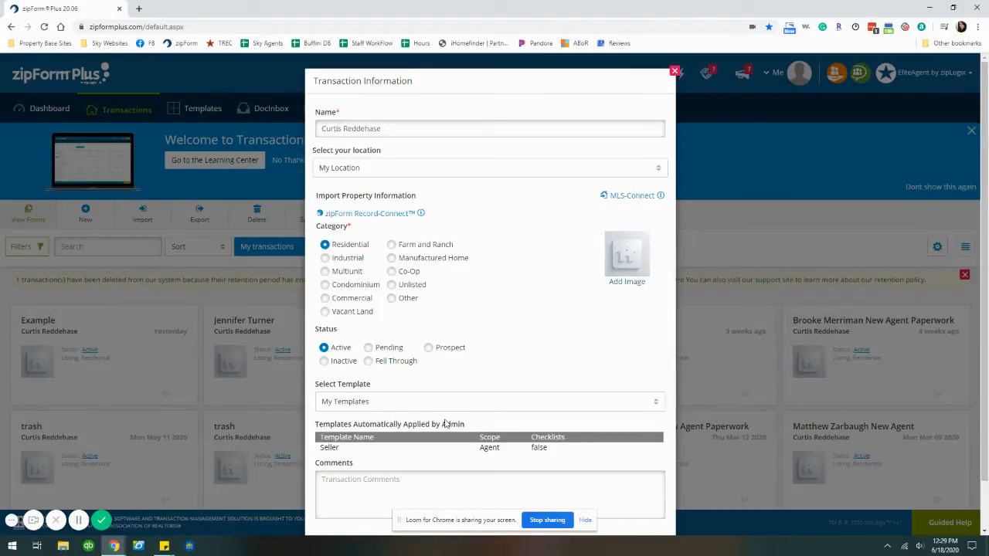
{"action": "scroll", "coordinate": [438, 400], "scroll_direction": "down", "scroll_amount": 1}
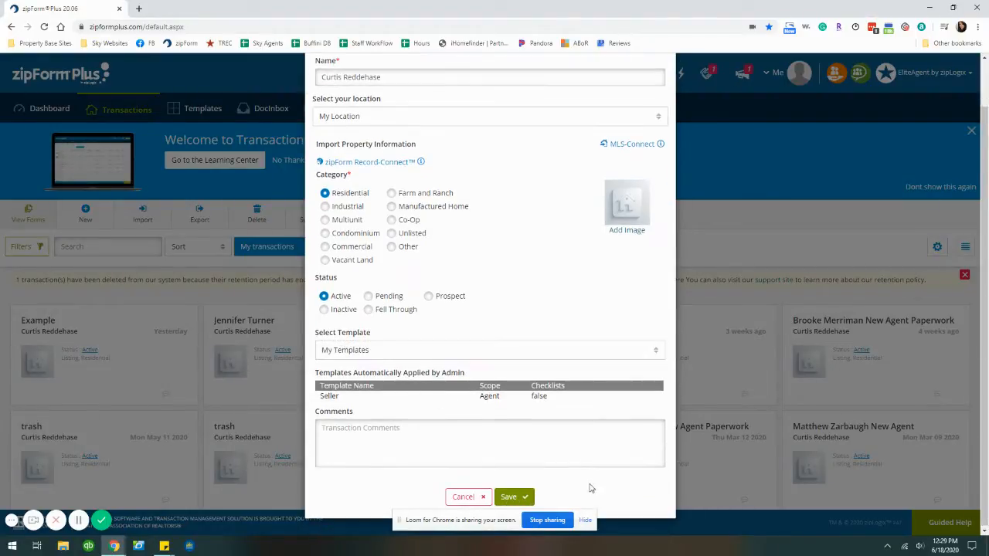
{"action": "left_click", "coordinate": [523, 497]}
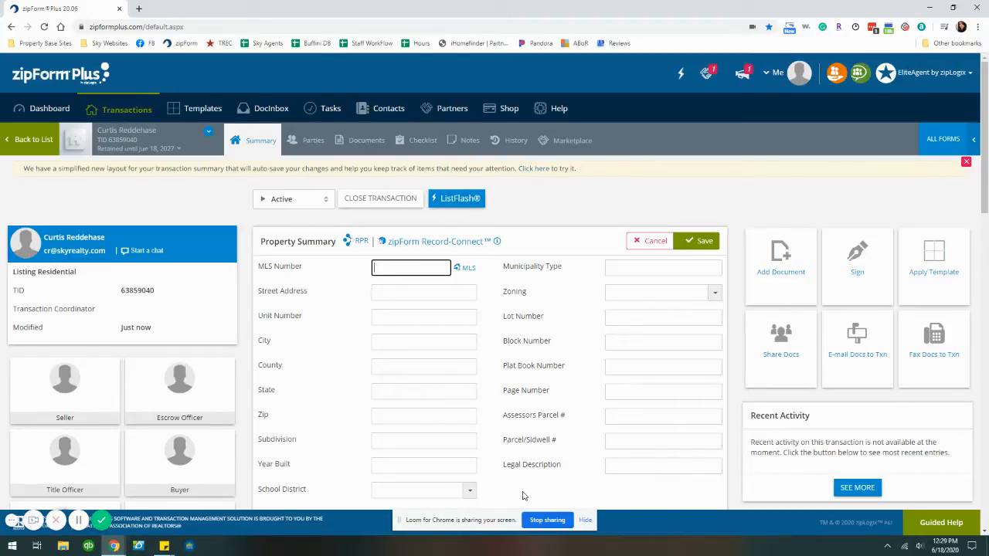
Switch the new transaction to its Documents tab
{"action": "left_click", "coordinate": [354, 143]}
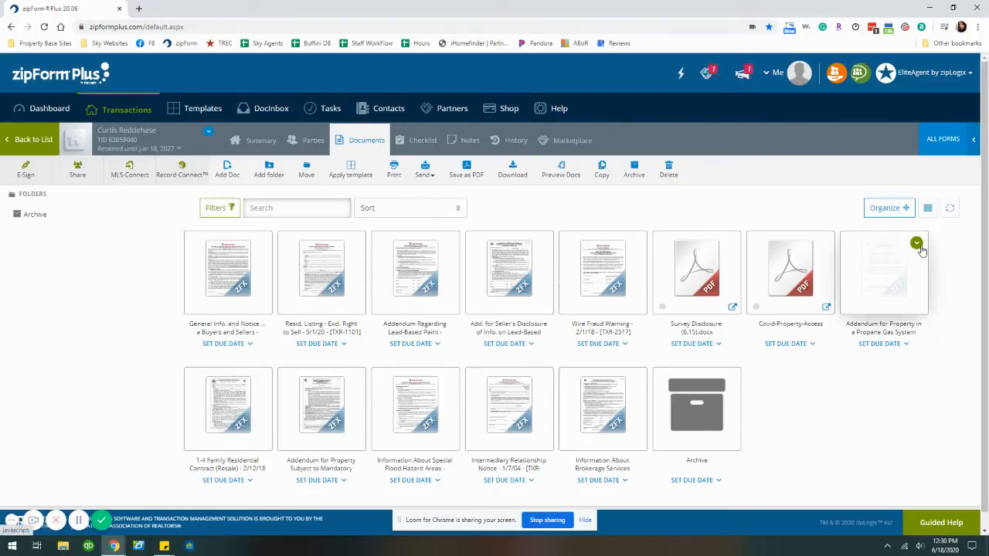
Delete the Propane Gas addendum from the transaction's documents
{"action": "left_click", "coordinate": [921, 247]}
{"action": "left_click", "coordinate": [581, 135]}
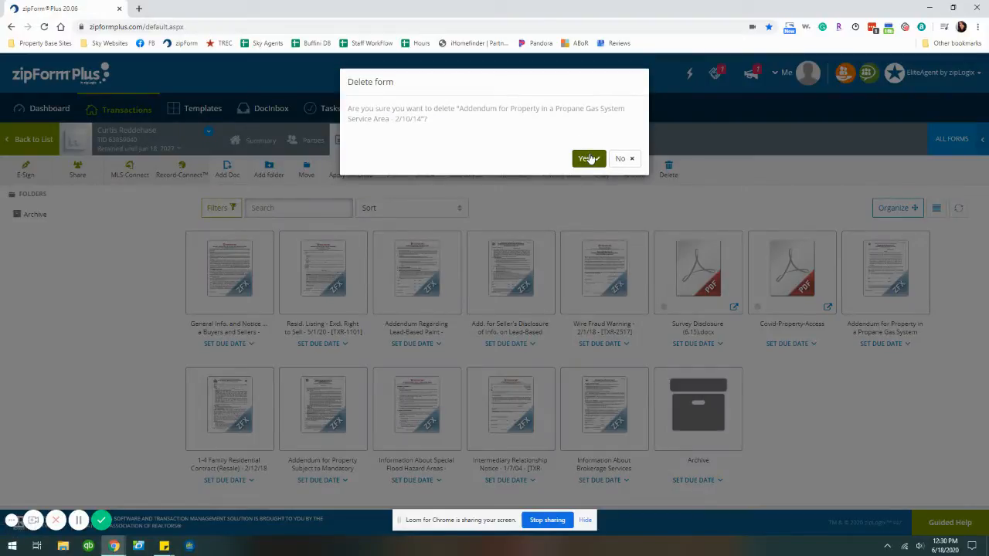
{"action": "left_click", "coordinate": [591, 159]}
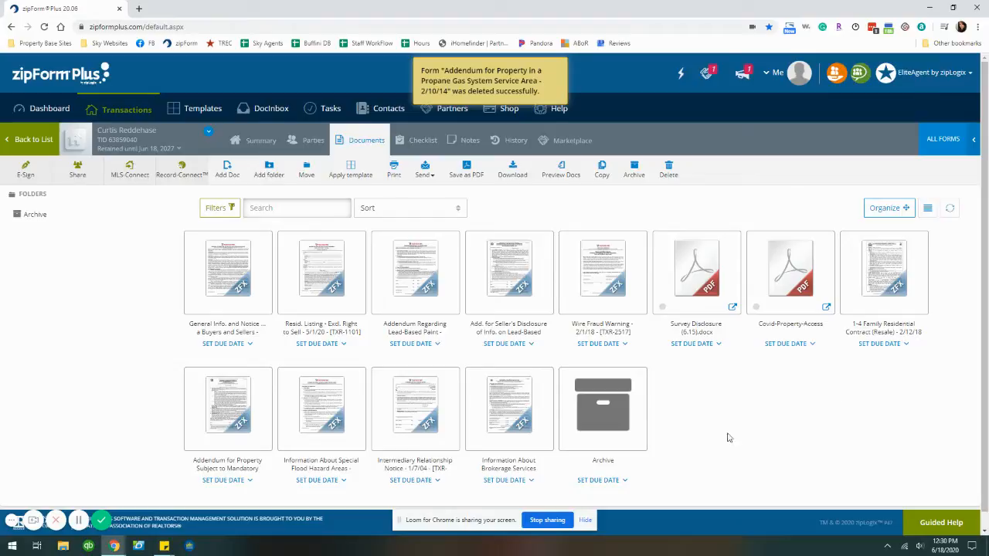
Delete the Special Flood Hazard Areas form
{"action": "left_click", "coordinate": [353, 379]}
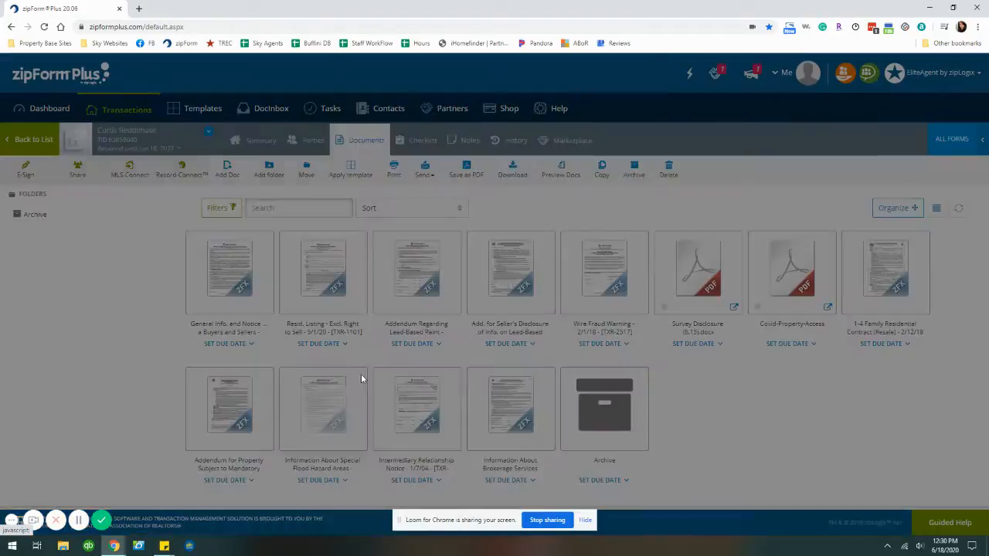
{"action": "left_click", "coordinate": [589, 137]}
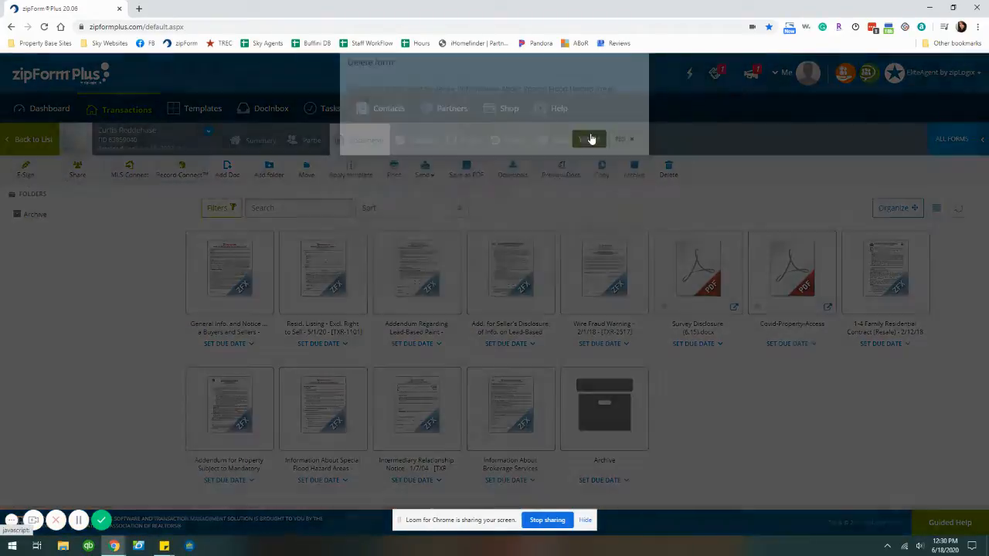
{"action": "left_click", "coordinate": [590, 159]}
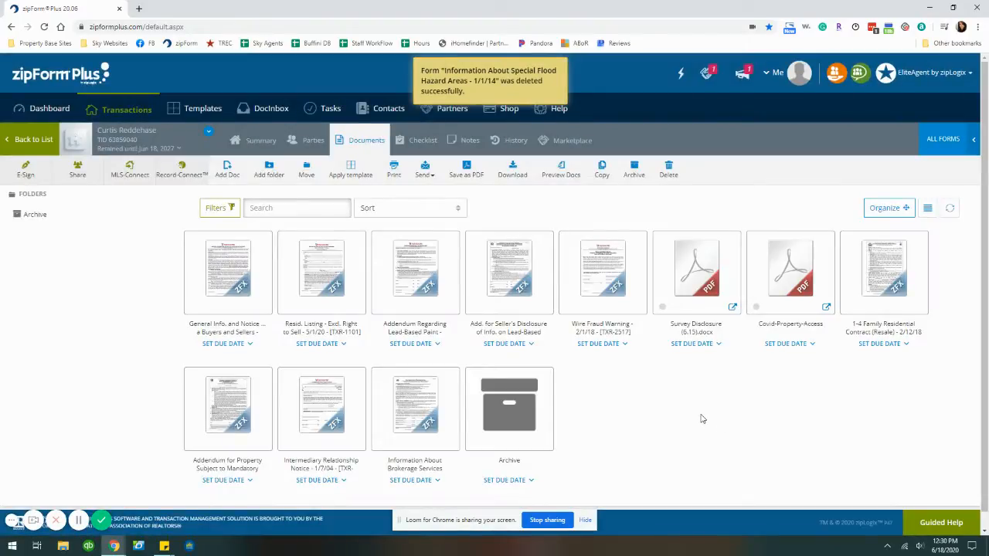
Delete the Intermediary Relationship Notice, leaving 10 forms and PDFs
{"action": "left_click", "coordinate": [355, 381]}
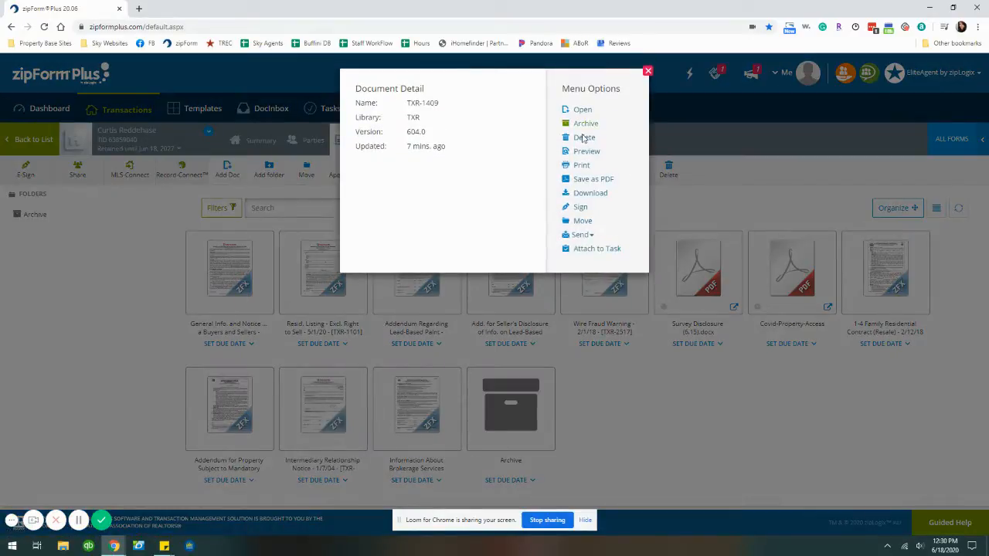
{"action": "left_click", "coordinate": [585, 137]}
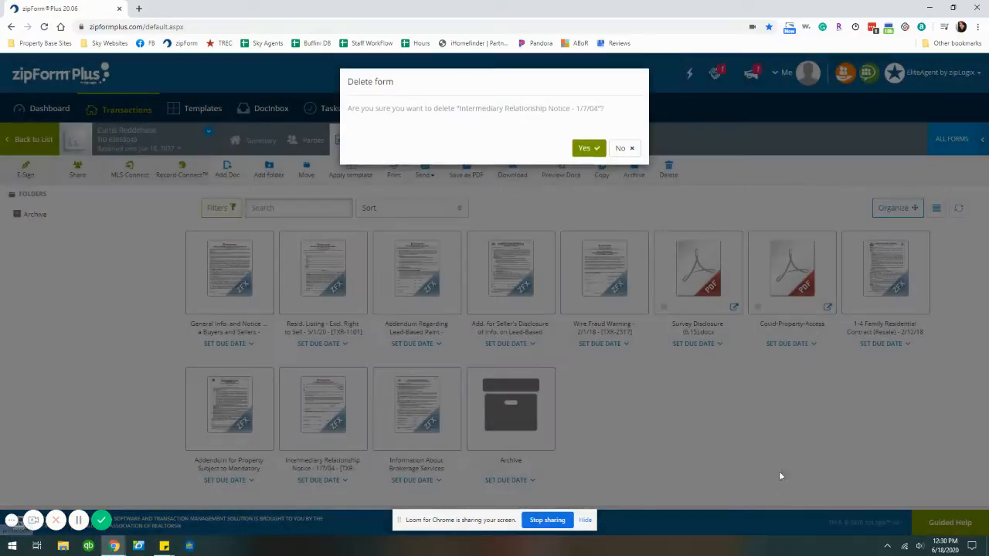
{"action": "left_click", "coordinate": [589, 150]}
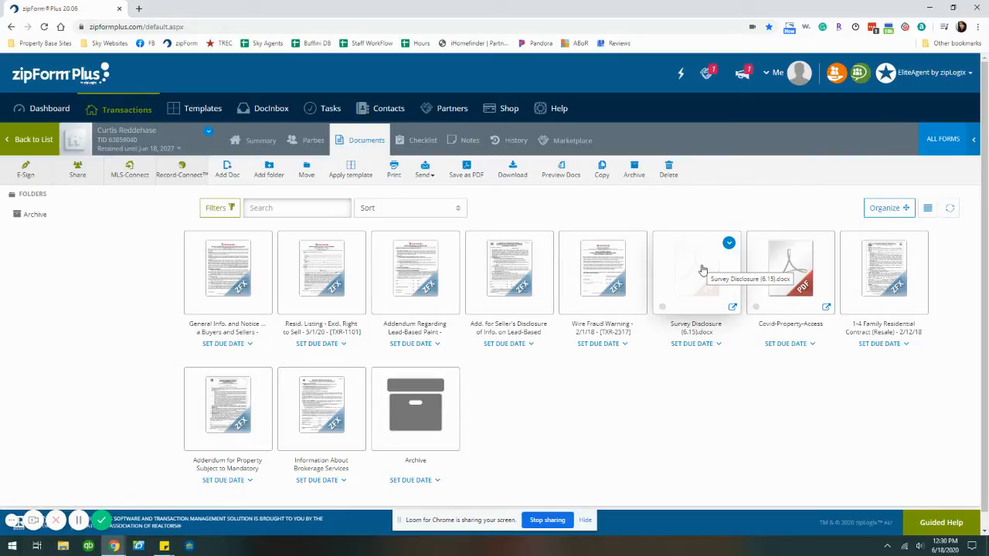
Open the General Info and Notices form and enter the client's name as Buyer and Seller
{"action": "left_click", "coordinate": [210, 274]}
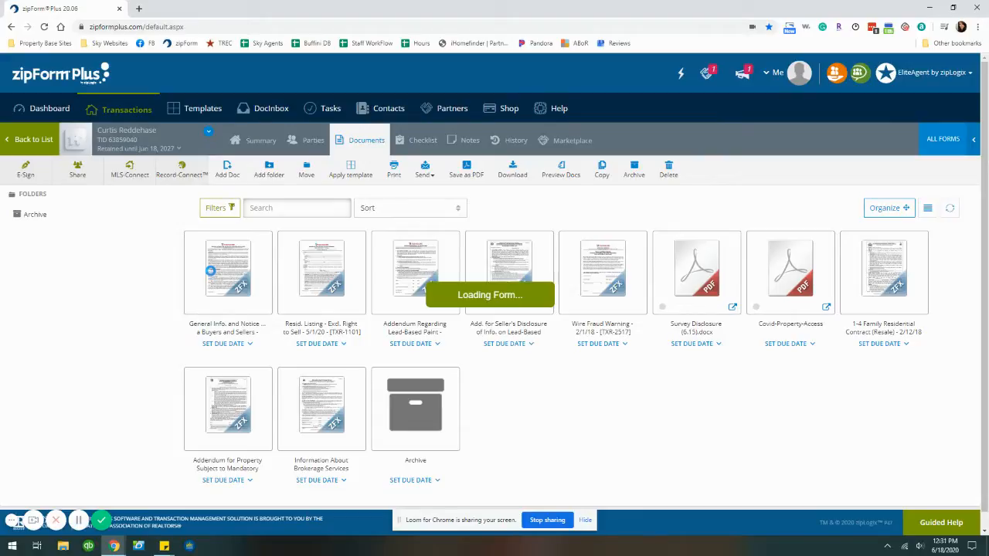
{"action": "scroll", "coordinate": [454, 320], "scroll_direction": "up", "scroll_amount": 15}
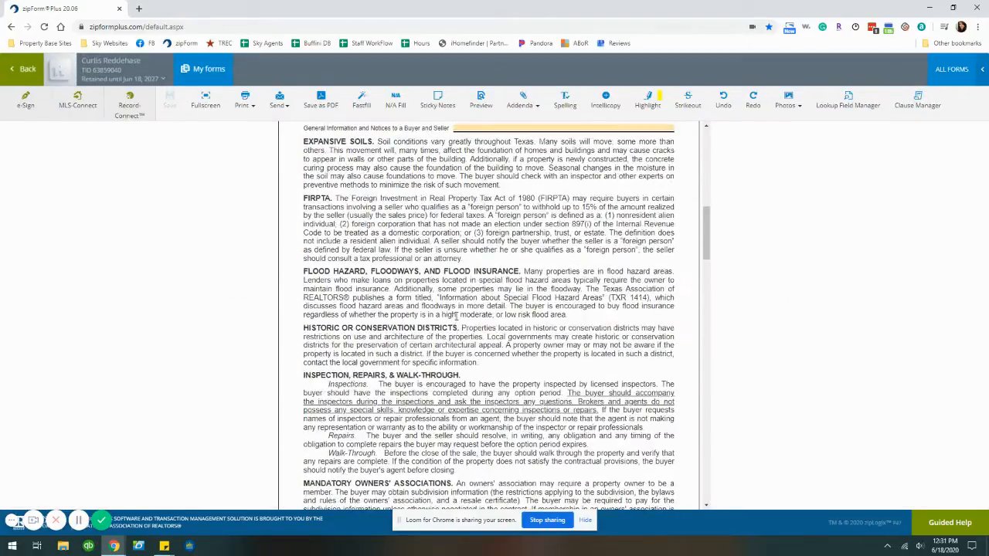
{"action": "scroll", "coordinate": [520, 282], "scroll_direction": "down", "scroll_amount": 6}
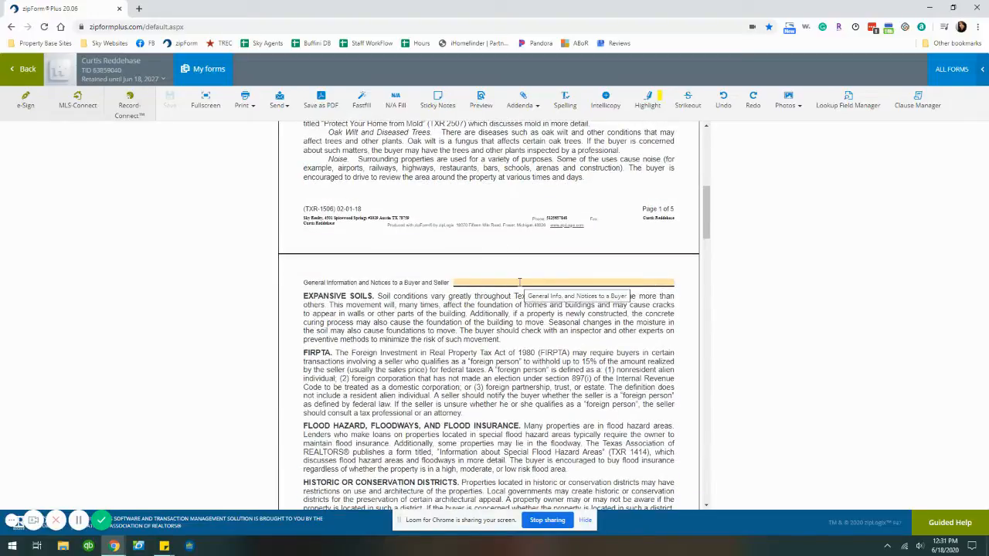
{"action": "scroll", "coordinate": [520, 282], "scroll_direction": "down", "scroll_amount": 6}
{"action": "scroll", "coordinate": [516, 307], "scroll_direction": "up", "scroll_amount": 7}
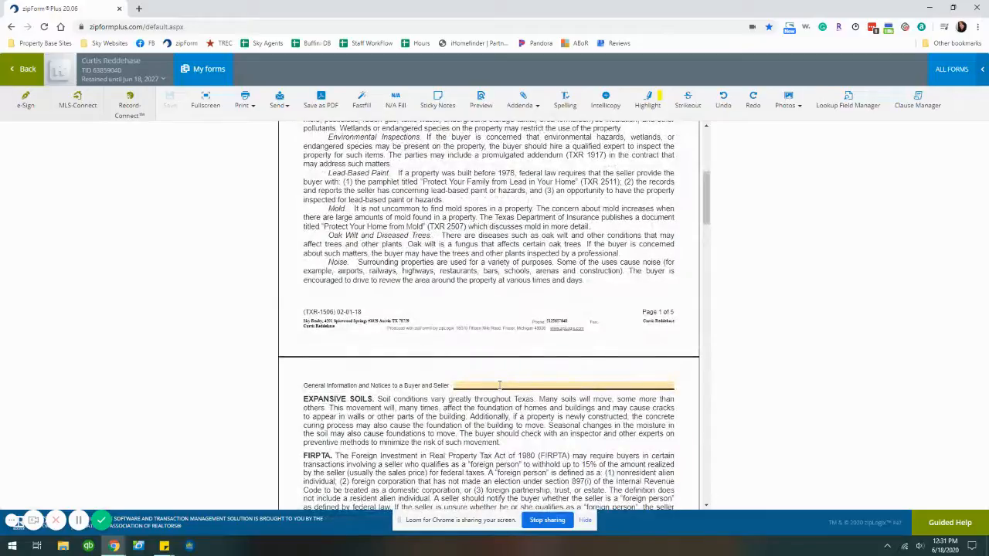
{"action": "left_click", "coordinate": [500, 385]}
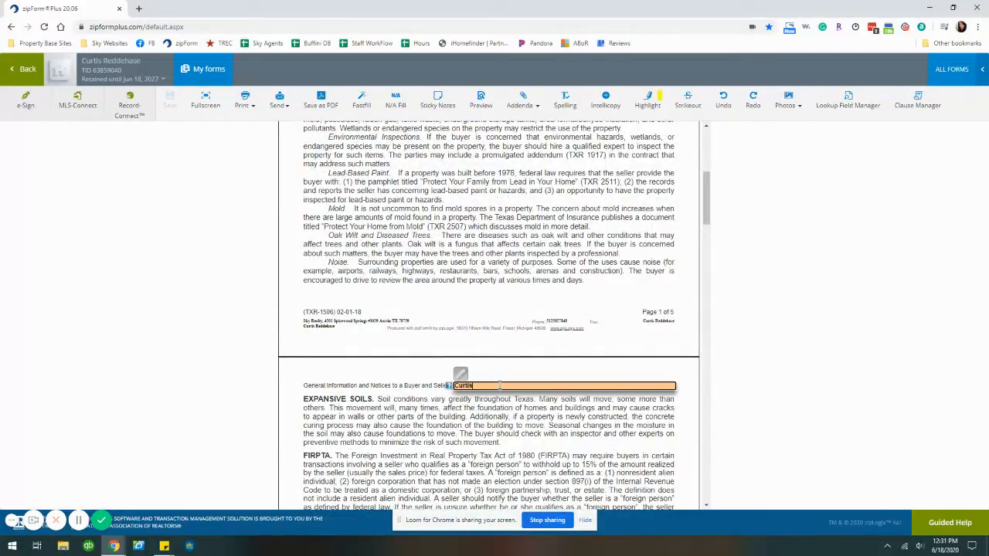
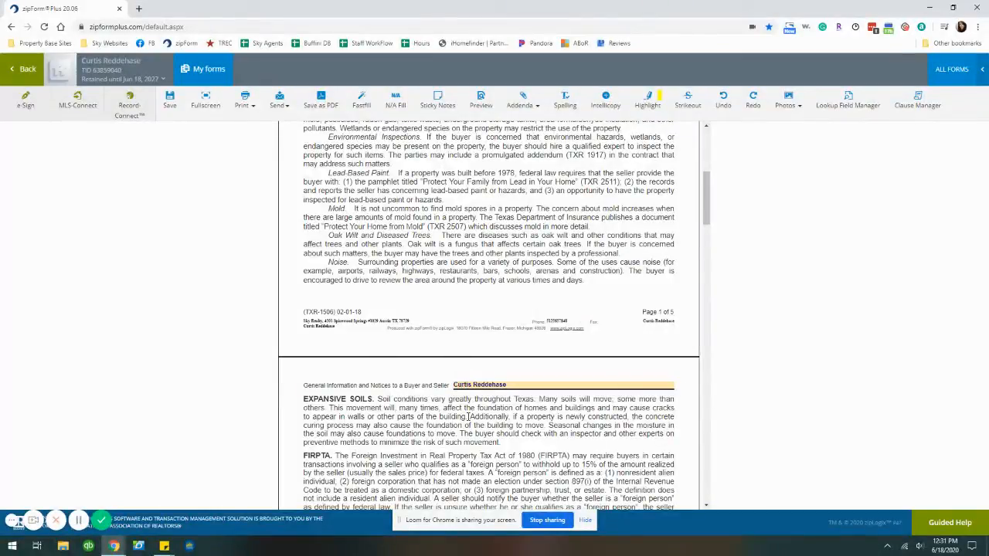
Enter Sky Realty as the Broker's Printed Name and save the form
{"action": "scroll", "coordinate": [488, 368], "scroll_direction": "down", "scroll_amount": 6}
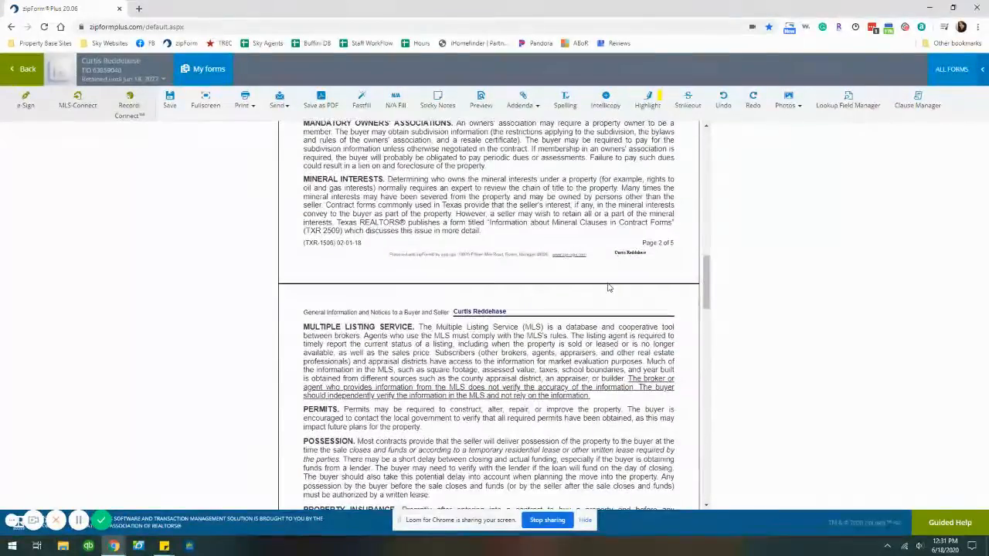
{"action": "scroll", "coordinate": [604, 305], "scroll_direction": "down", "scroll_amount": 8}
{"action": "scroll", "coordinate": [605, 305], "scroll_direction": "down", "scroll_amount": 8}
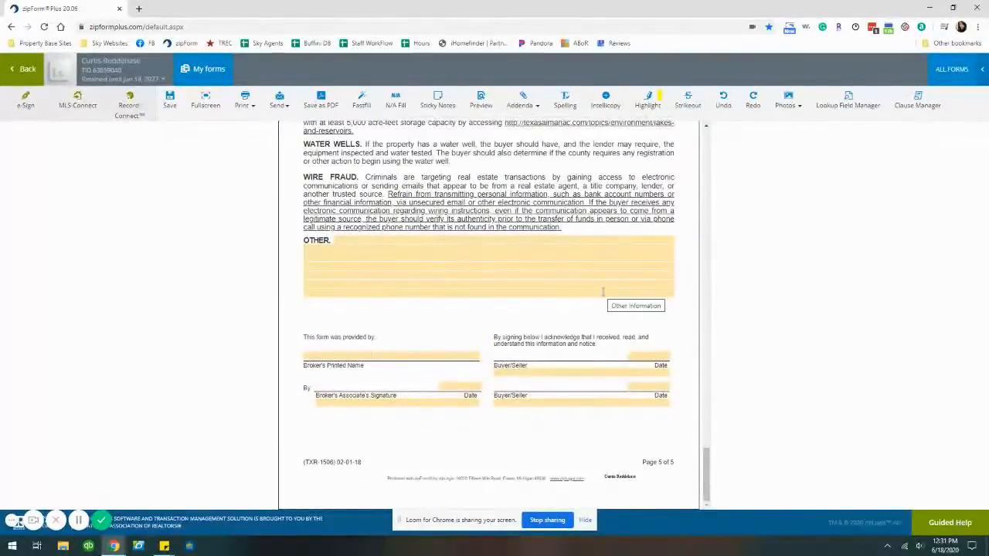
{"action": "left_click", "coordinate": [349, 355]}
{"action": "type", "text": "S"}
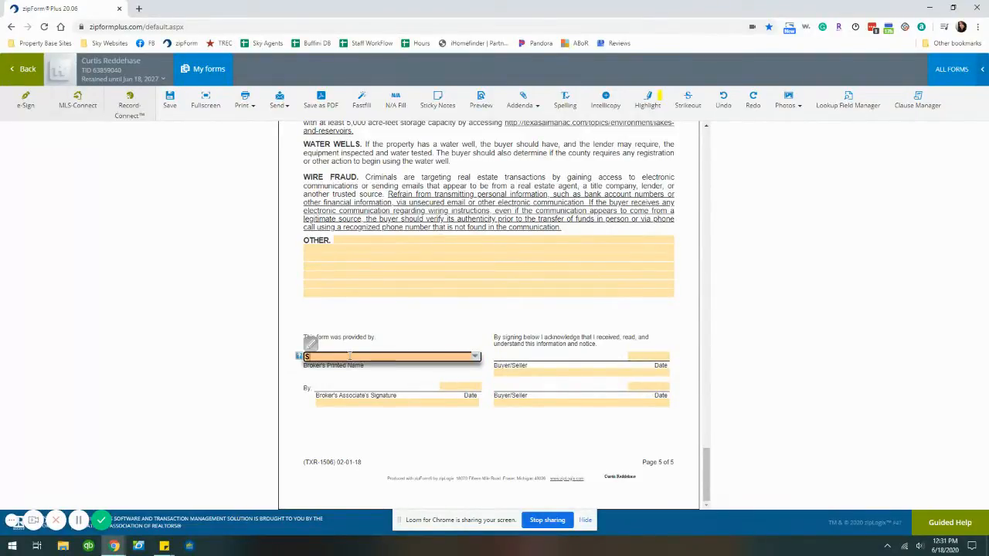
{"action": "type", "text": "ky Realty"}
{"action": "left_click", "coordinate": [395, 449]}
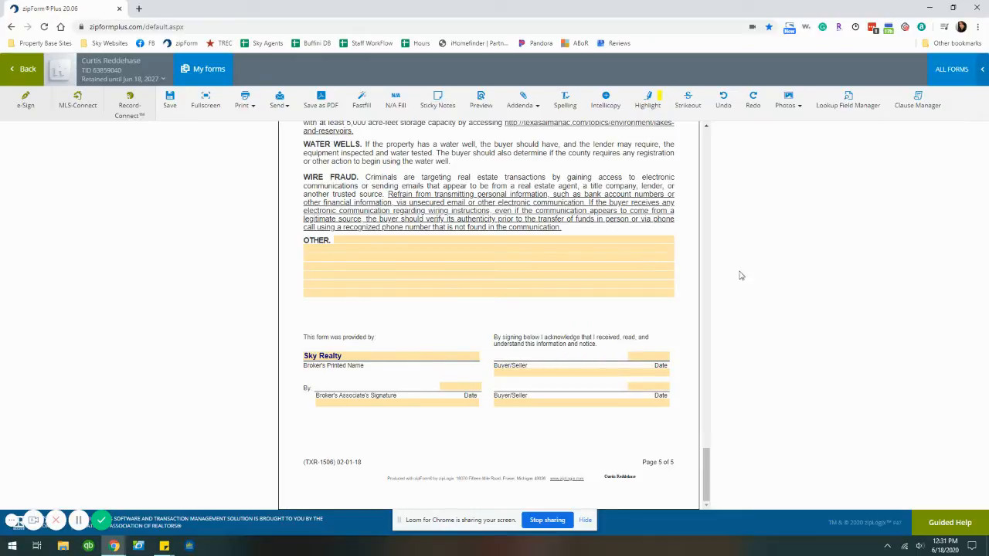
{"action": "left_click", "coordinate": [171, 98]}
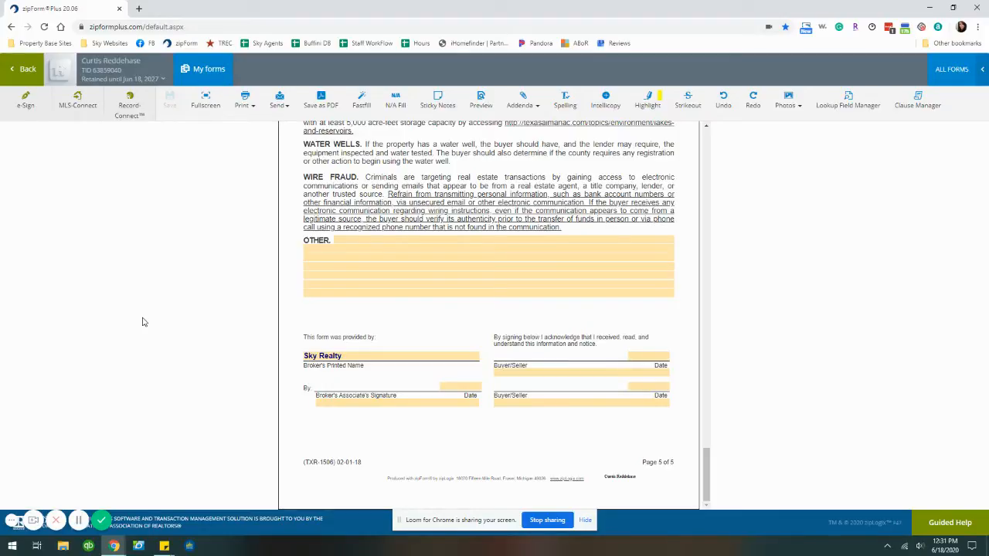
Briefly view the Resid. Listing form, then return to the Documents page
{"action": "left_click", "coordinate": [25, 71]}
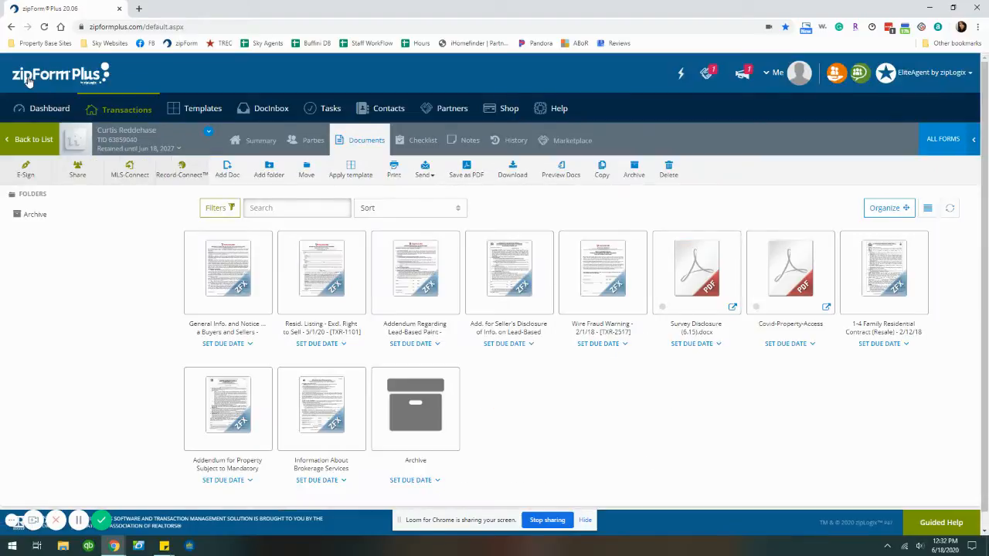
{"action": "left_click", "coordinate": [330, 296]}
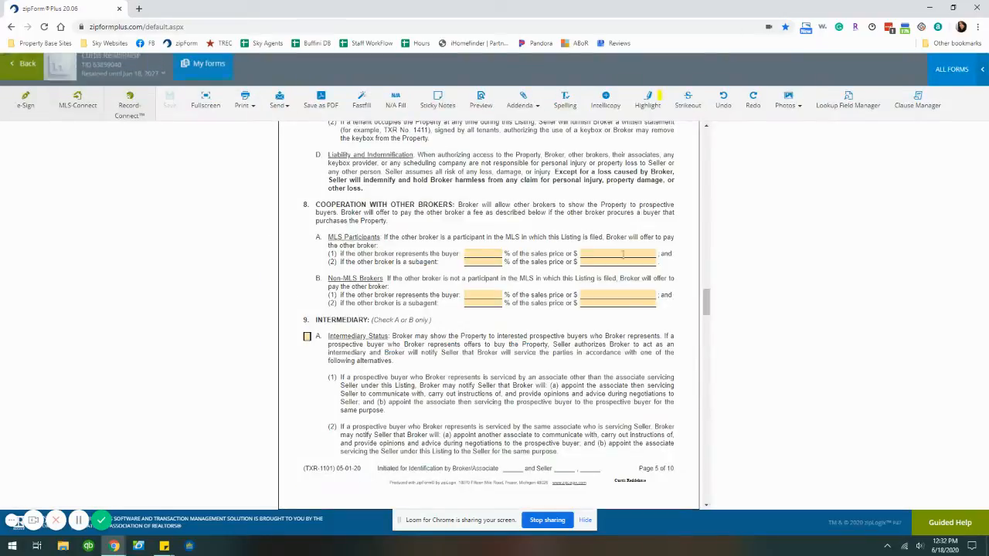
{"action": "scroll", "coordinate": [523, 387], "scroll_direction": "up", "scroll_amount": 2}
{"action": "scroll", "coordinate": [524, 387], "scroll_direction": "up", "scroll_amount": 15}
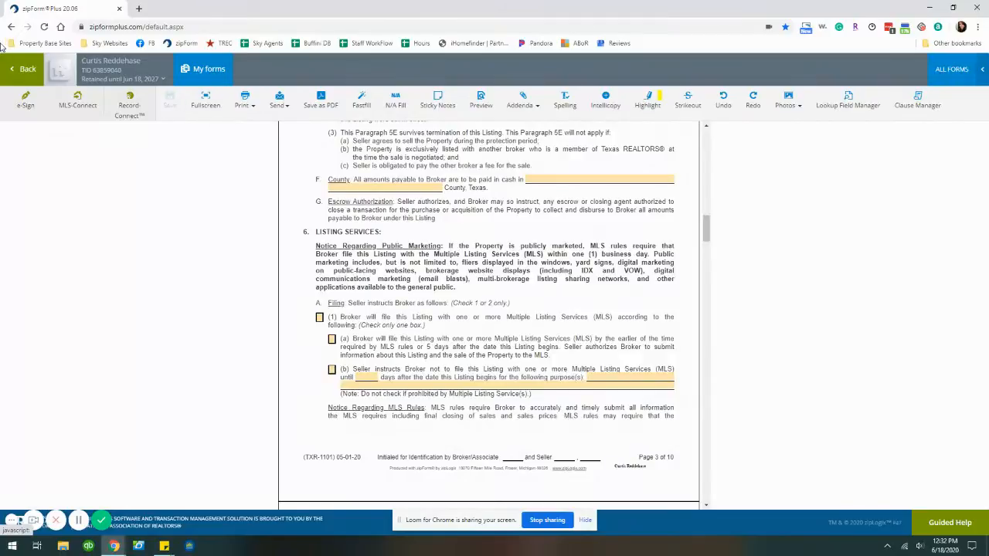
{"action": "left_click", "coordinate": [23, 70]}
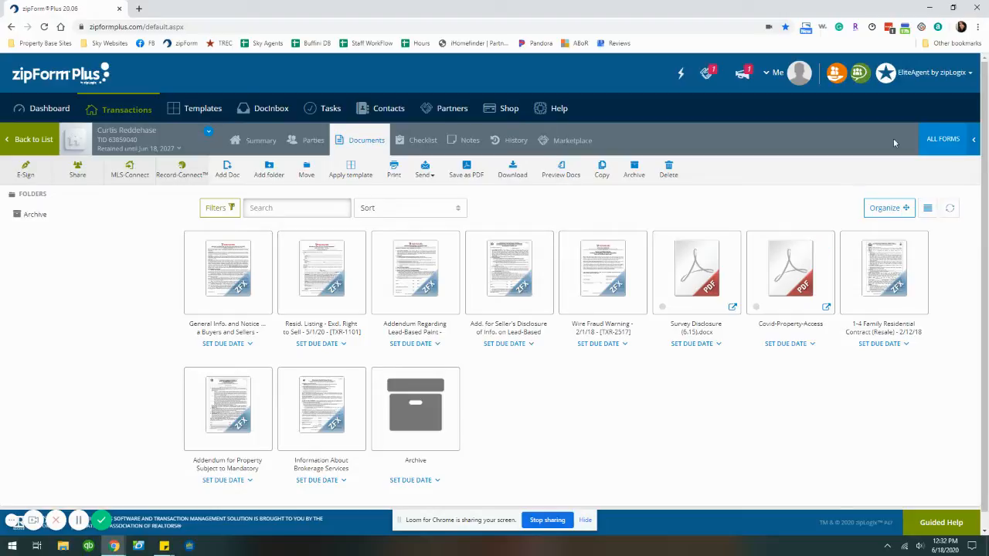
Switch the form libraries panel to the Texas Realtors library
{"action": "left_click", "coordinate": [939, 140]}
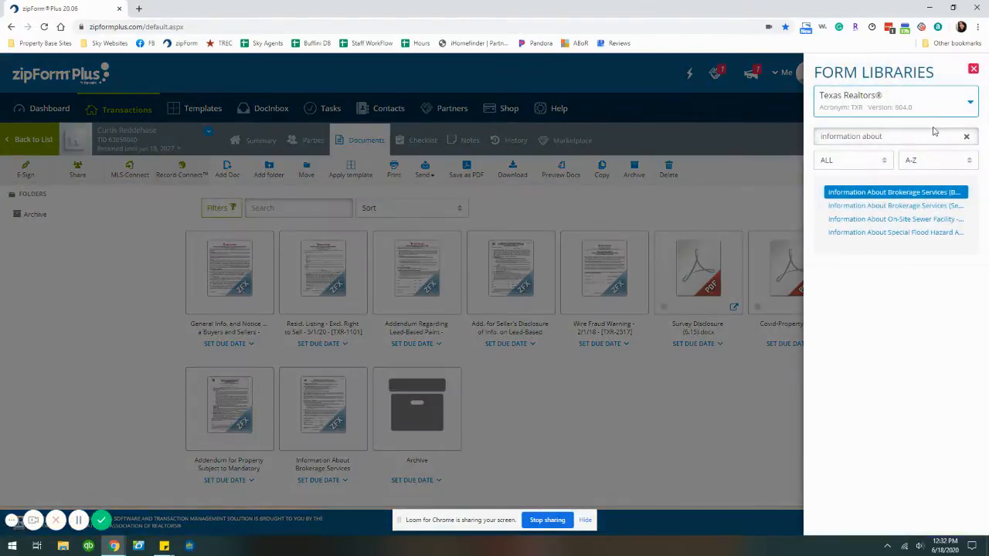
{"action": "left_click", "coordinate": [966, 136]}
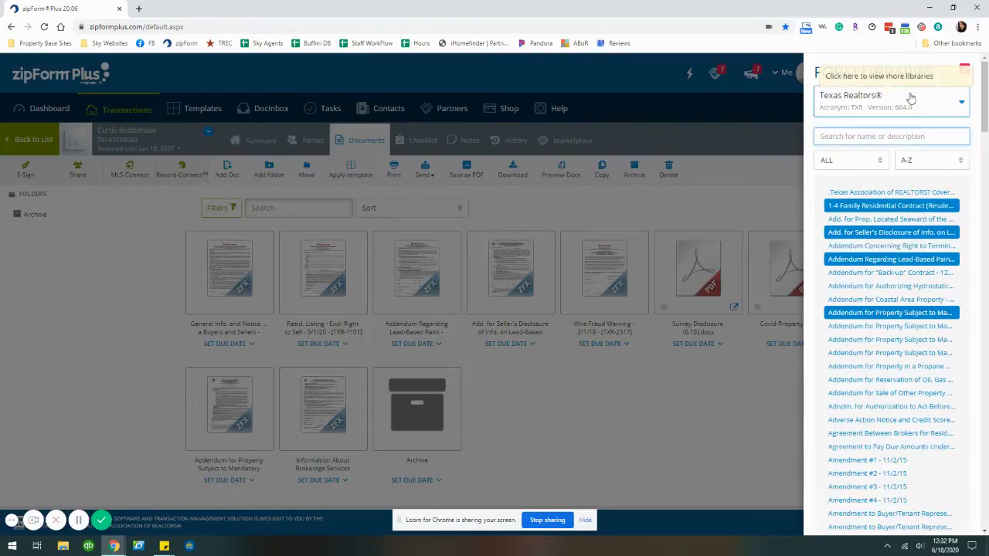
{"action": "left_click", "coordinate": [958, 106]}
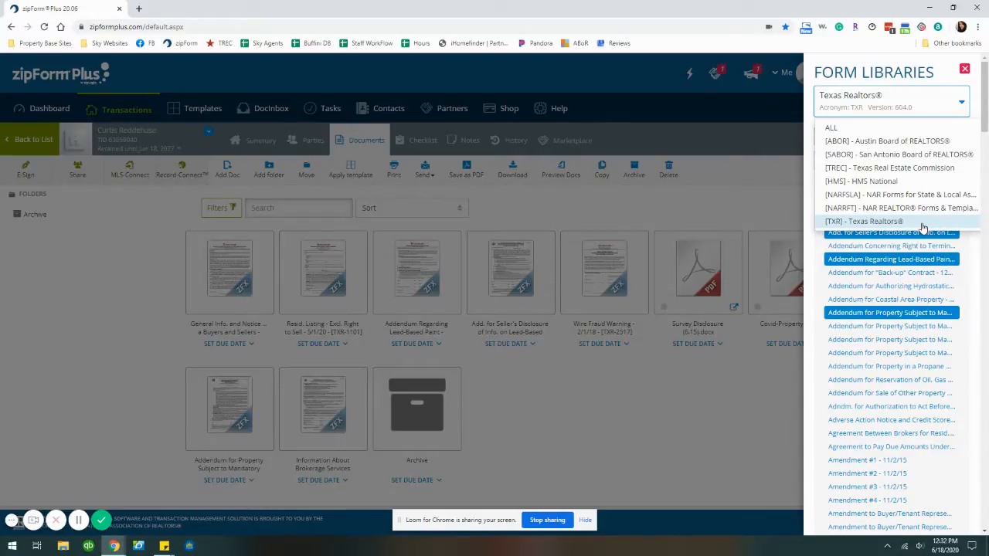
{"action": "left_click", "coordinate": [847, 222]}
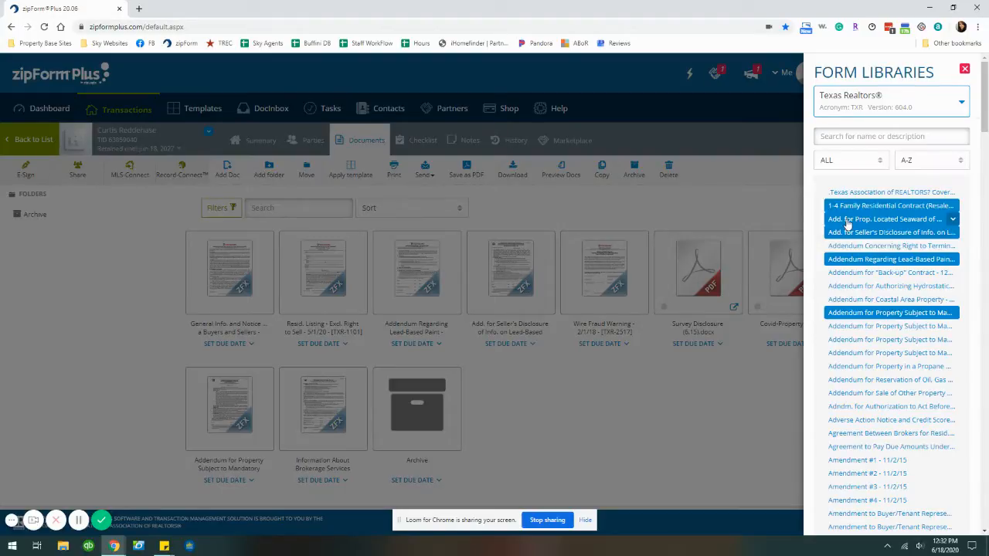
{"action": "left_click", "coordinate": [935, 248]}
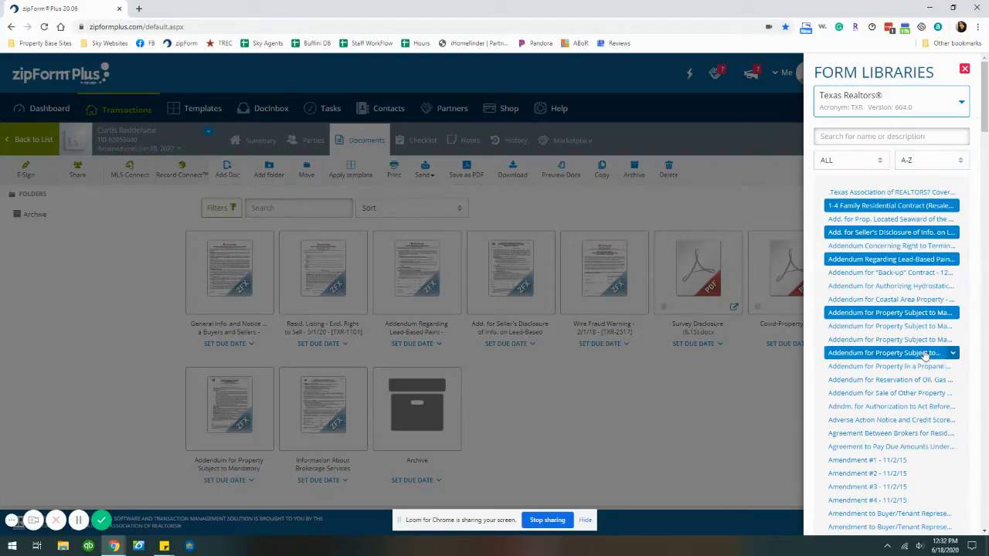
{"action": "left_click", "coordinate": [930, 235]}
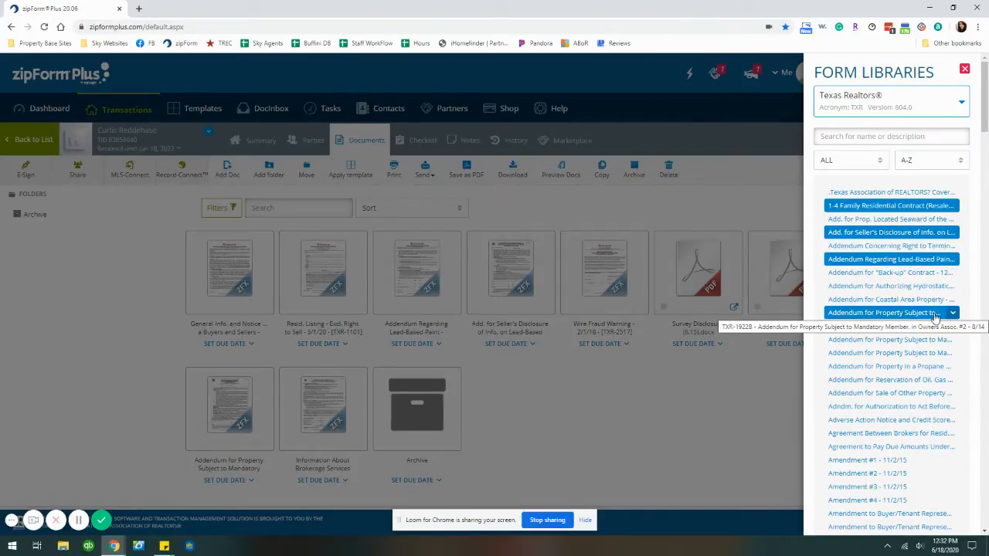
{"action": "left_click", "coordinate": [935, 313]}
{"action": "left_click", "coordinate": [879, 137]}
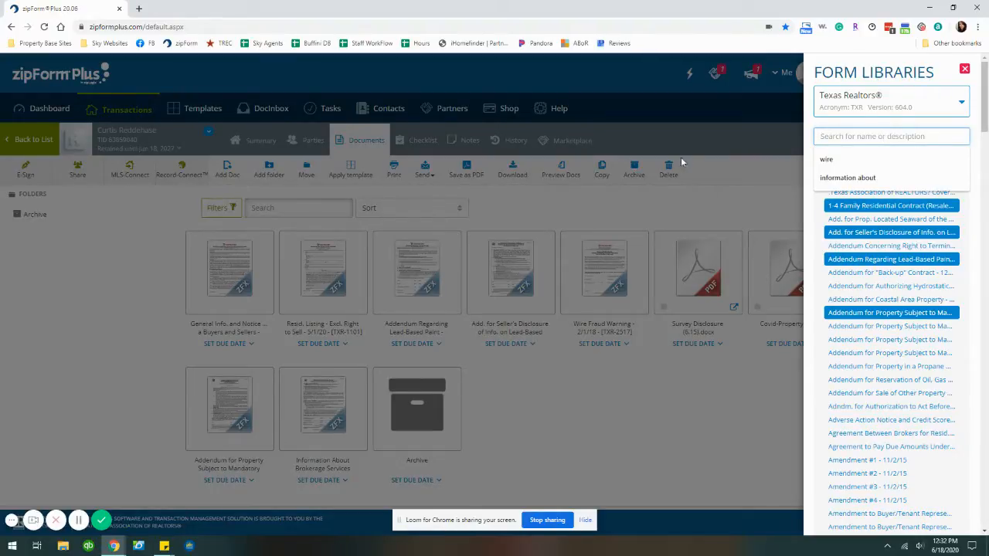
{"action": "left_click", "coordinate": [740, 214]}
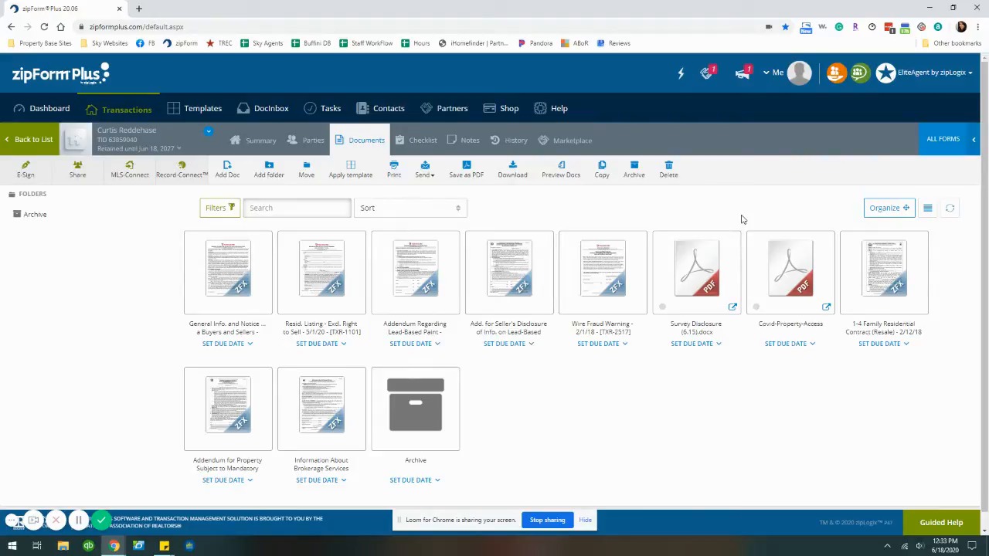
Search for 'buyer' and add the Buyer's Walk-Through and Acceptance Form to the transaction
{"action": "left_click", "coordinate": [941, 139]}
{"action": "left_click", "coordinate": [877, 137]}
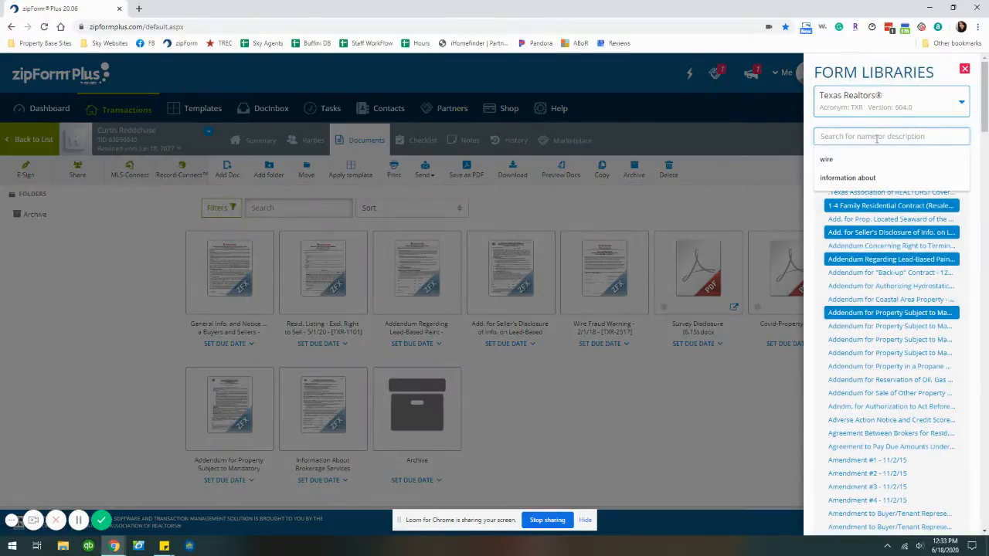
{"action": "type", "text": "bery"}
{"action": "key", "text": "BackSpace"}
{"action": "key", "text": "BackSpace"}
{"action": "key", "text": "BackSpace"}
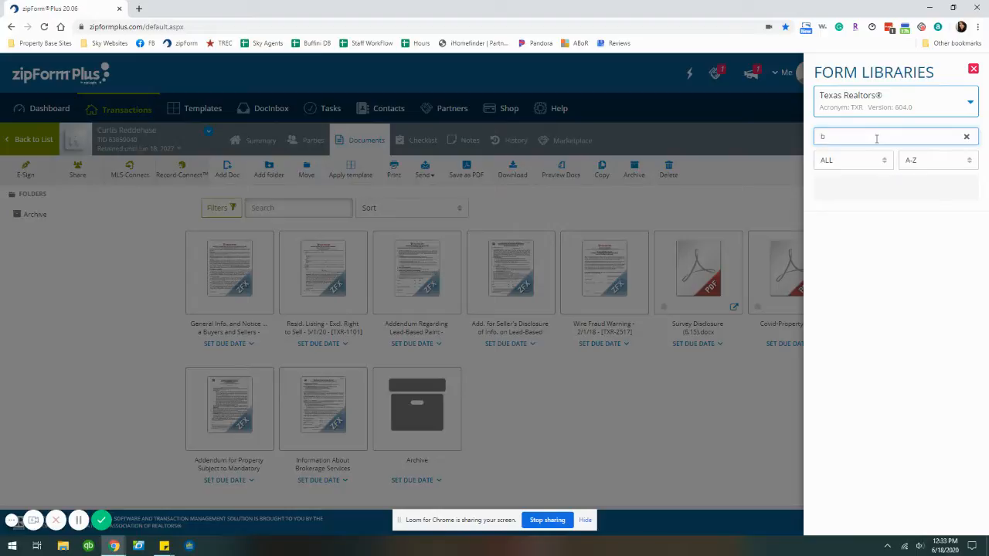
{"action": "type", "text": "uyer"}
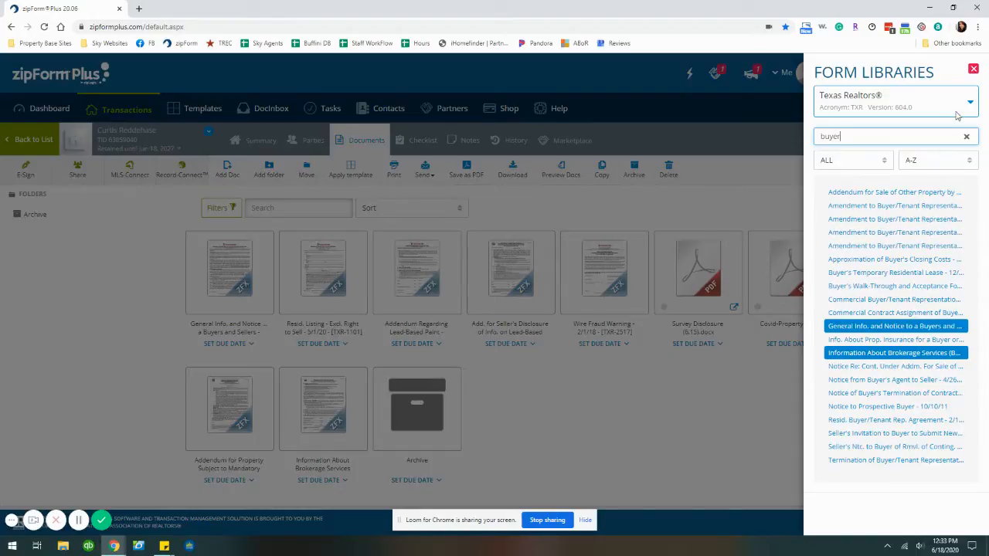
{"action": "left_click", "coordinate": [896, 286]}
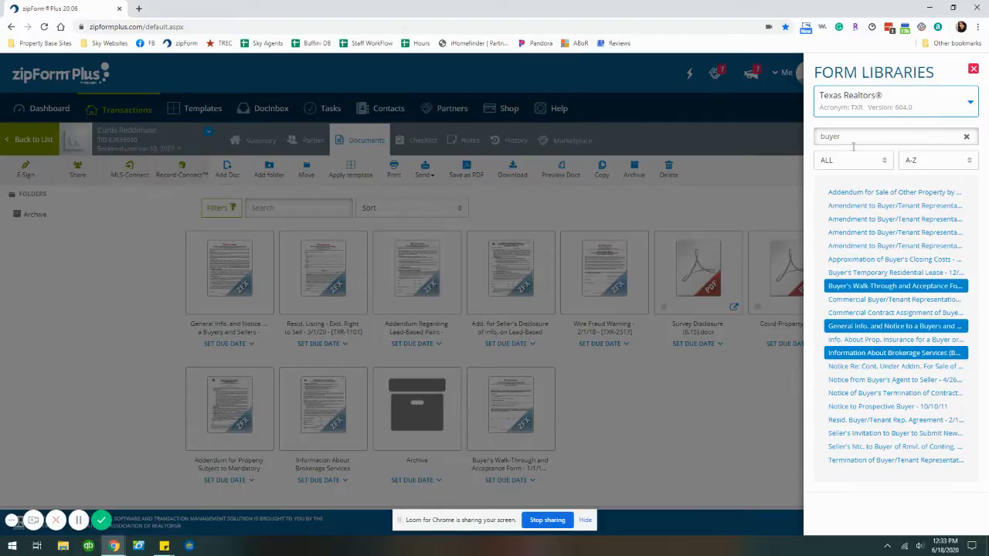
{"action": "left_click", "coordinate": [973, 68]}
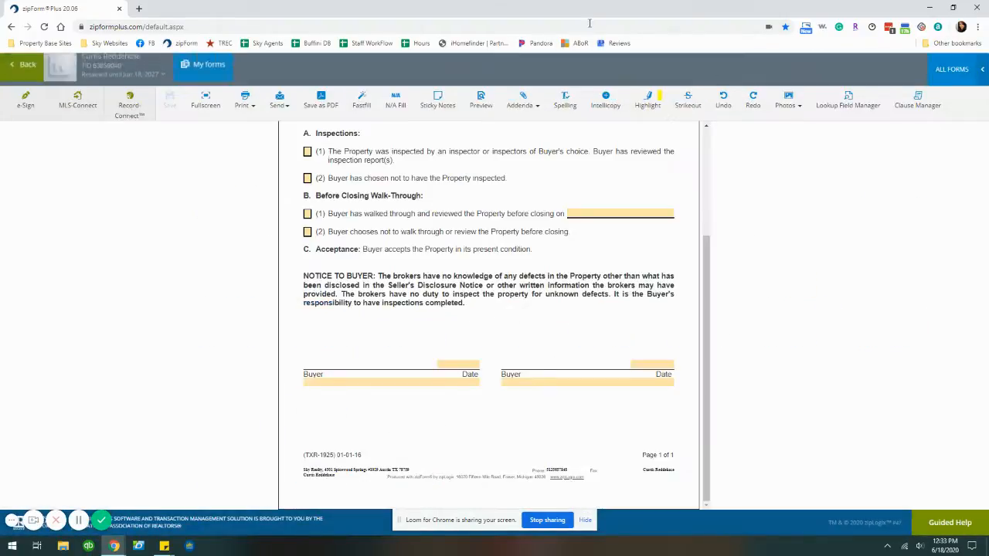
Delete the Buyer's Walk-Through and Acceptance Form from the Documents page, leaving 10 documents
{"action": "left_click", "coordinate": [12, 70]}
{"action": "left_click", "coordinate": [543, 379]}
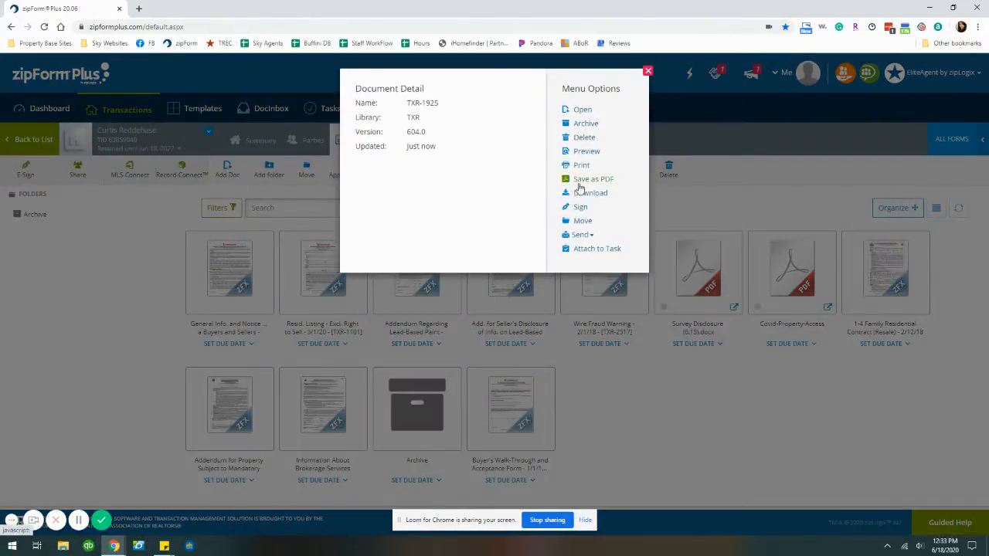
{"action": "left_click", "coordinate": [584, 138]}
{"action": "left_click", "coordinate": [581, 159]}
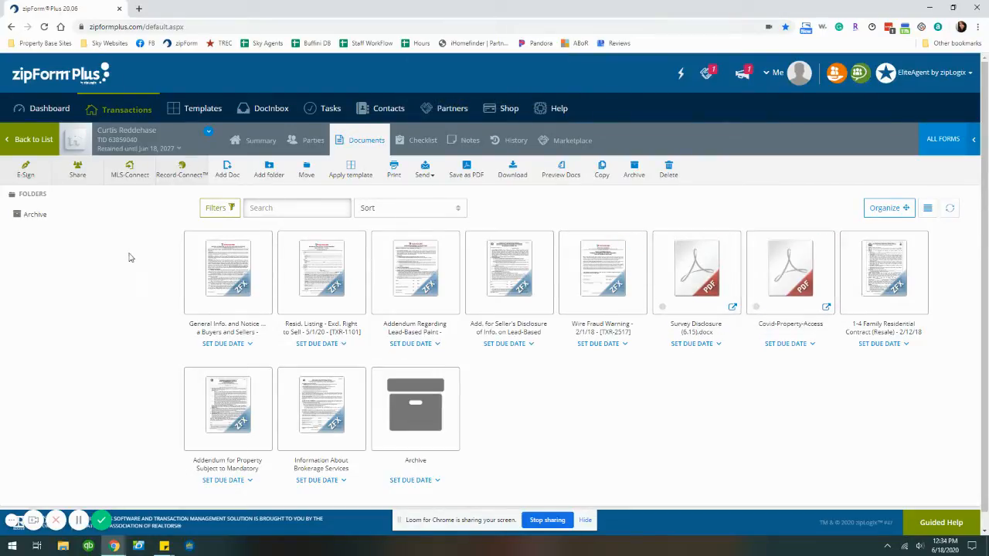
{"action": "left_click", "coordinate": [226, 170]}
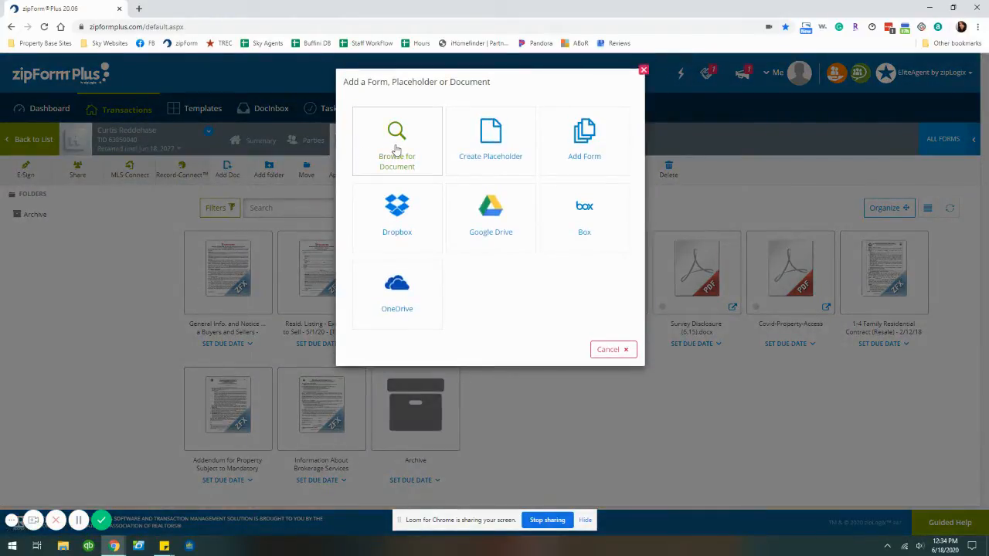
{"action": "left_click", "coordinate": [622, 349]}
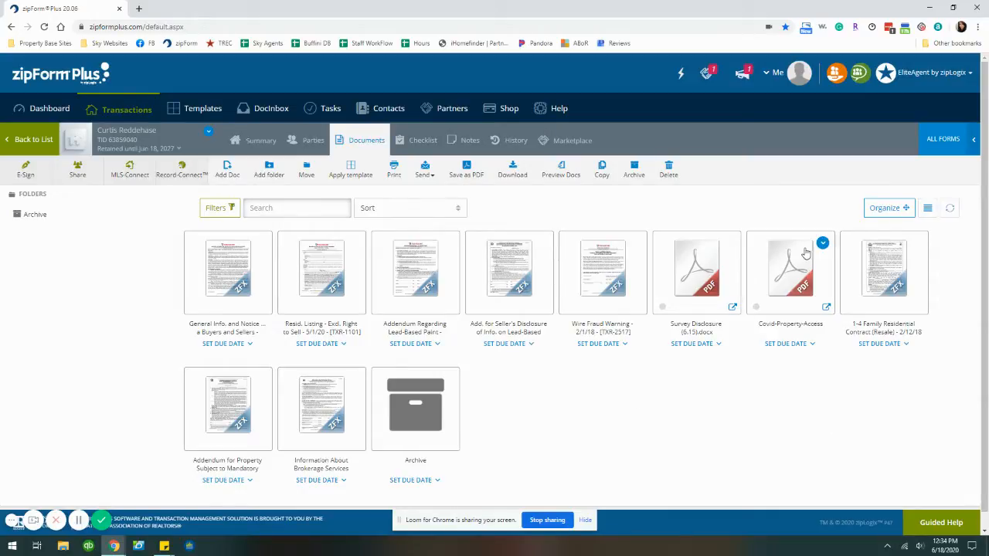
{"action": "left_click", "coordinate": [779, 271]}
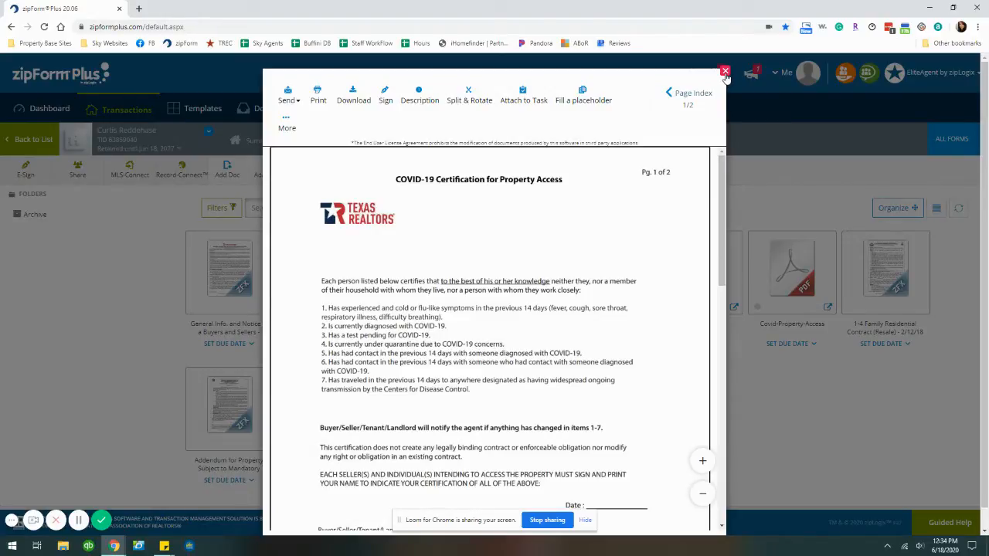
{"action": "left_click", "coordinate": [726, 72]}
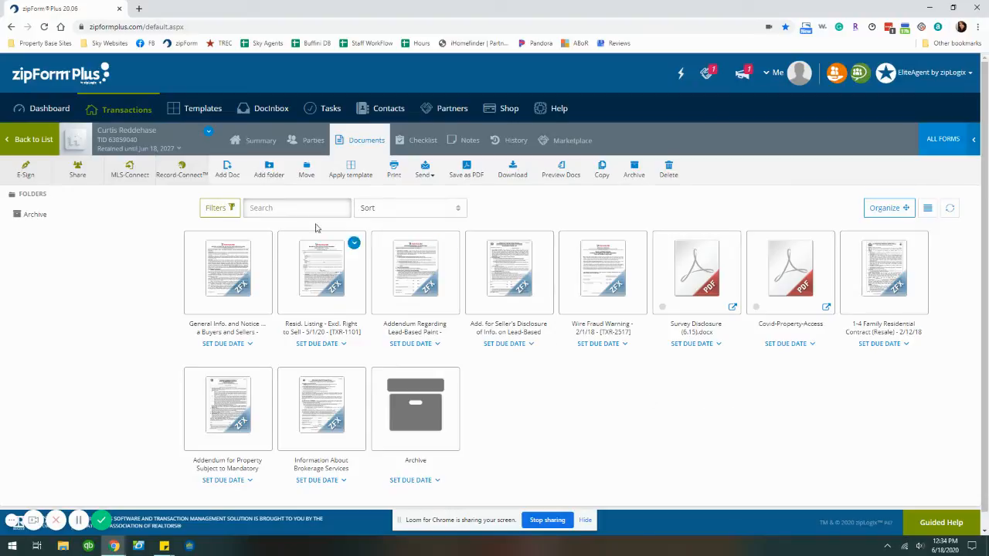
Start a new e-signature packet that includes every transaction document
{"action": "left_click", "coordinate": [24, 172]}
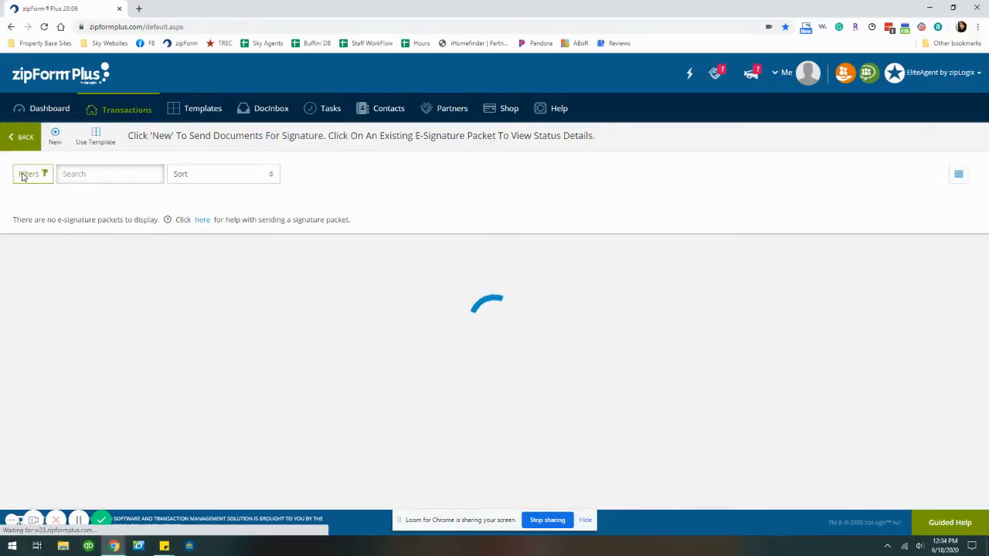
{"action": "left_click", "coordinate": [55, 140]}
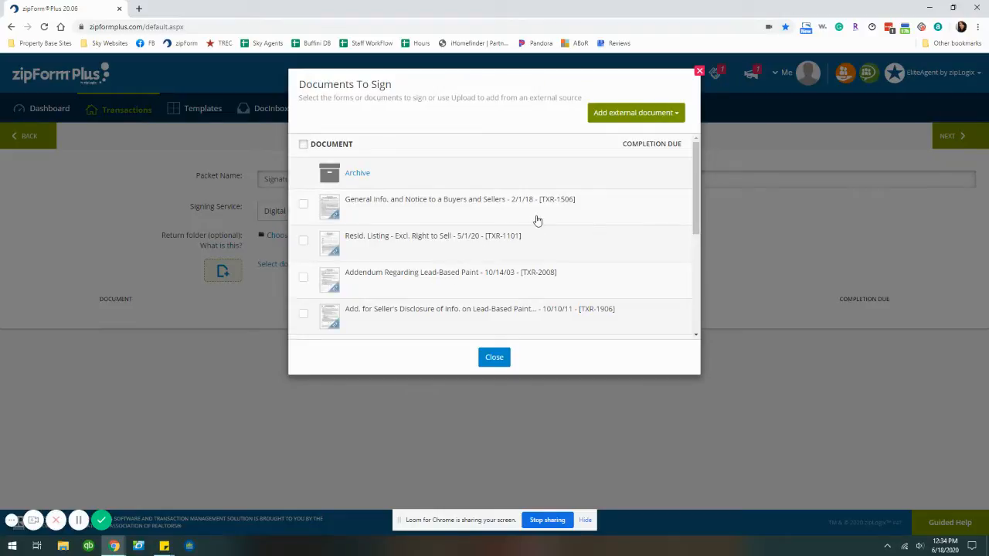
{"action": "scroll", "coordinate": [537, 220], "scroll_direction": "down", "scroll_amount": 4}
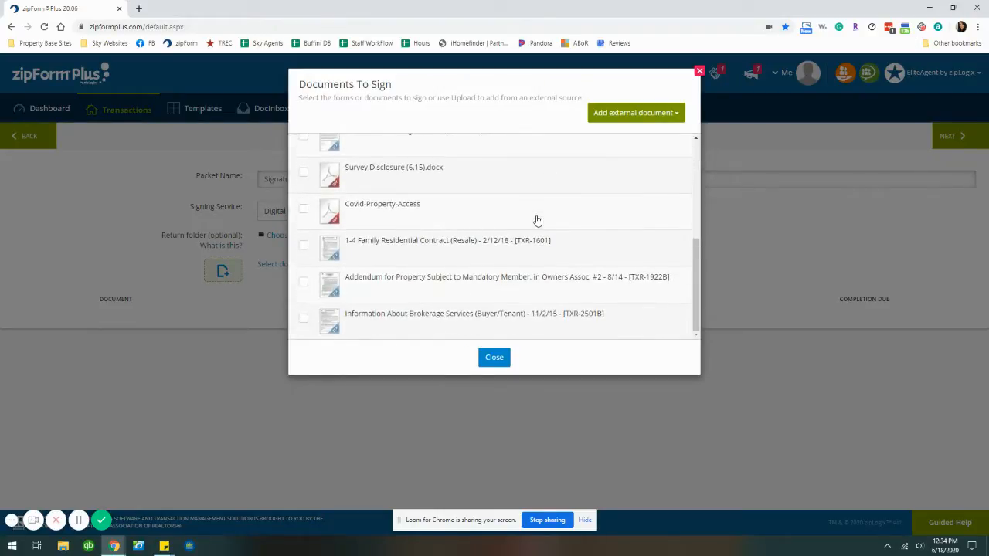
{"action": "scroll", "coordinate": [533, 219], "scroll_direction": "up", "scroll_amount": 3}
{"action": "scroll", "coordinate": [526, 219], "scroll_direction": "up", "scroll_amount": 2}
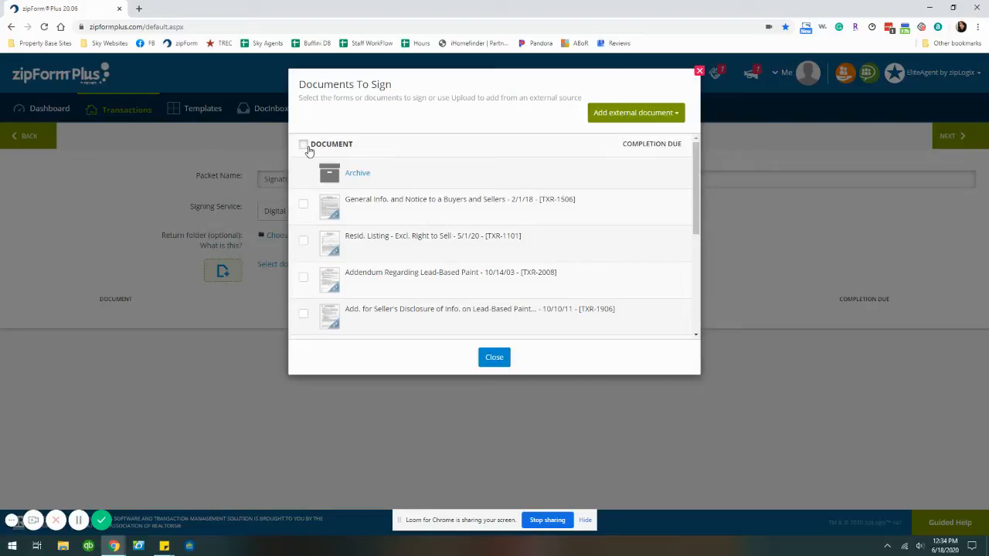
{"action": "left_click", "coordinate": [304, 146]}
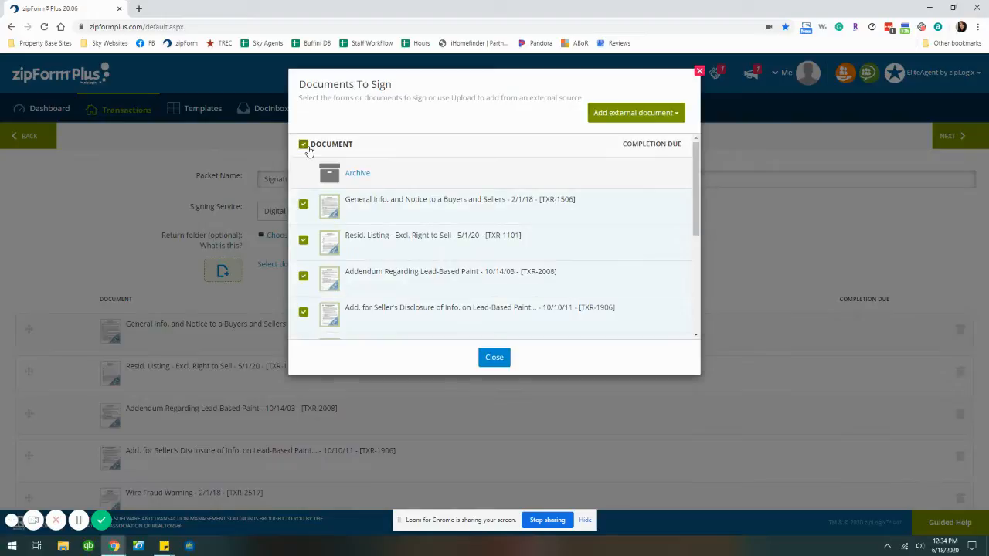
{"action": "left_click", "coordinate": [497, 362]}
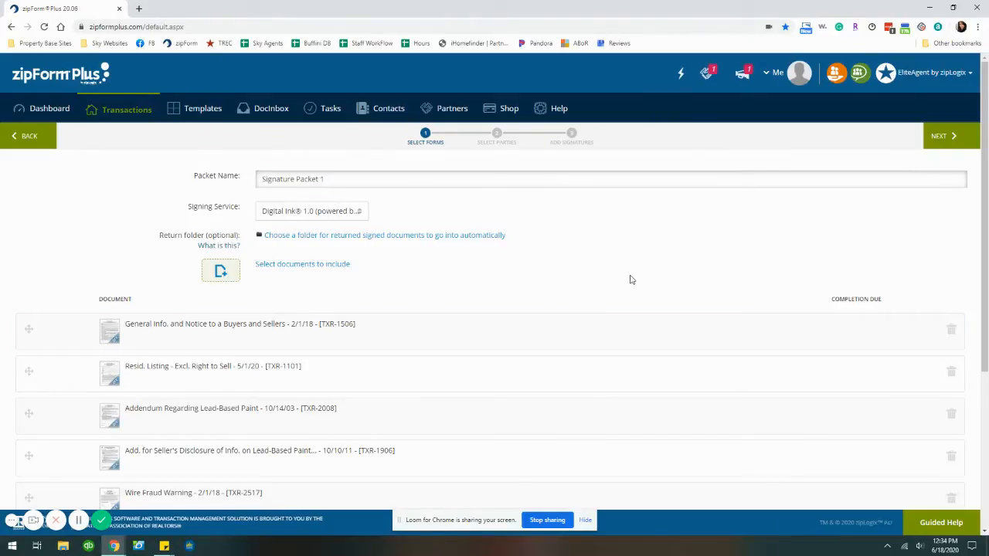
Rename the packet to 'Contract Packet for' followed by the property's street address
{"action": "scroll", "coordinate": [629, 279], "scroll_direction": "down", "scroll_amount": 3}
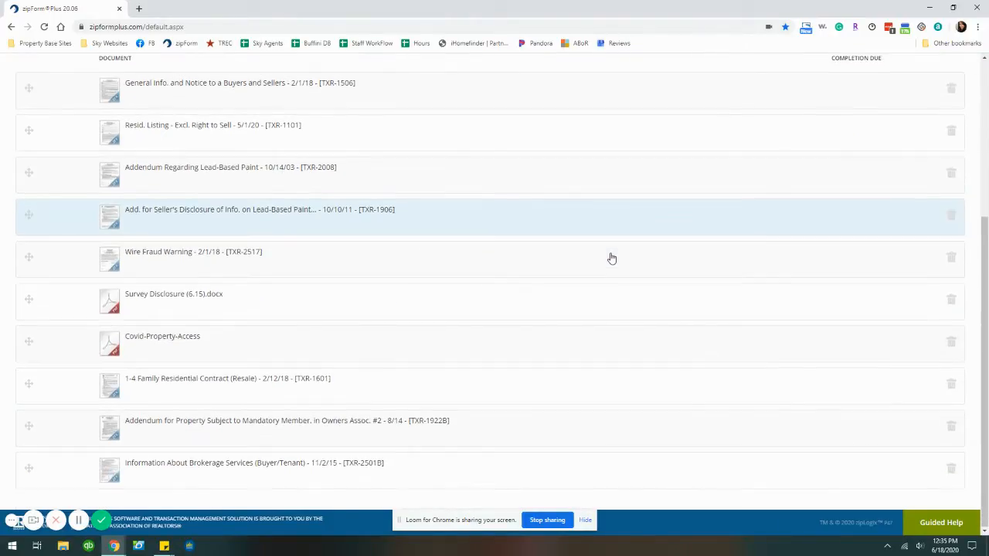
{"action": "scroll", "coordinate": [596, 279], "scroll_direction": "up", "scroll_amount": 3}
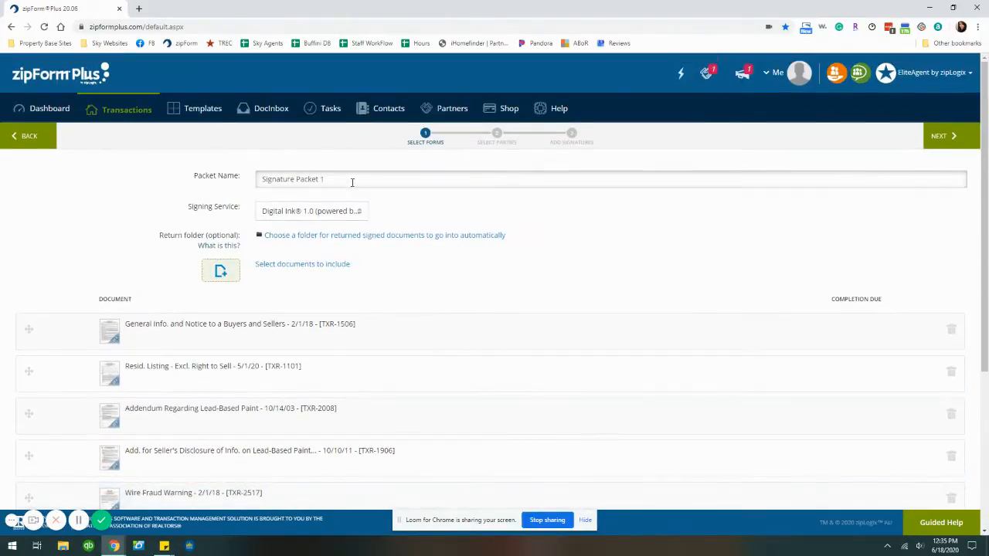
{"action": "left_click_drag", "start_coordinate": [352, 183], "coordinate": [215, 192]}
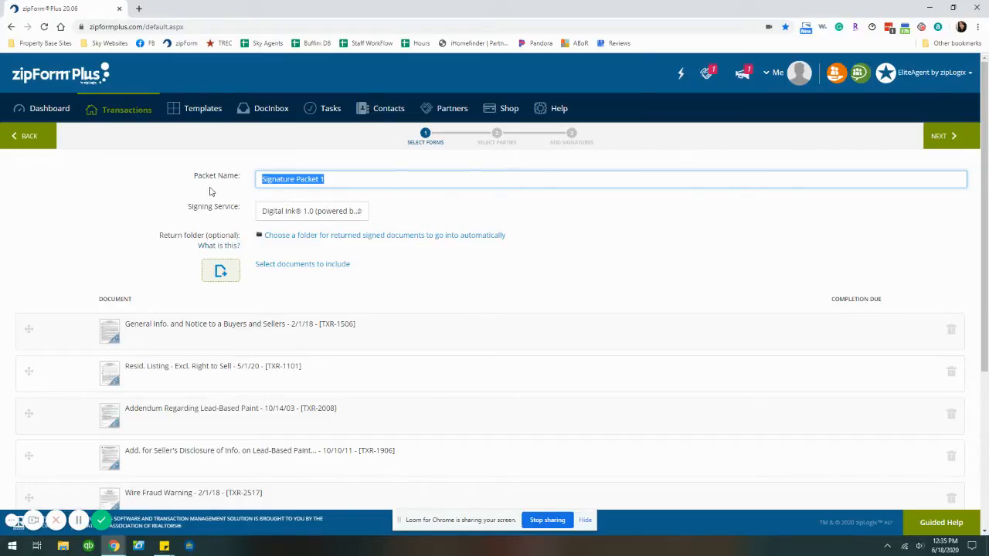
{"action": "type", "text": "Contract"}
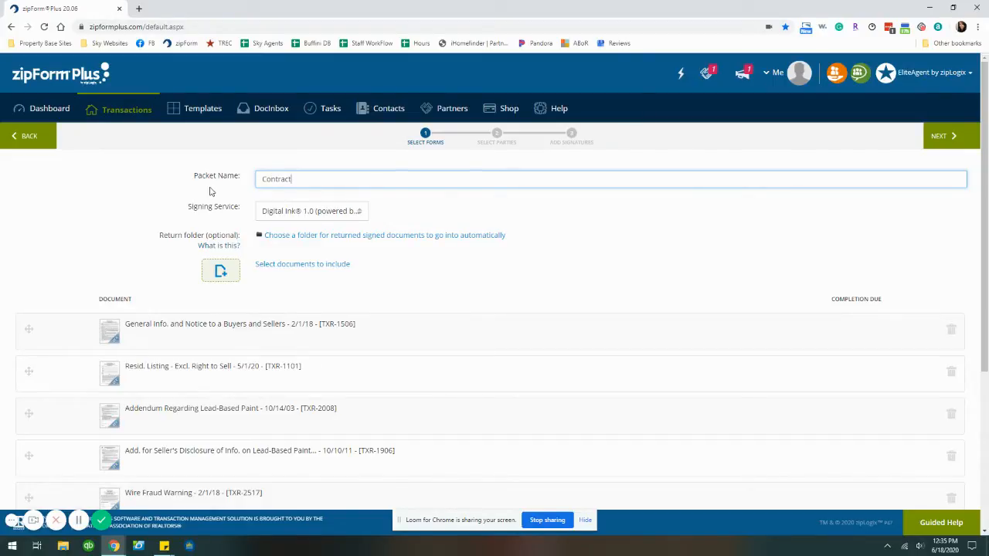
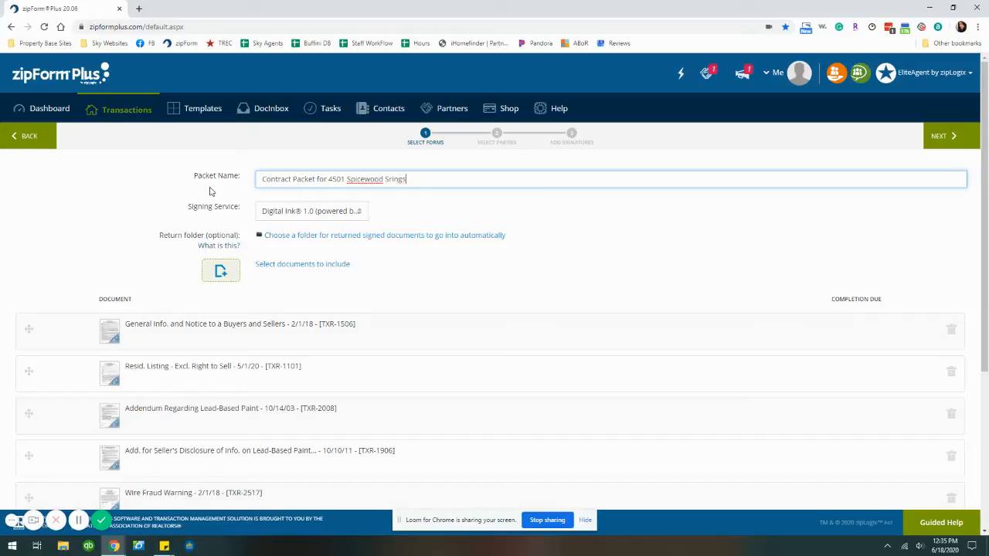
Enter the Agent's first name, last name and e-mail address in Transaction Parties
{"action": "left_click", "coordinate": [939, 136]}
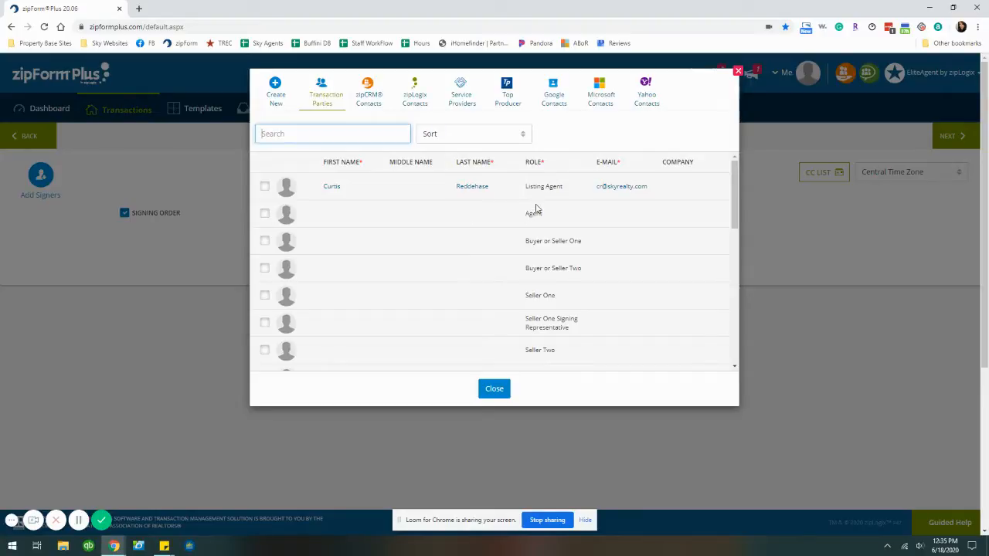
{"action": "scroll", "coordinate": [556, 331], "scroll_direction": "down", "scroll_amount": 3}
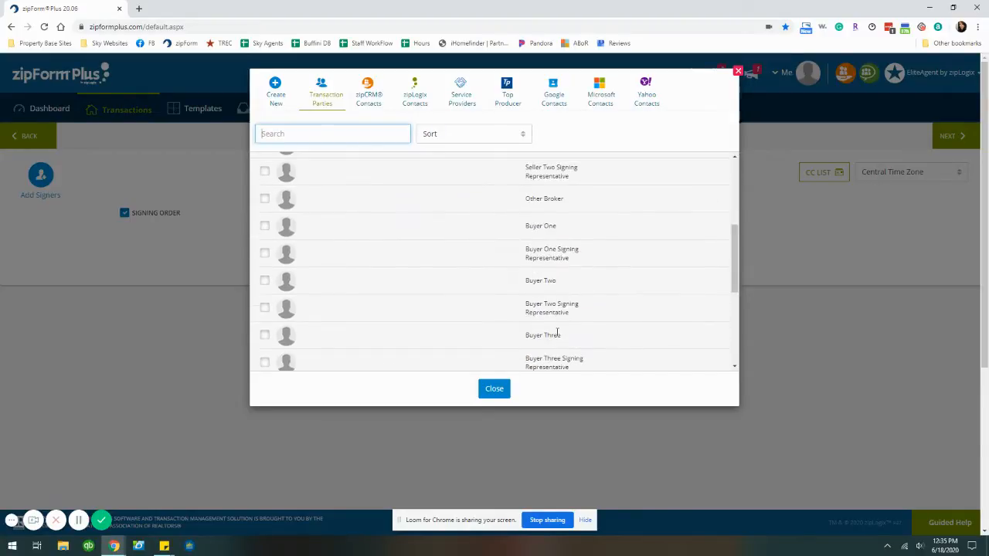
{"action": "scroll", "coordinate": [557, 333], "scroll_direction": "down", "scroll_amount": 6}
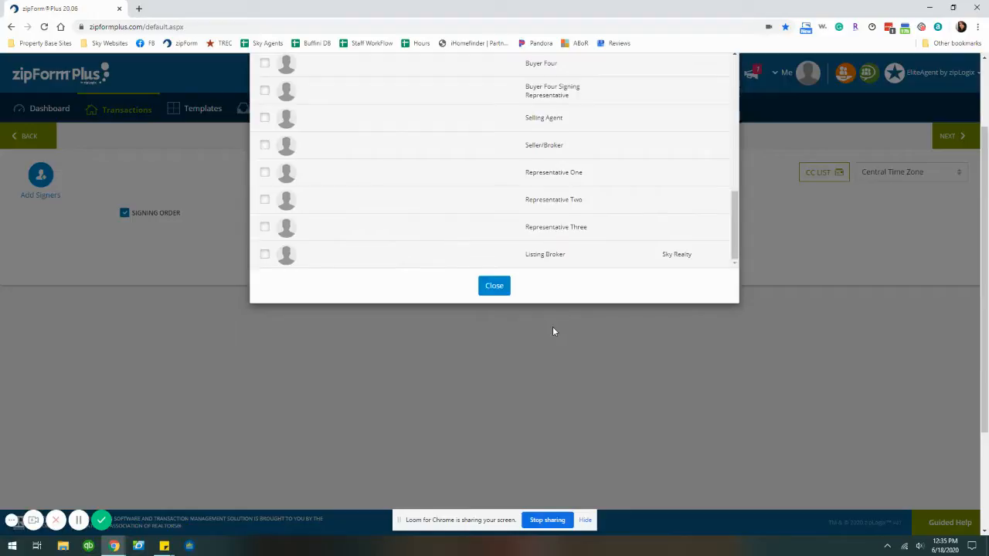
{"action": "scroll", "coordinate": [553, 332], "scroll_direction": "up", "scroll_amount": 10}
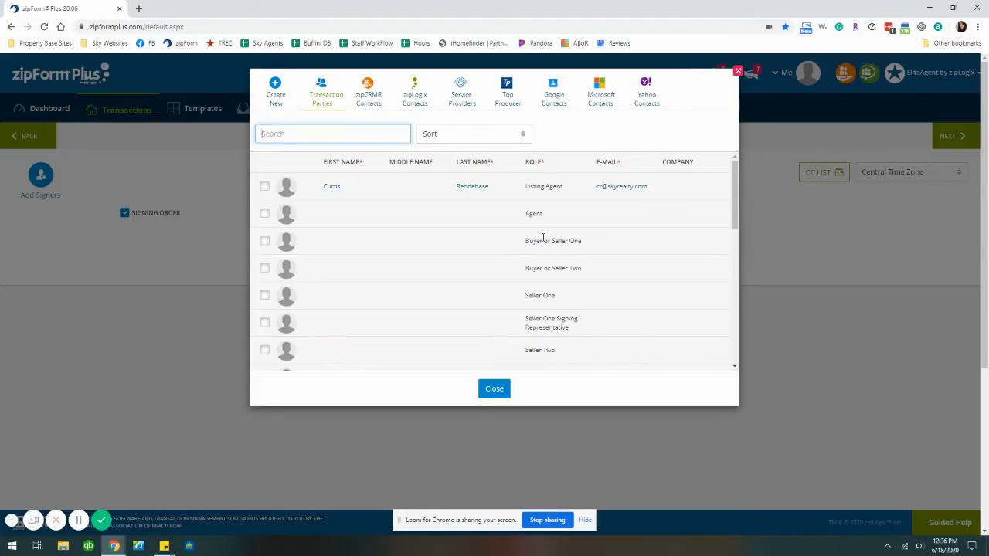
{"action": "left_click", "coordinate": [335, 216]}
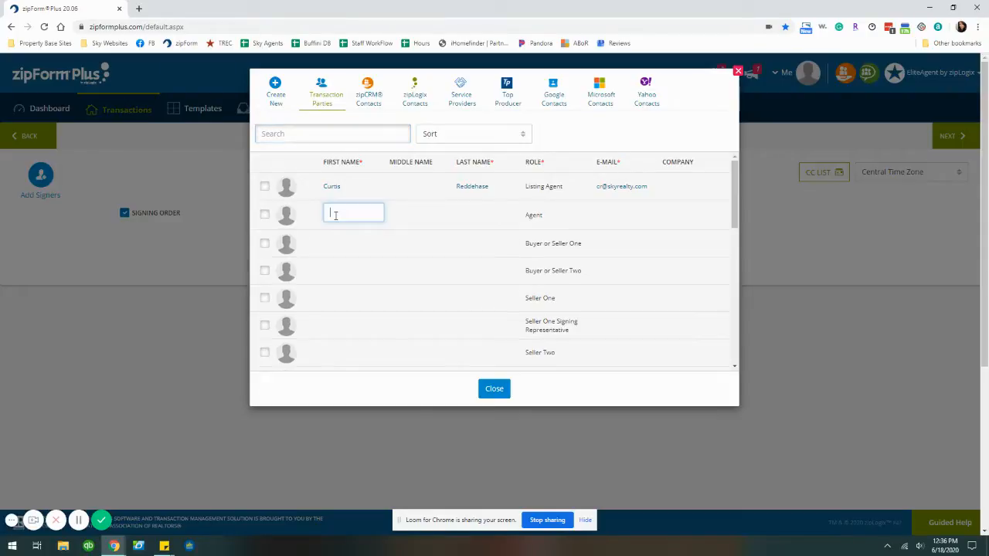
{"action": "type", "text": "crystal"}
{"action": "key", "text": "Tab"}
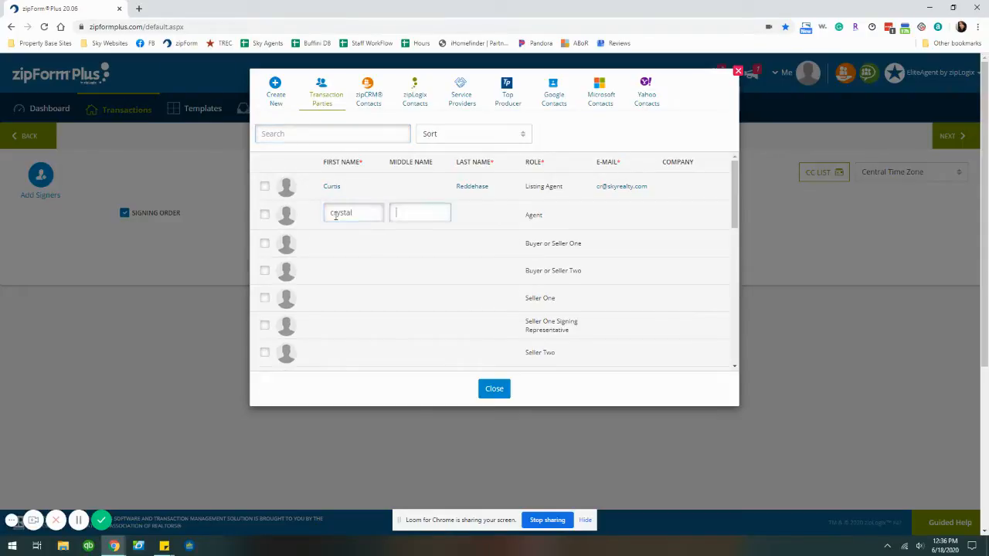
{"action": "left_click", "coordinate": [360, 216]}
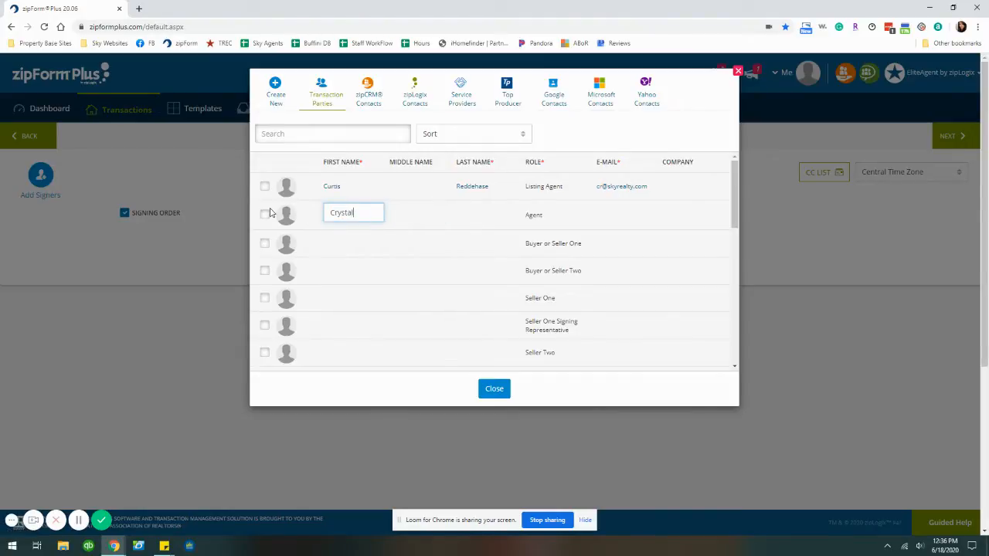
{"action": "key", "text": "Tab"}
{"action": "key", "text": "Tab"}
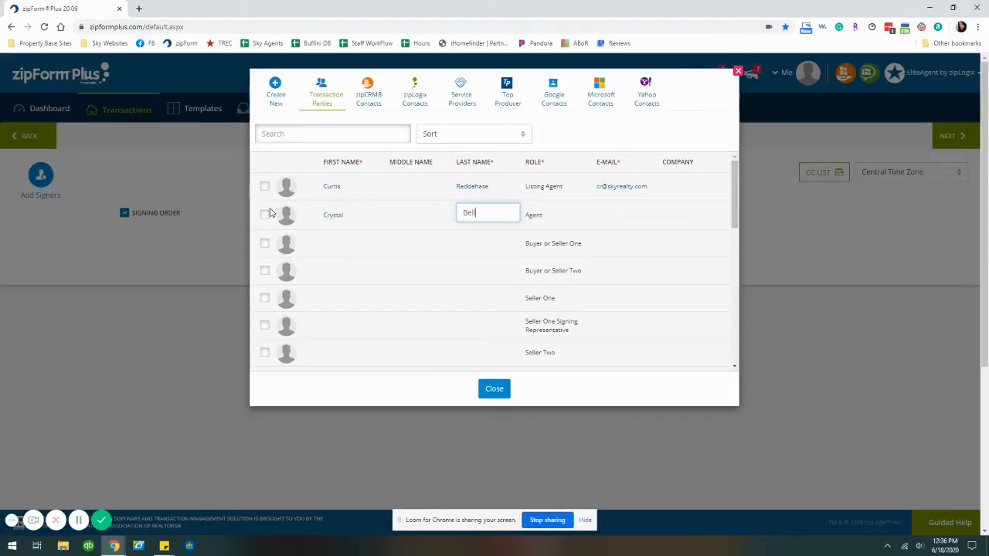
{"action": "key", "text": "Tab"}
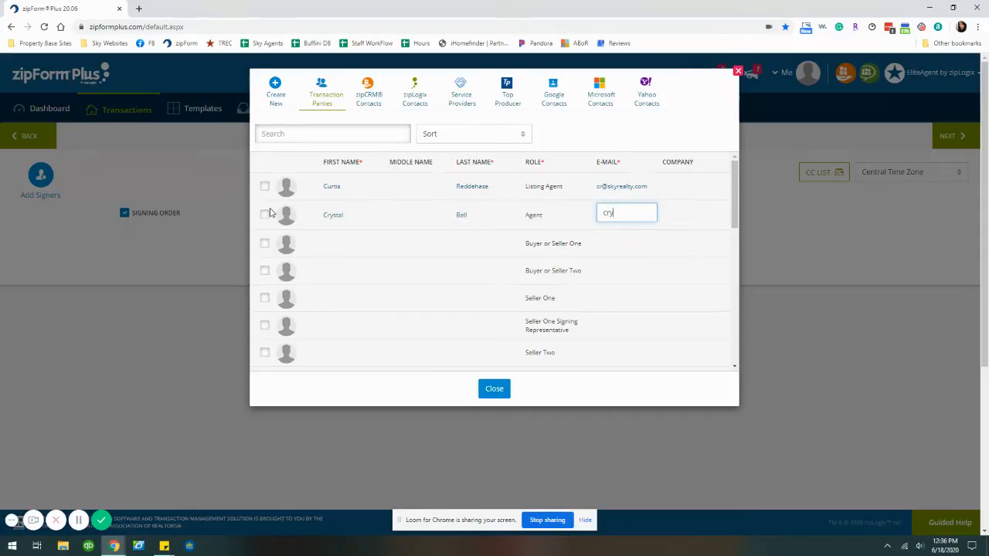
Enter Buyer or Seller One's first name, last name and e-mail, then close the parties list
{"action": "left_click", "coordinate": [329, 248]}
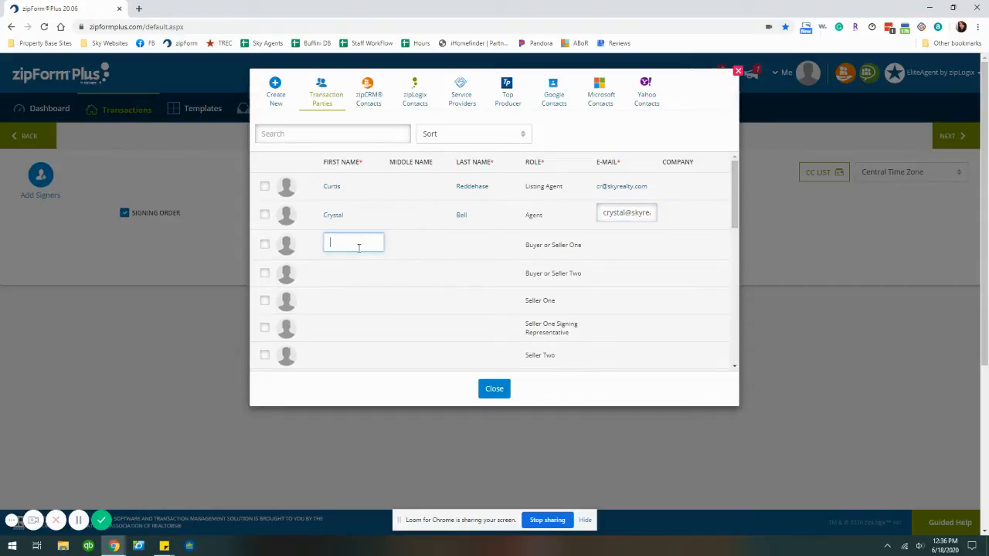
{"action": "key", "text": "Tab"}
{"action": "key", "text": "Tab"}
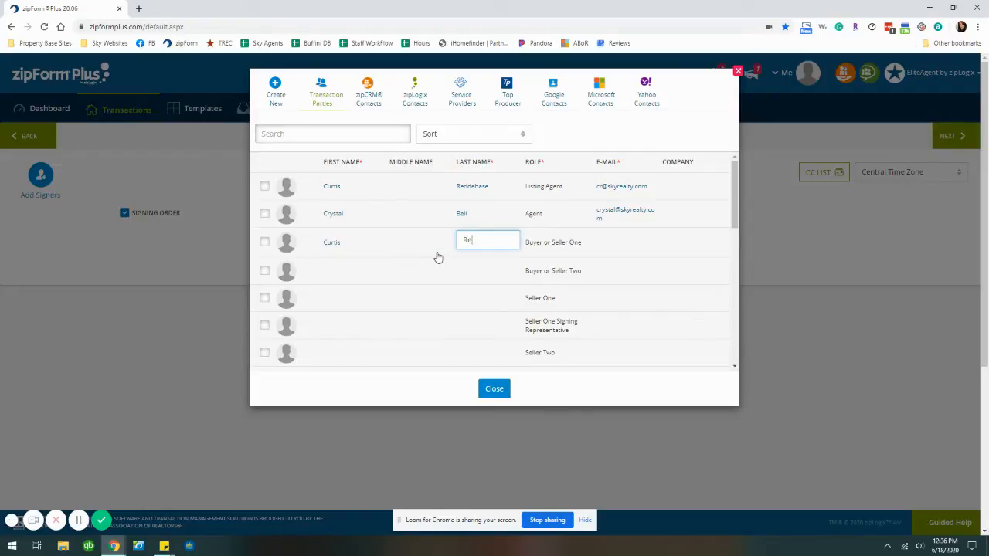
{"action": "key", "text": "Tab"}
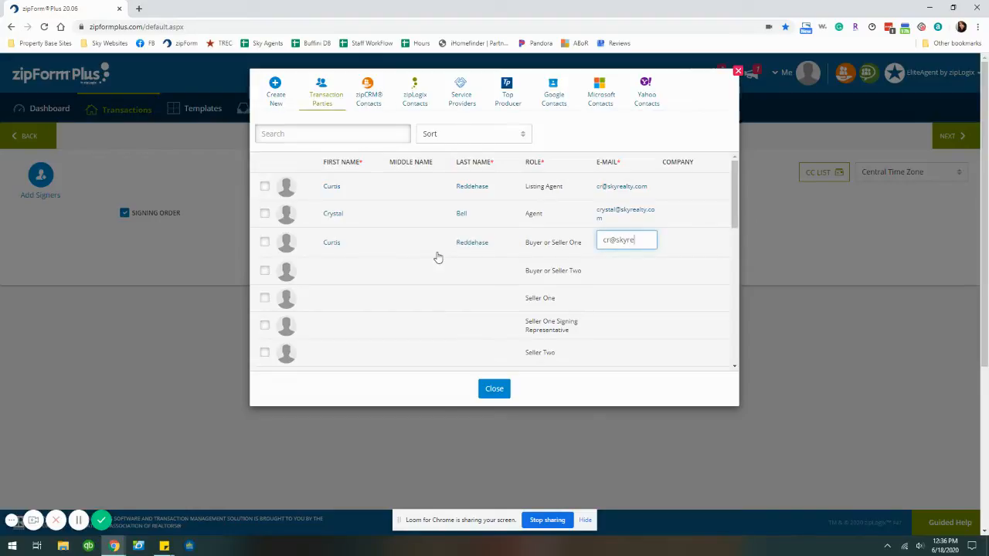
{"action": "left_click", "coordinate": [494, 389]}
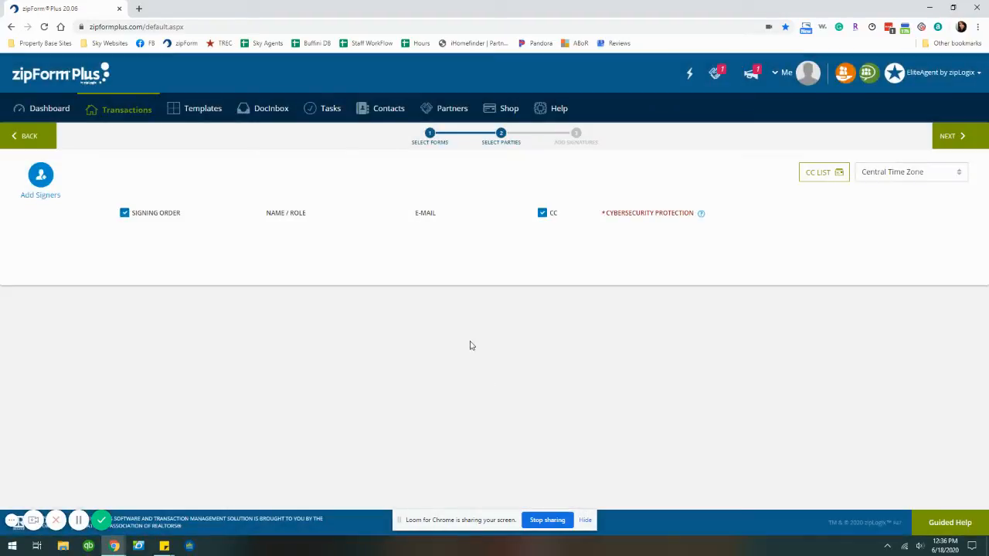
Add Buyer or Seller One and the agent as signers, setting the agent's signing order to 1
{"action": "left_click", "coordinate": [42, 182]}
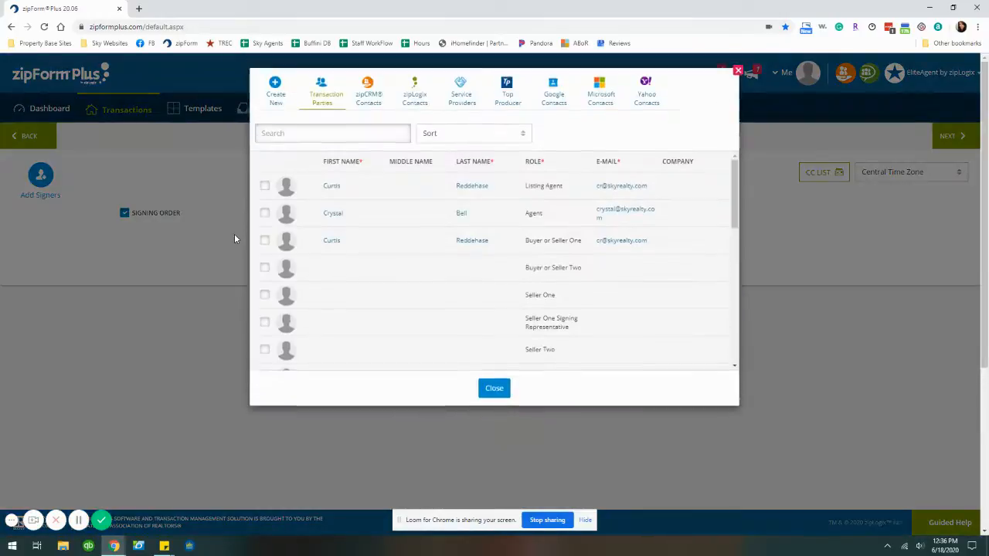
{"action": "left_click", "coordinate": [264, 214]}
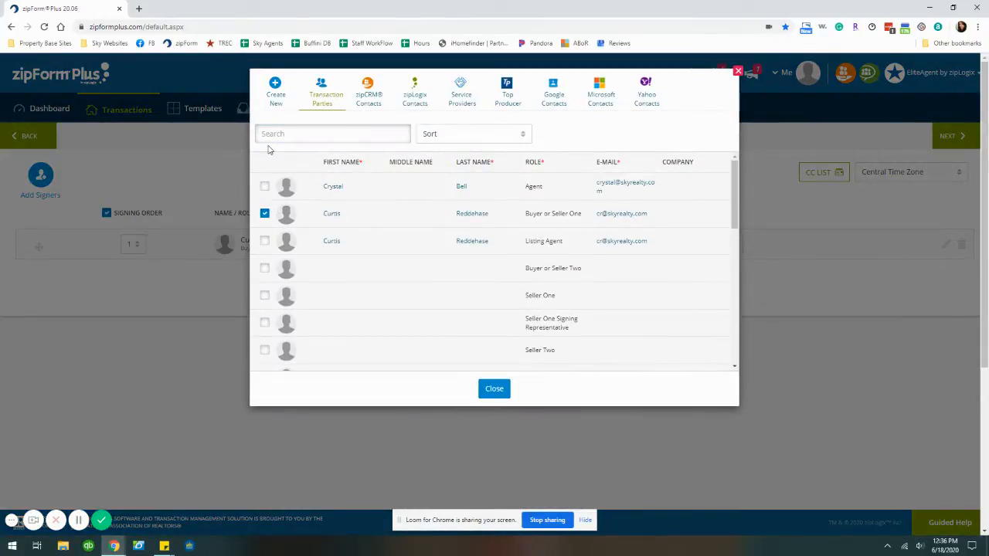
{"action": "left_click", "coordinate": [264, 187]}
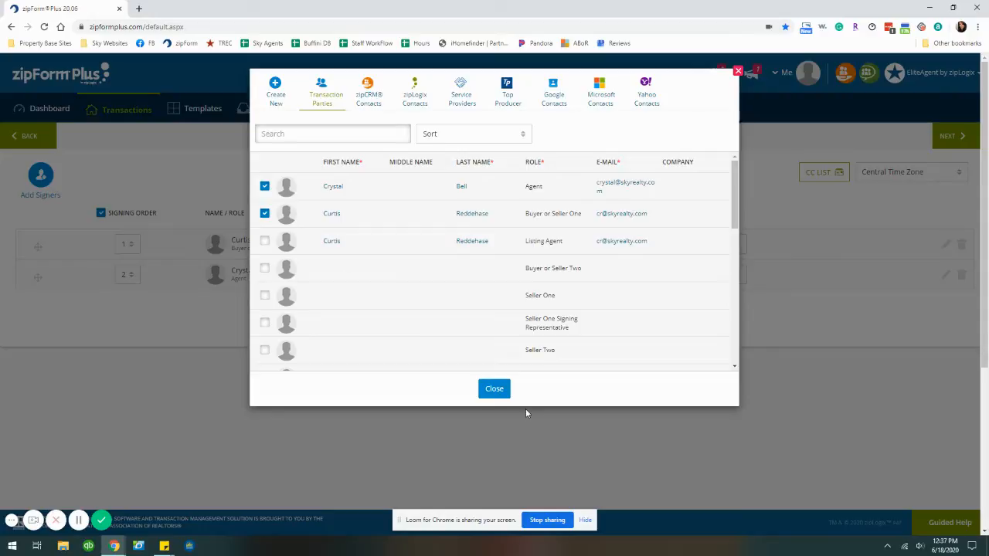
{"action": "left_click", "coordinate": [493, 389]}
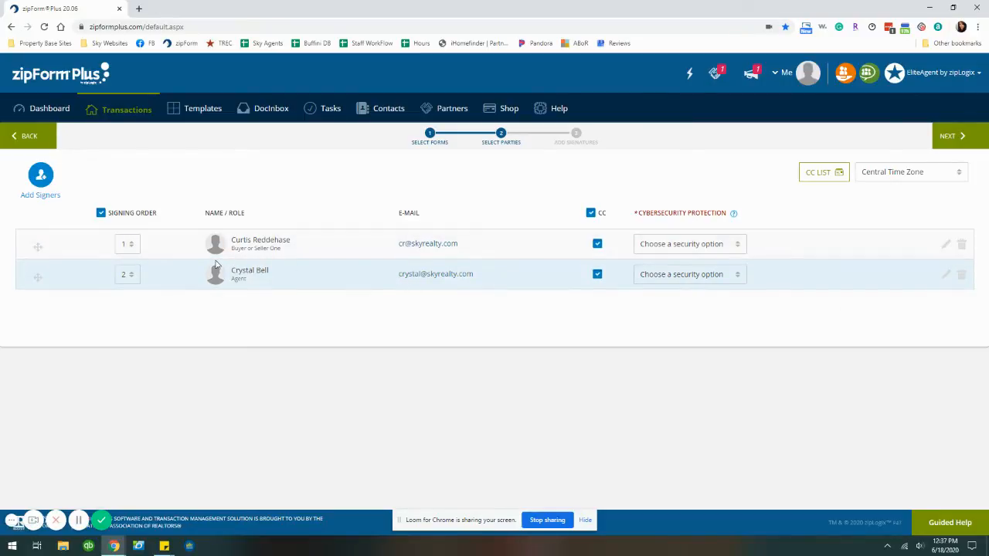
{"action": "left_click", "coordinate": [131, 280]}
{"action": "left_click", "coordinate": [128, 295]}
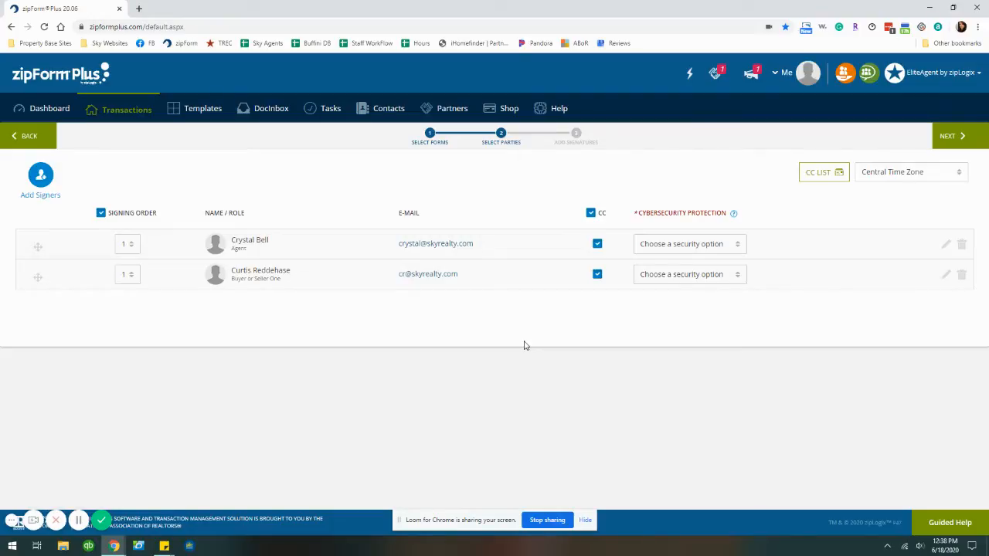
Continue past the signers page and decline the two-factor cybersecurity offer
{"action": "left_click", "coordinate": [954, 136]}
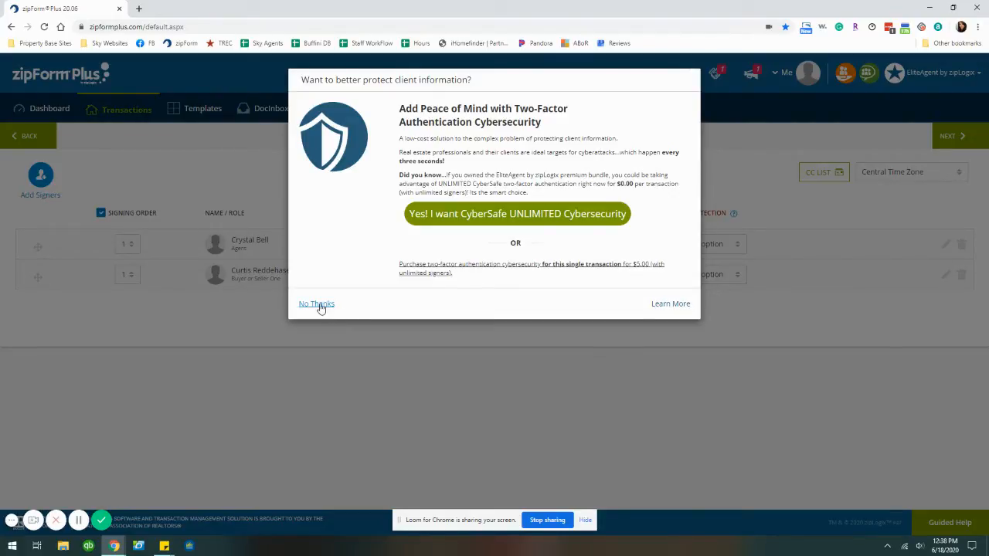
{"action": "left_click", "coordinate": [318, 304]}
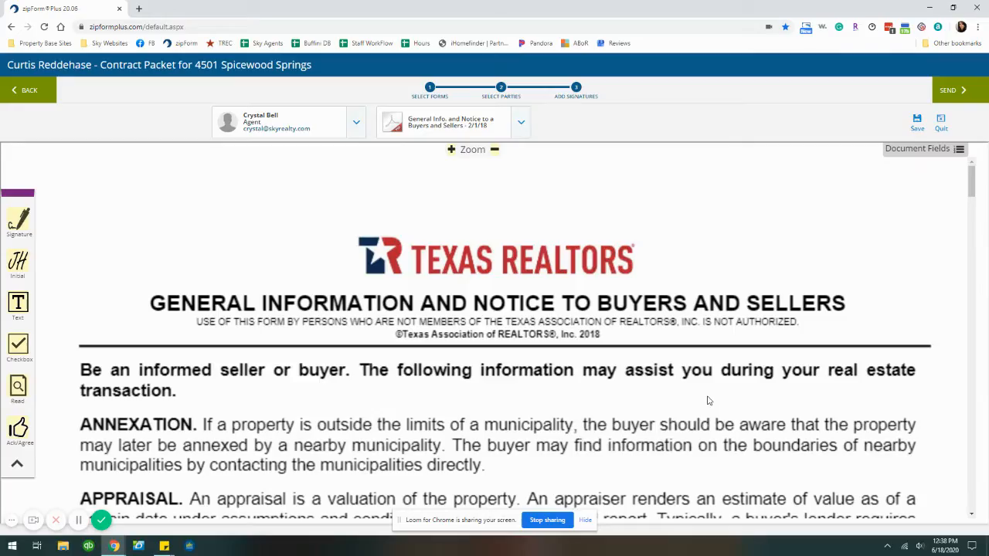
Check which signers and forms are available in the packet
{"action": "left_click", "coordinate": [356, 122]}
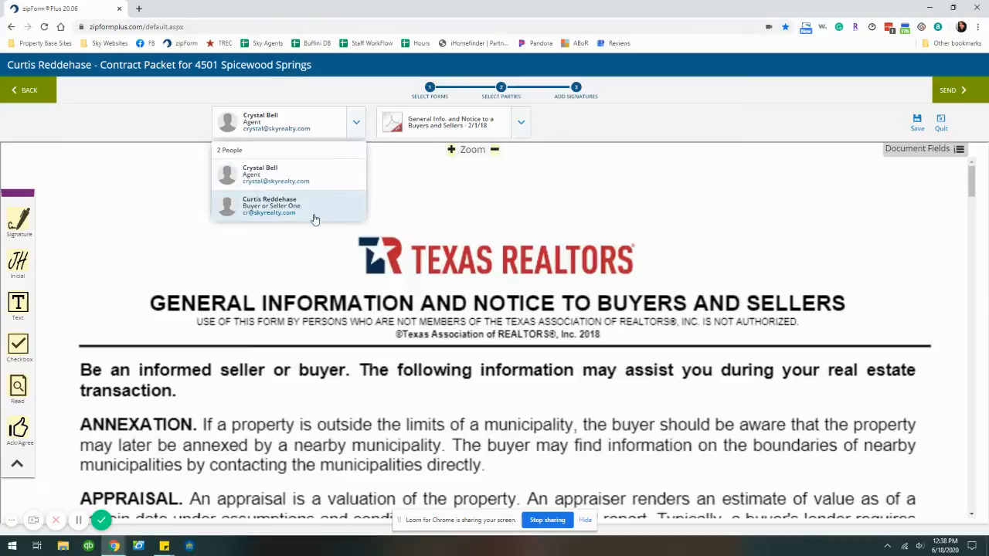
{"action": "left_click", "coordinate": [523, 124]}
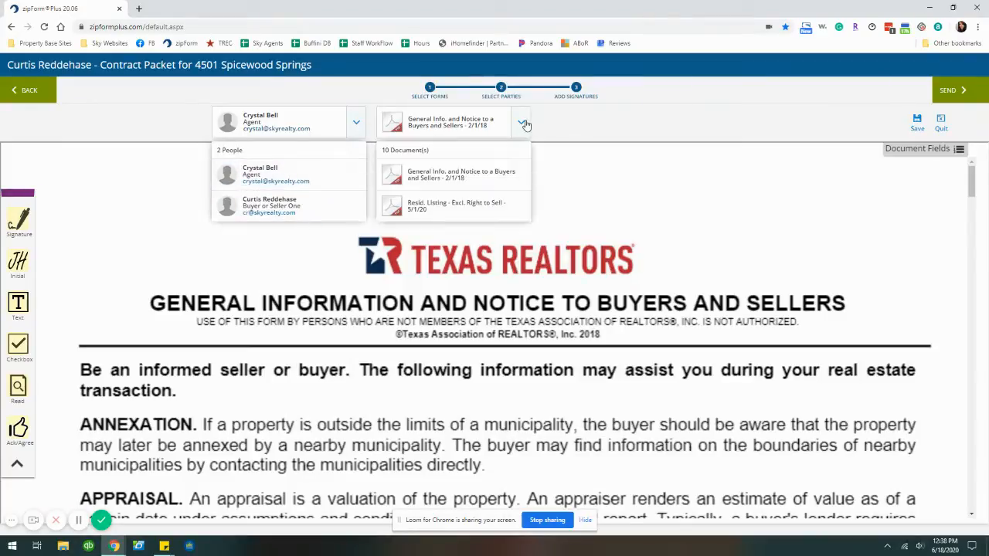
{"action": "scroll", "coordinate": [499, 194], "scroll_direction": "down", "scroll_amount": 3}
{"action": "scroll", "coordinate": [500, 194], "scroll_direction": "up", "scroll_amount": 4}
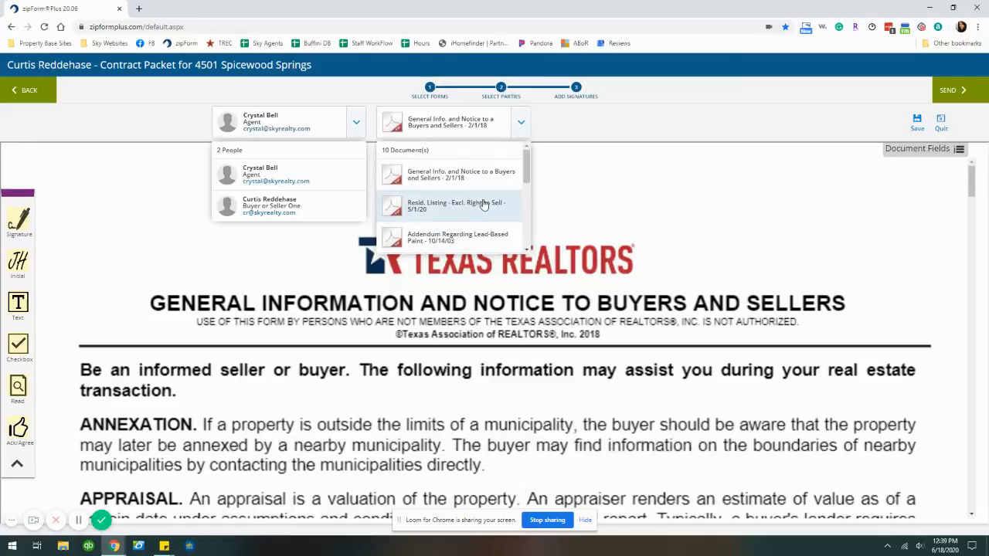
{"action": "left_click", "coordinate": [524, 122]}
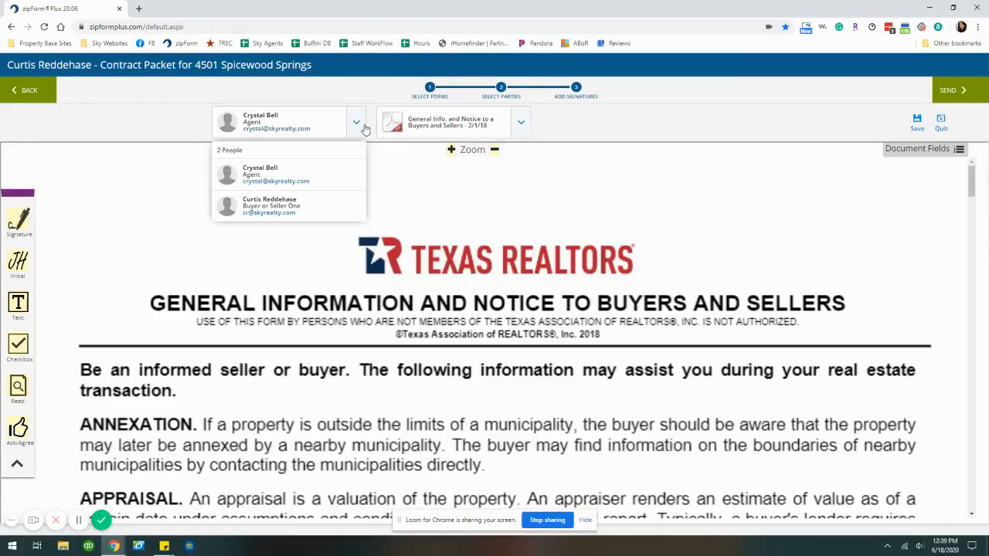
{"action": "left_click", "coordinate": [361, 126]}
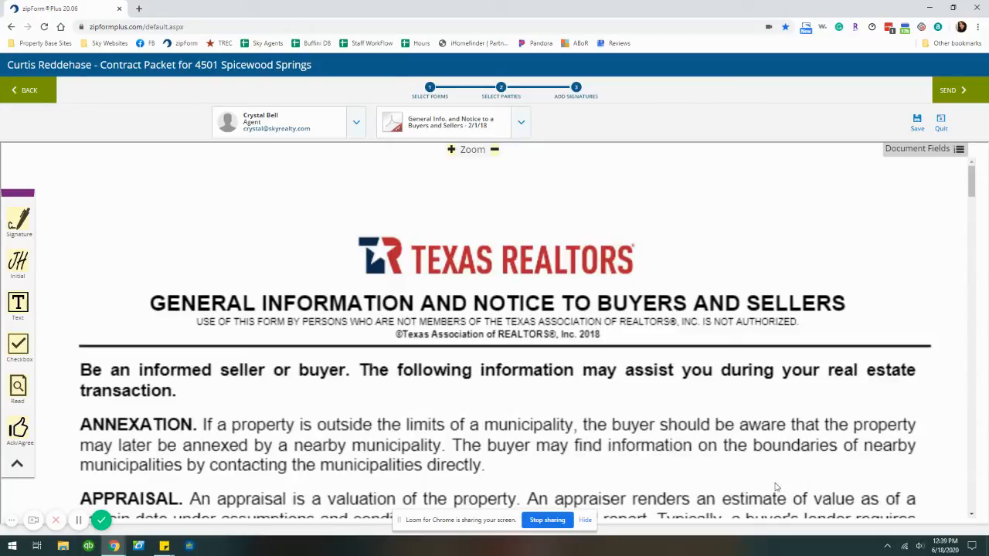
Scroll through the General Info notice to the Residential Listing Agreement
{"action": "scroll", "coordinate": [697, 230], "scroll_direction": "down", "scroll_amount": 20}
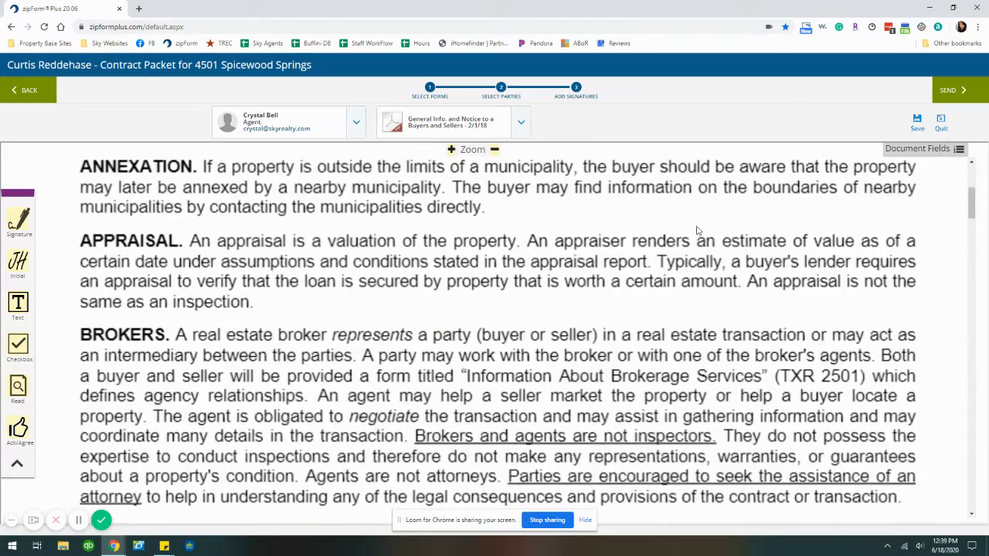
{"action": "scroll", "coordinate": [696, 239], "scroll_direction": "down", "scroll_amount": 20}
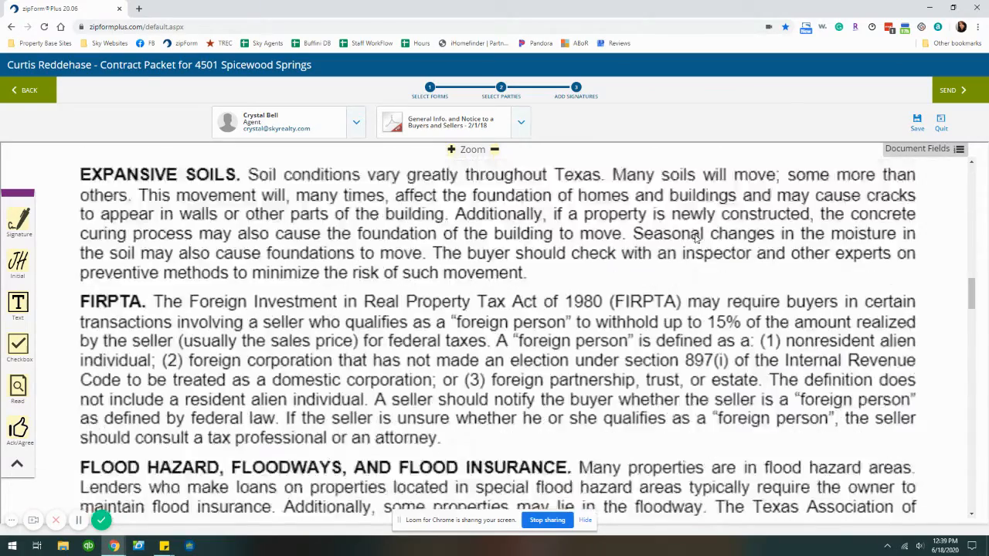
{"action": "scroll", "coordinate": [696, 239], "scroll_direction": "down", "scroll_amount": 20}
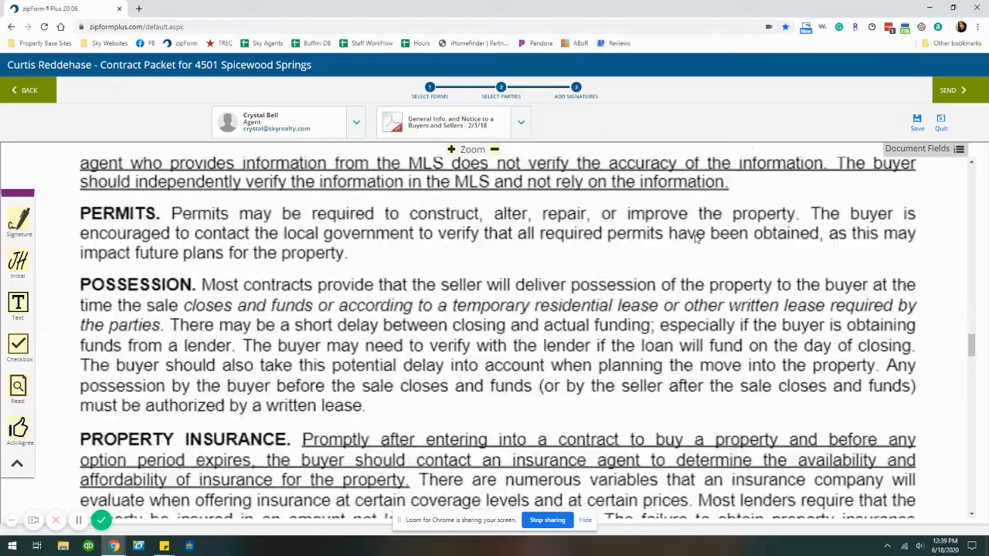
{"action": "scroll", "coordinate": [695, 239], "scroll_direction": "down", "scroll_amount": 20}
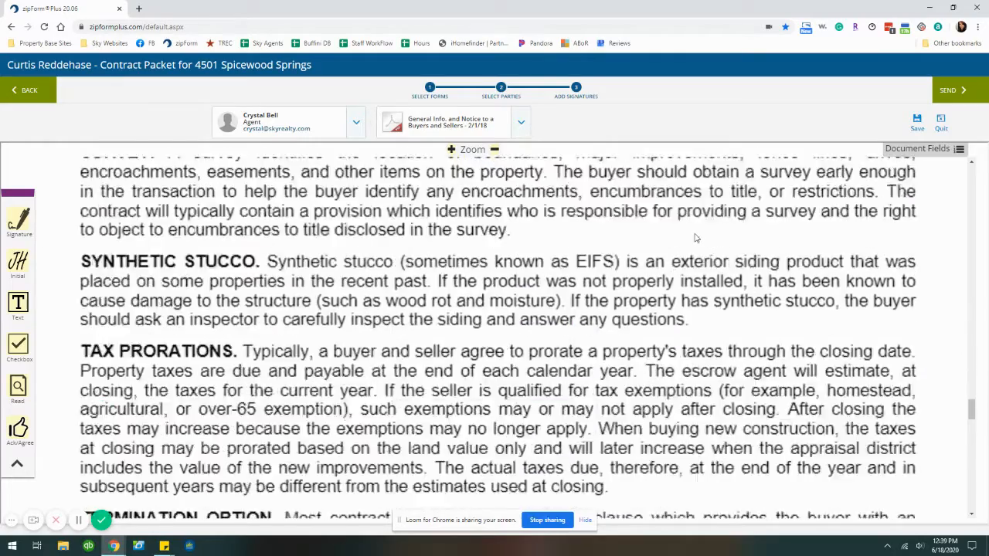
{"action": "scroll", "coordinate": [695, 239], "scroll_direction": "down", "scroll_amount": 10}
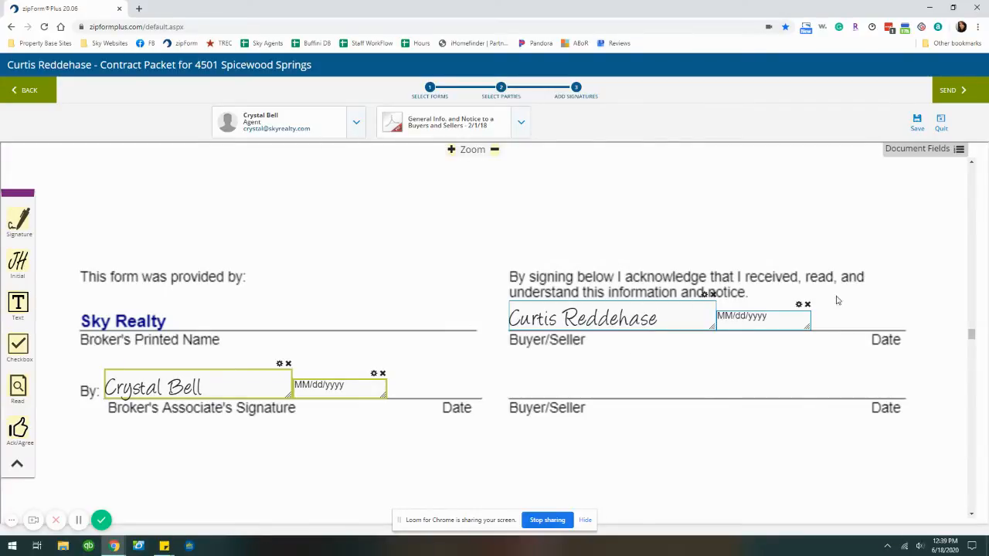
{"action": "scroll", "coordinate": [664, 302], "scroll_direction": "down", "scroll_amount": 10}
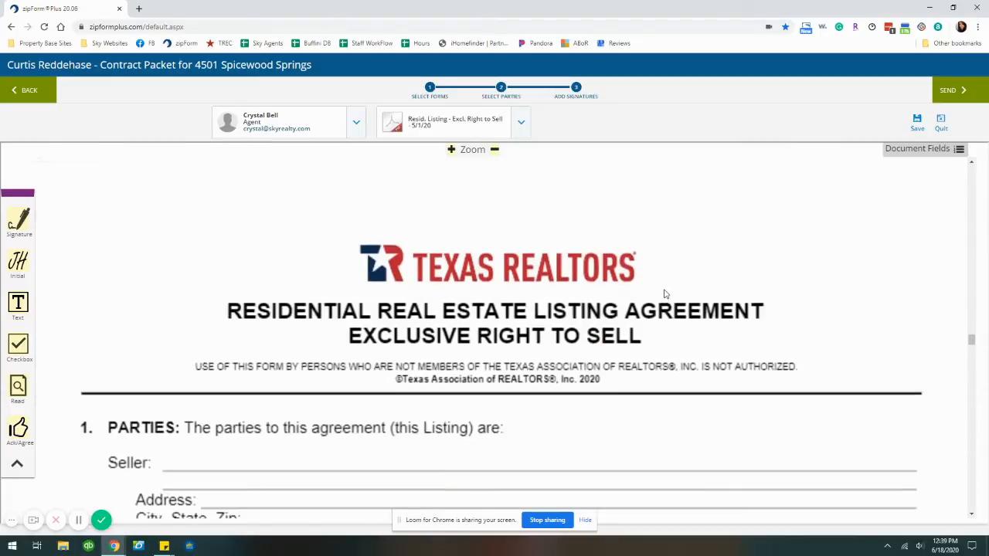
Place initials fields on the Broker/Associate blank and, for the seller, on the Seller blank
{"action": "scroll", "coordinate": [665, 289], "scroll_direction": "down", "scroll_amount": 10}
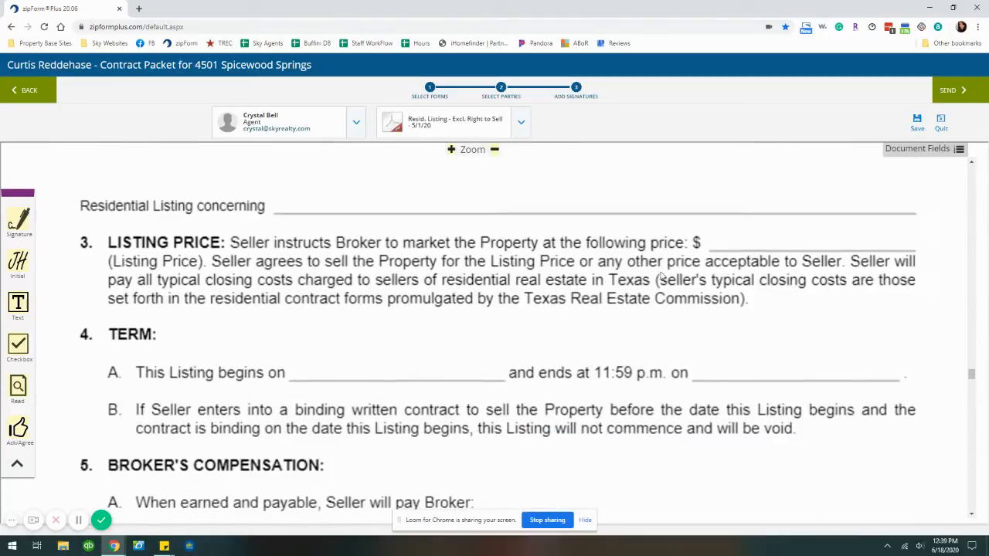
{"action": "scroll", "coordinate": [663, 278], "scroll_direction": "up", "scroll_amount": 3}
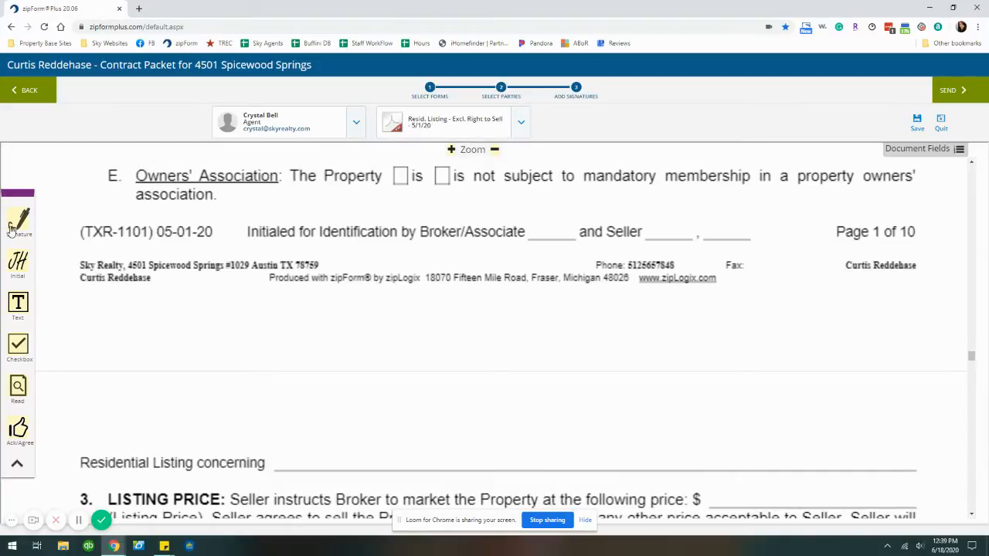
{"action": "left_click_drag", "start_coordinate": [19, 275], "coordinate": [552, 225]}
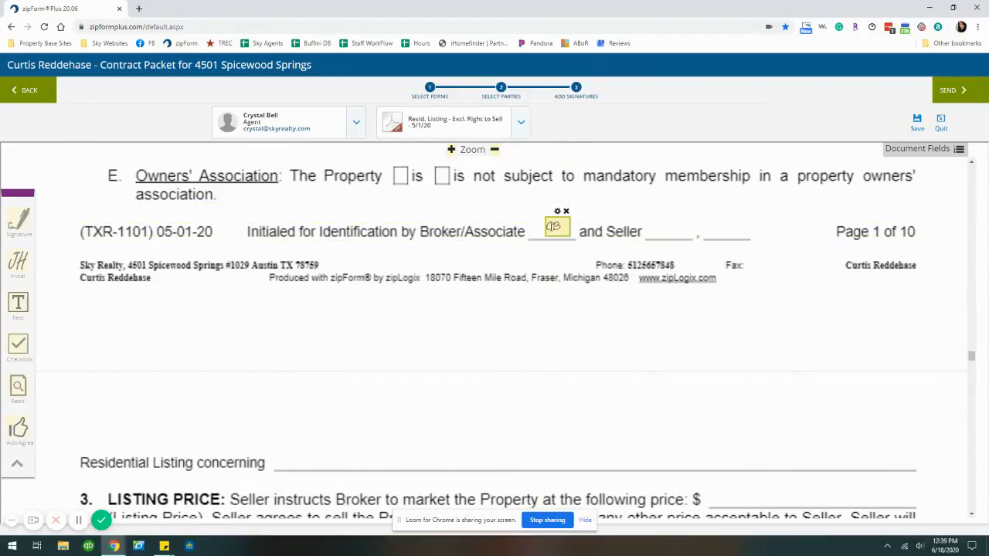
{"action": "left_click", "coordinate": [308, 118]}
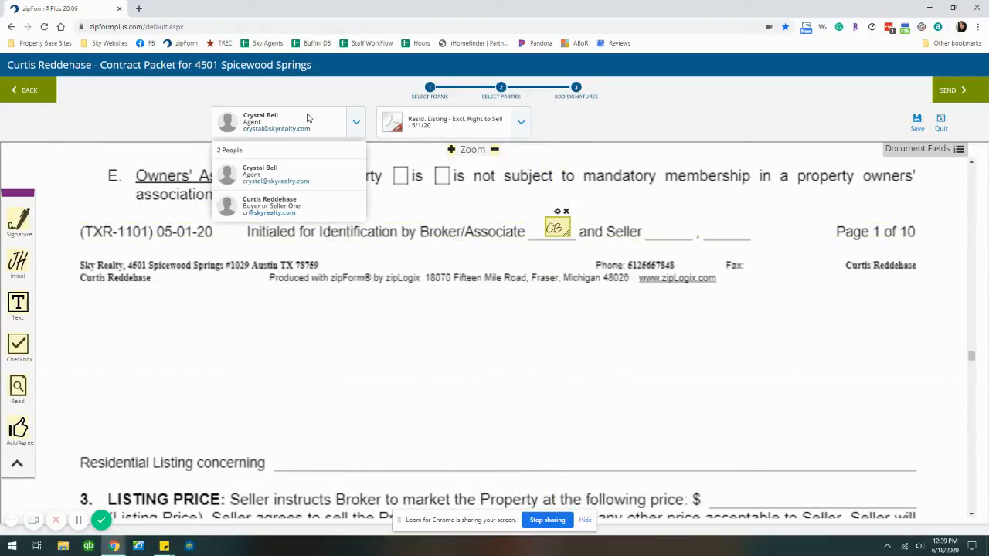
{"action": "left_click", "coordinate": [269, 204]}
{"action": "left_click_drag", "start_coordinate": [18, 264], "coordinate": [660, 232]}
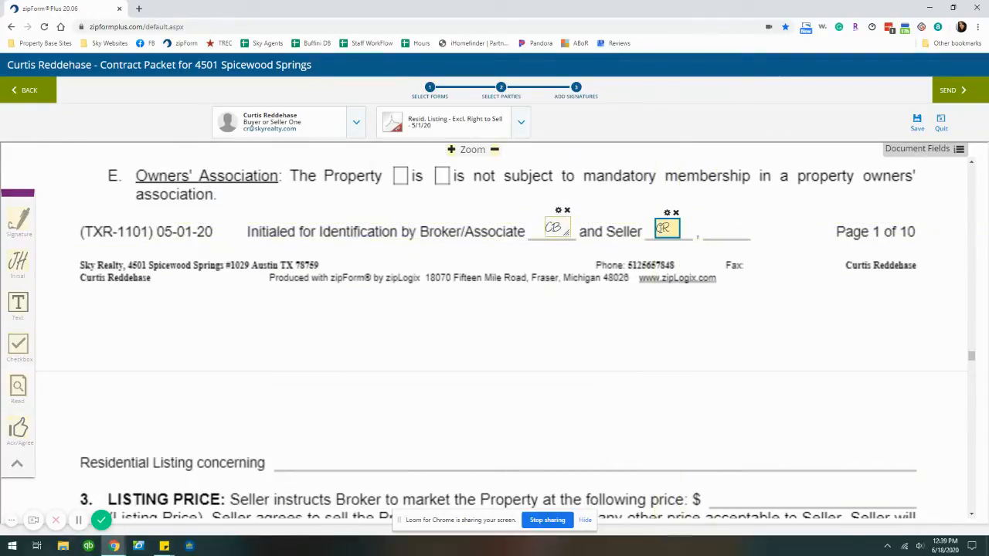
{"action": "scroll", "coordinate": [402, 377], "scroll_direction": "up", "scroll_amount": 15}
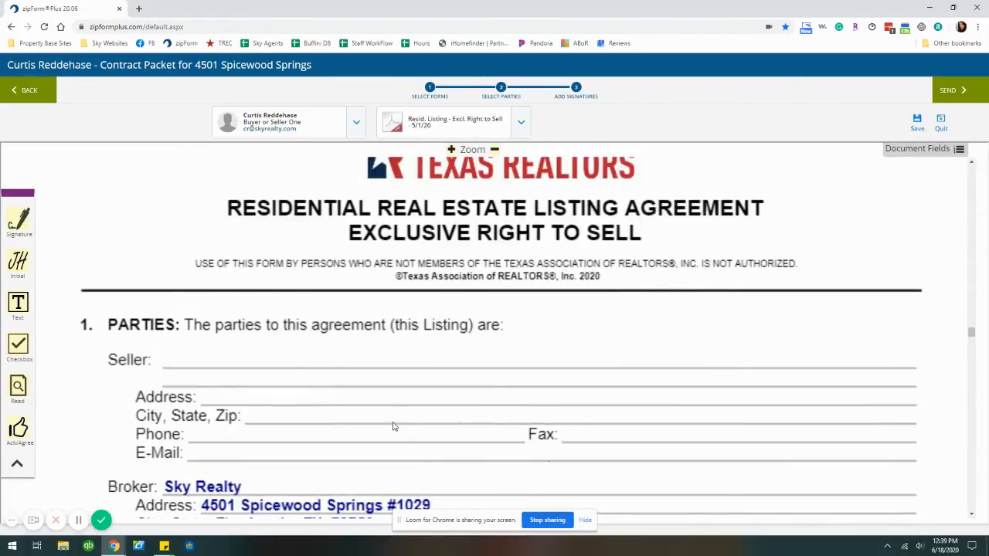
Drop a text field onto the listing agreement near the Exclusions line
{"action": "scroll", "coordinate": [401, 402], "scroll_direction": "down", "scroll_amount": 2}
{"action": "scroll", "coordinate": [415, 367], "scroll_direction": "down", "scroll_amount": 10}
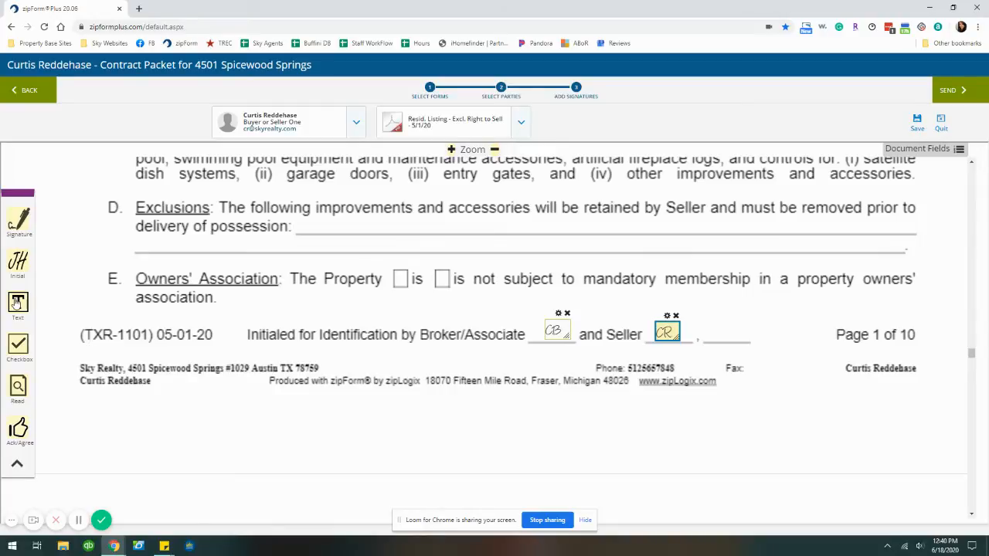
{"action": "left_click_drag", "start_coordinate": [19, 303], "coordinate": [313, 223]}
{"action": "scroll", "coordinate": [581, 278], "scroll_direction": "up", "scroll_amount": 10}
{"action": "scroll", "coordinate": [581, 278], "scroll_direction": "up", "scroll_amount": 5}
{"action": "scroll", "coordinate": [575, 270], "scroll_direction": "down", "scroll_amount": 12}
{"action": "scroll", "coordinate": [575, 269], "scroll_direction": "down", "scroll_amount": 3}
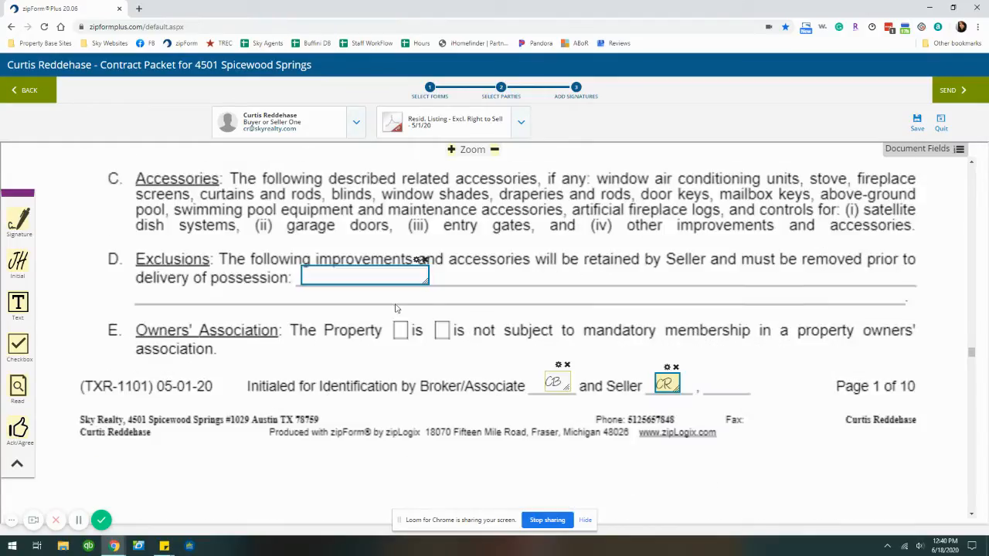
{"action": "scroll", "coordinate": [358, 293], "scroll_direction": "up", "scroll_amount": 10}
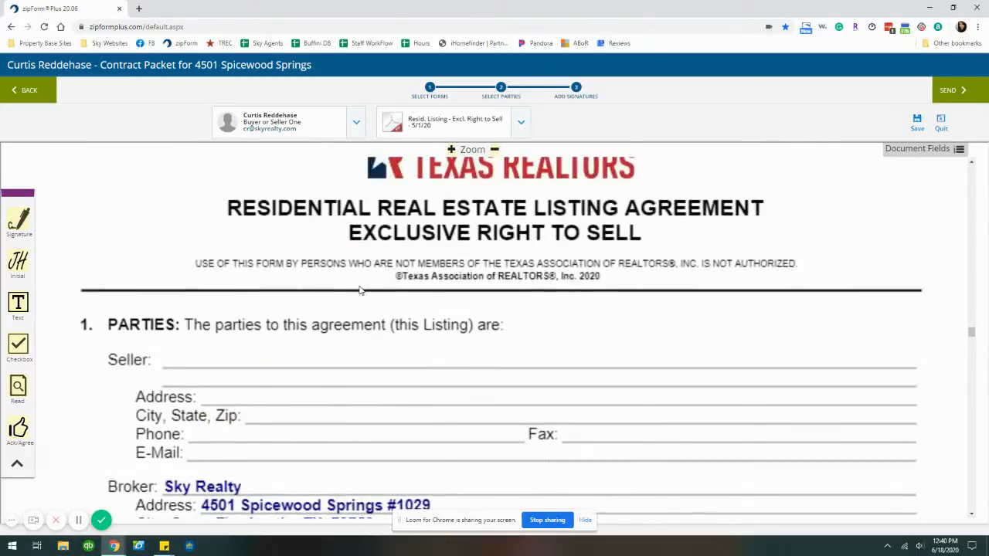
{"action": "scroll", "coordinate": [363, 277], "scroll_direction": "down", "scroll_amount": 10}
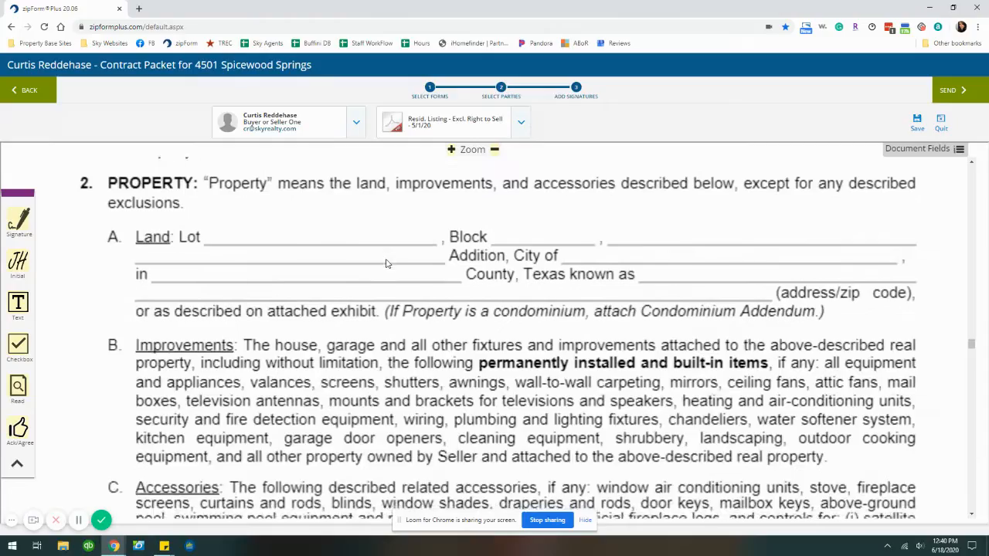
Move the text field onto the section 1 Seller line and review its settings unchanged
{"action": "left_click_drag", "start_coordinate": [389, 380], "coordinate": [252, 360]}
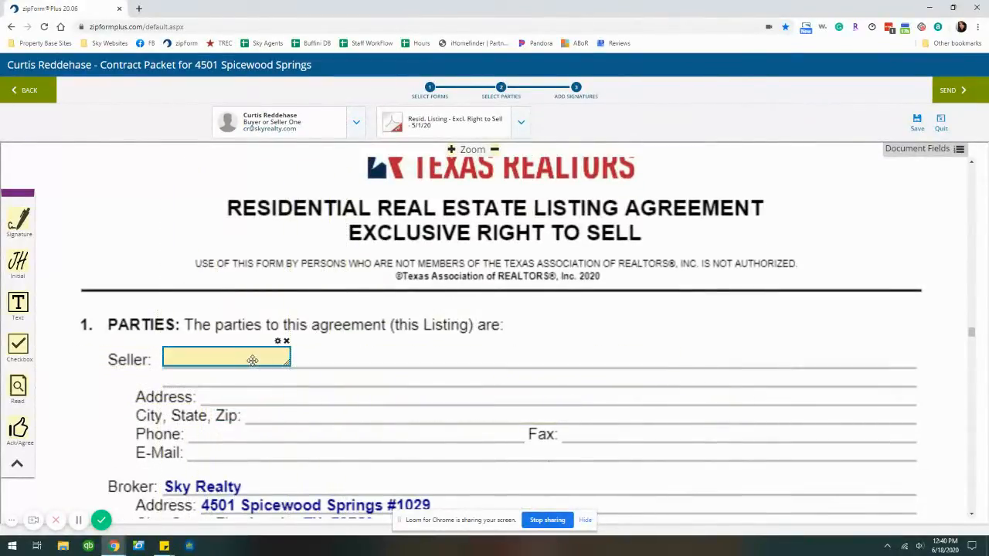
{"action": "scroll", "coordinate": [512, 325], "scroll_direction": "down", "scroll_amount": 5}
{"action": "scroll", "coordinate": [473, 318], "scroll_direction": "down", "scroll_amount": 3}
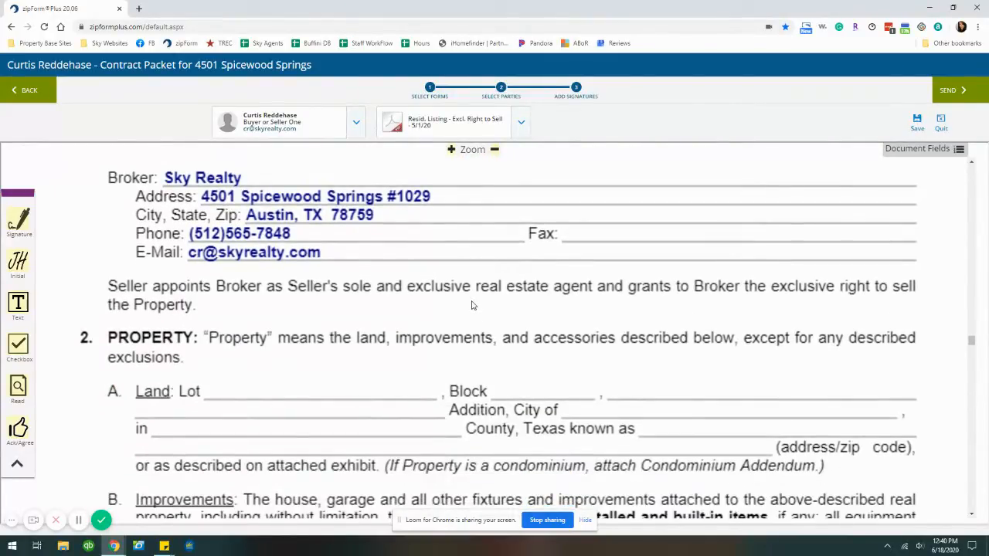
{"action": "scroll", "coordinate": [473, 305], "scroll_direction": "up", "scroll_amount": 8}
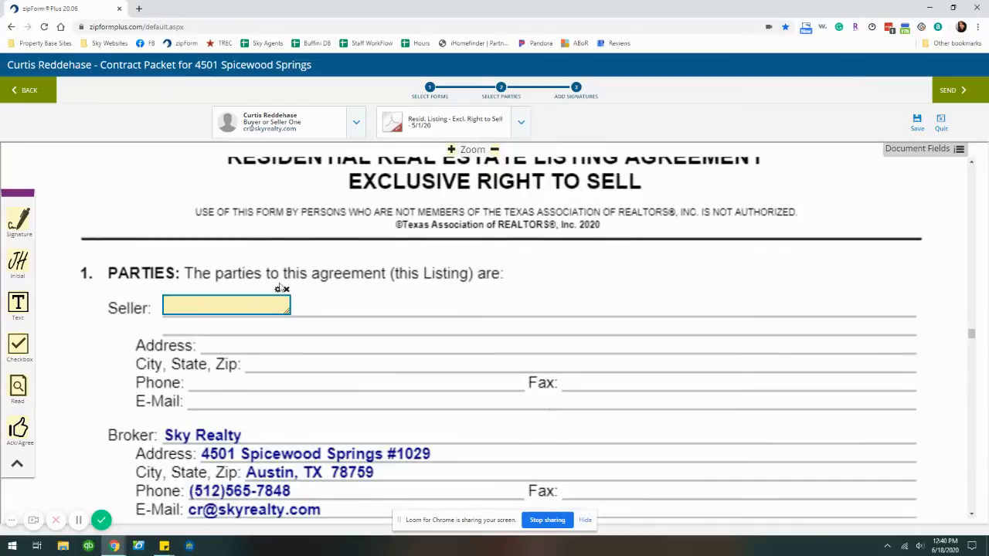
{"action": "left_click", "coordinate": [278, 291]}
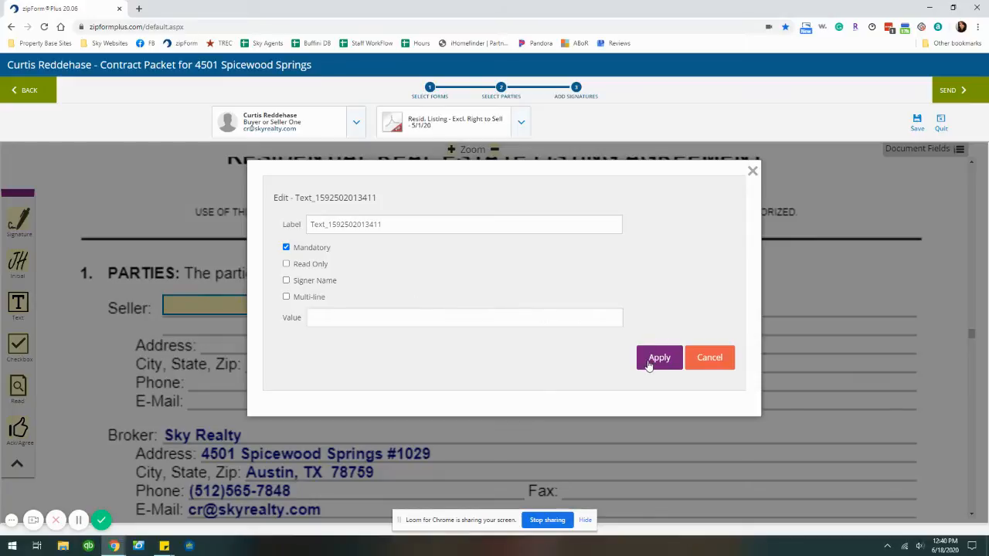
{"action": "left_click", "coordinate": [704, 364]}
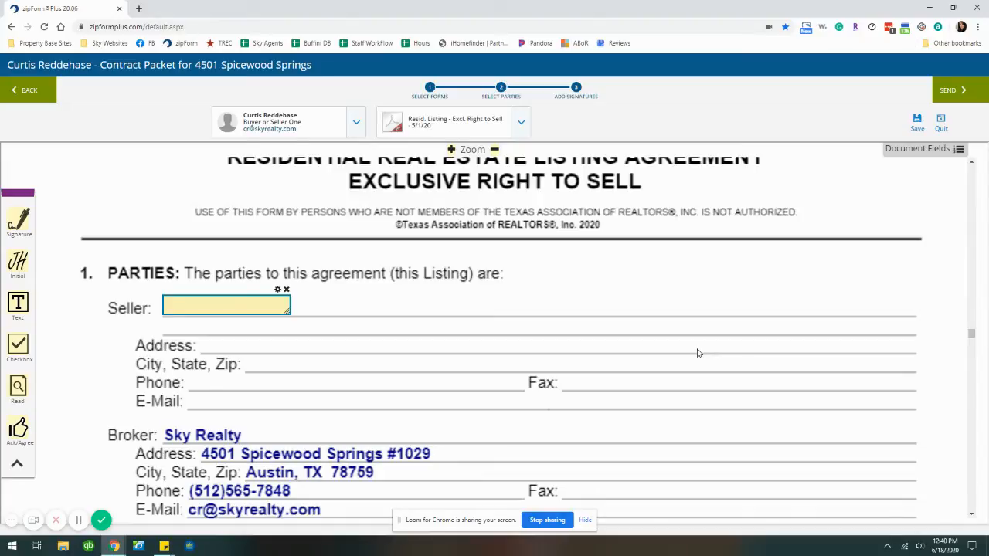
{"action": "scroll", "coordinate": [697, 353], "scroll_direction": "down", "scroll_amount": 10}
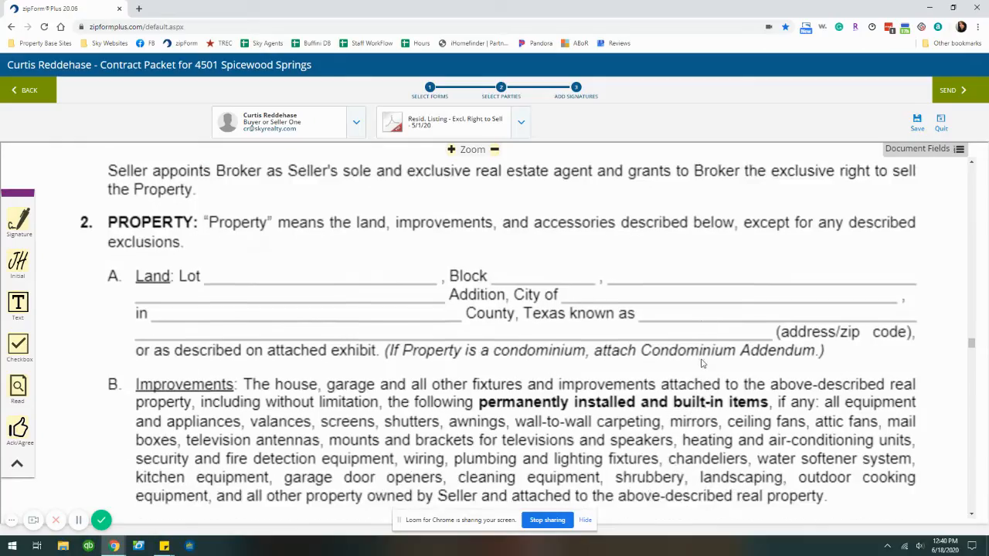
{"action": "scroll", "coordinate": [702, 364], "scroll_direction": "down", "scroll_amount": 5}
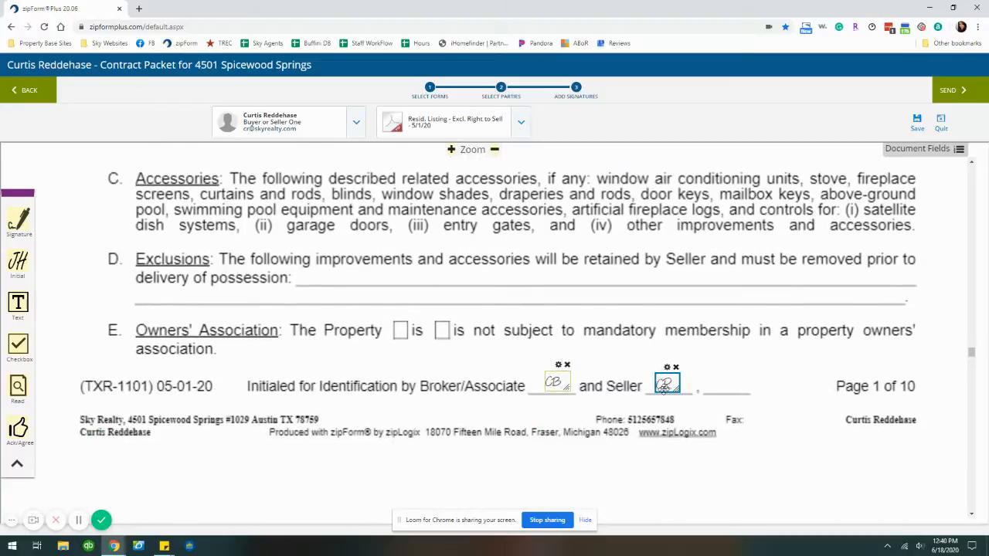
{"action": "left_click", "coordinate": [662, 385]}
{"action": "scroll", "coordinate": [669, 382], "scroll_direction": "up", "scroll_amount": 3}
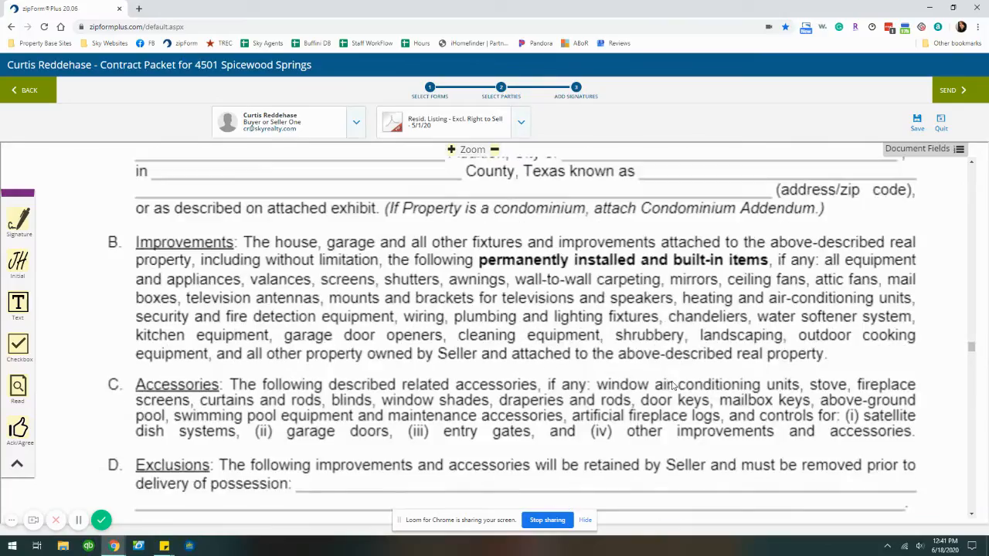
{"action": "scroll", "coordinate": [672, 384], "scroll_direction": "up", "scroll_amount": 3}
{"action": "scroll", "coordinate": [672, 382], "scroll_direction": "down", "scroll_amount": 6}
{"action": "scroll", "coordinate": [657, 384], "scroll_direction": "up", "scroll_amount": 6}
{"action": "scroll", "coordinate": [455, 382], "scroll_direction": "down", "scroll_amount": 2}
{"action": "scroll", "coordinate": [454, 382], "scroll_direction": "down", "scroll_amount": 5}
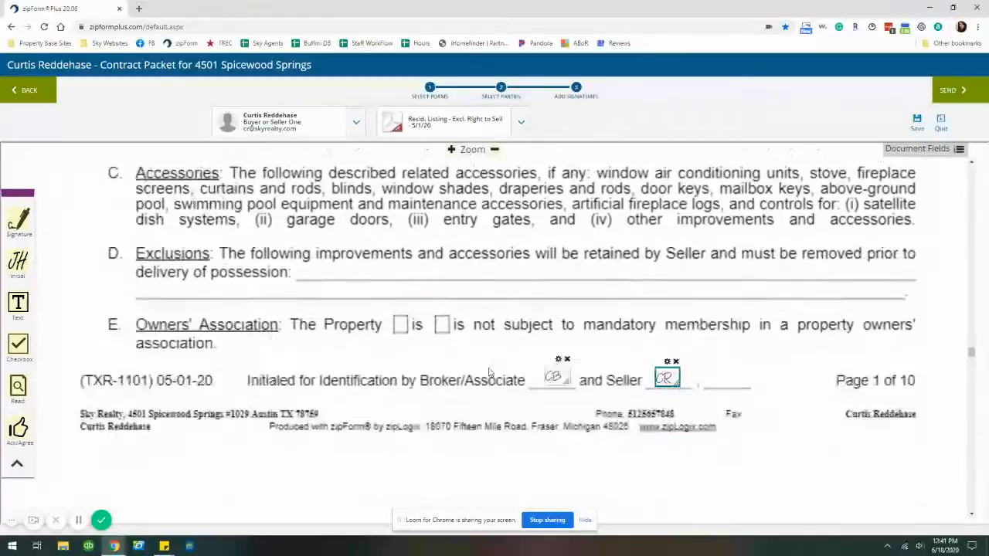
{"action": "scroll", "coordinate": [670, 302], "scroll_direction": "down", "scroll_amount": 2}
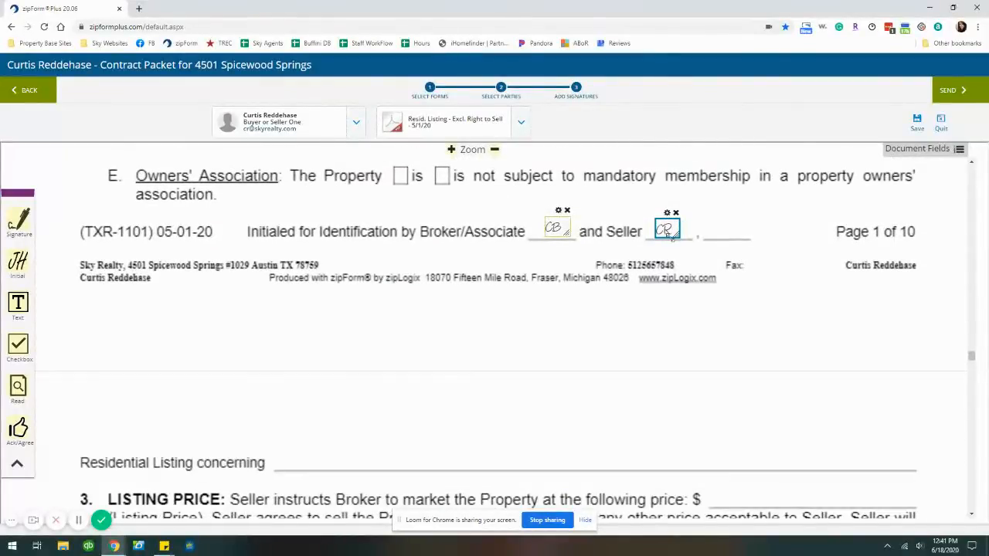
{"action": "scroll", "coordinate": [667, 293], "scroll_direction": "down", "scroll_amount": 3}
{"action": "scroll", "coordinate": [664, 284], "scroll_direction": "up", "scroll_amount": 4}
{"action": "scroll", "coordinate": [664, 281], "scroll_direction": "down", "scroll_amount": 3}
{"action": "scroll", "coordinate": [664, 301], "scroll_direction": "down", "scroll_amount": 1}
{"action": "scroll", "coordinate": [664, 300], "scroll_direction": "down", "scroll_amount": 3}
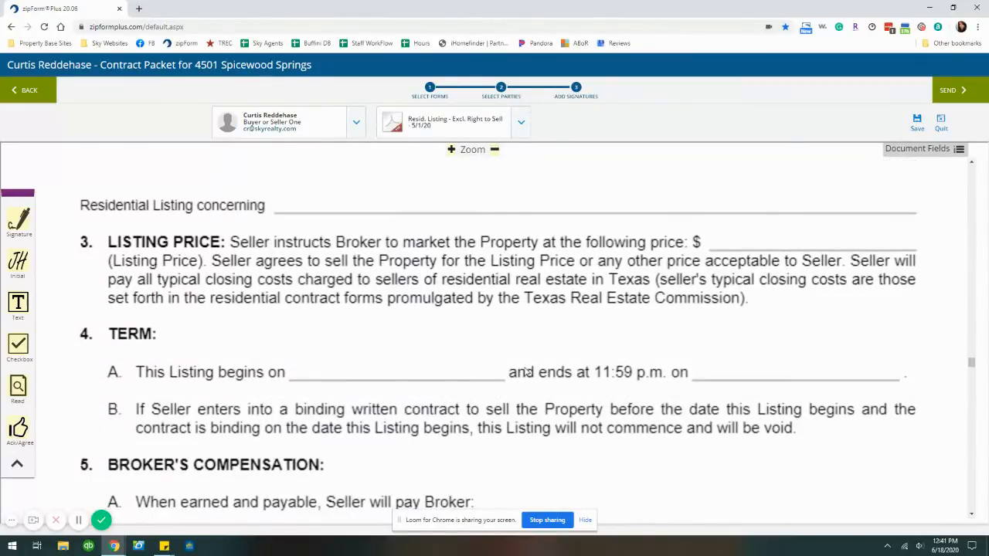
{"action": "scroll", "coordinate": [539, 378], "scroll_direction": "up", "scroll_amount": 5}
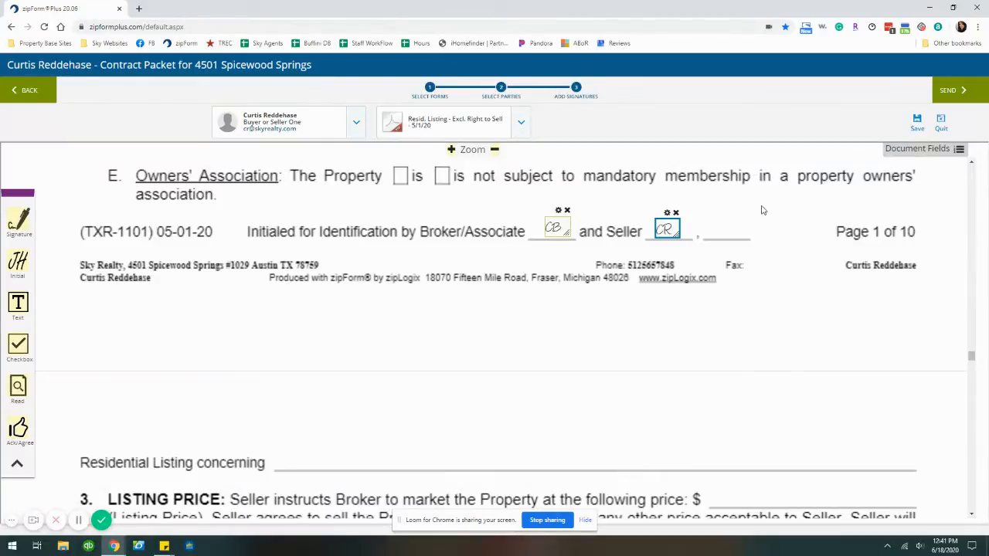
{"action": "scroll", "coordinate": [736, 210], "scroll_direction": "down", "scroll_amount": 15}
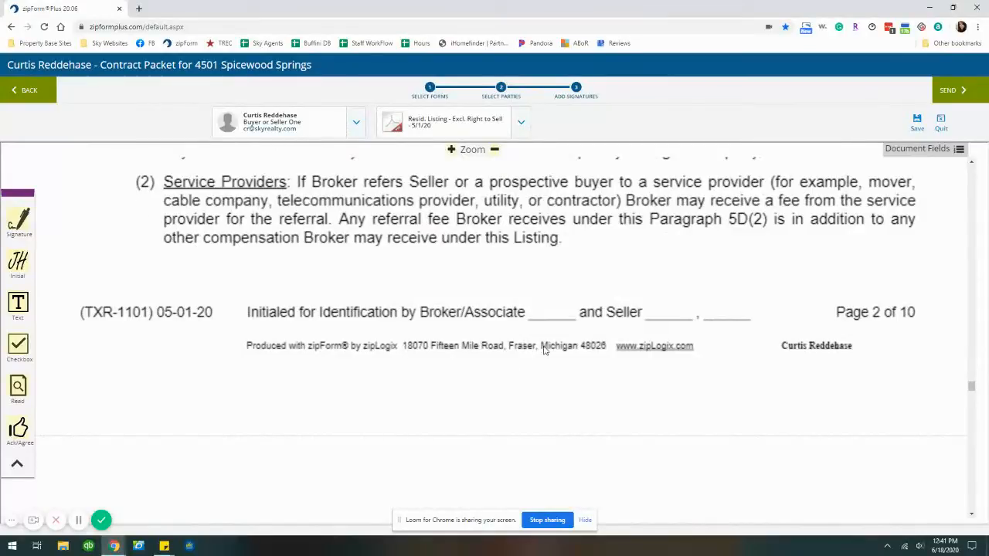
{"action": "scroll", "coordinate": [438, 214], "scroll_direction": "up", "scroll_amount": 15}
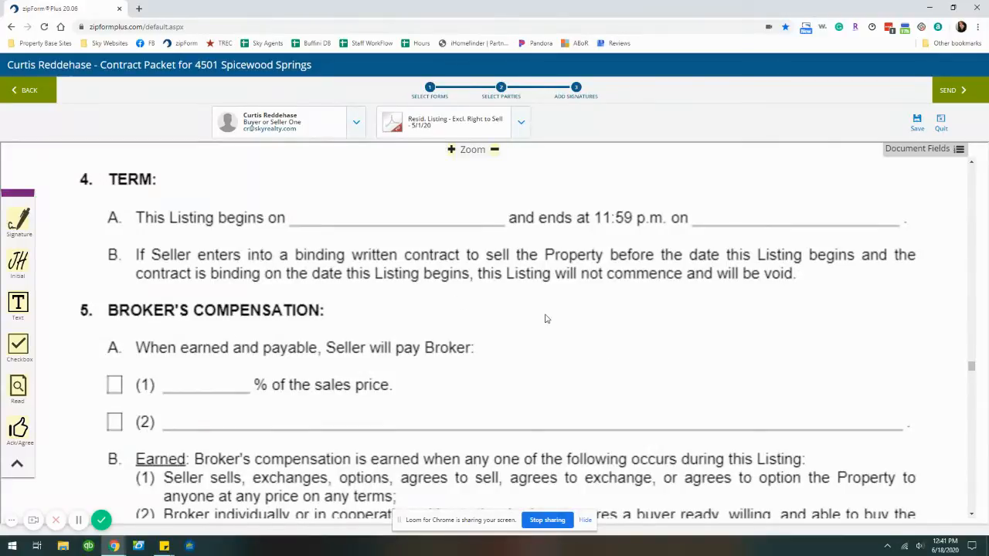
{"action": "scroll", "coordinate": [543, 318], "scroll_direction": "down", "scroll_amount": 15}
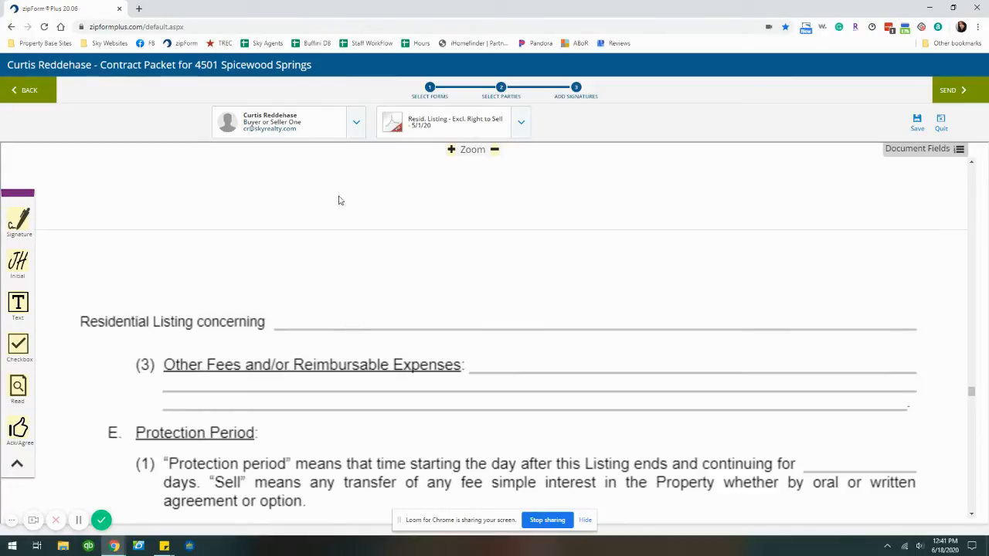
{"action": "left_click", "coordinate": [356, 131]}
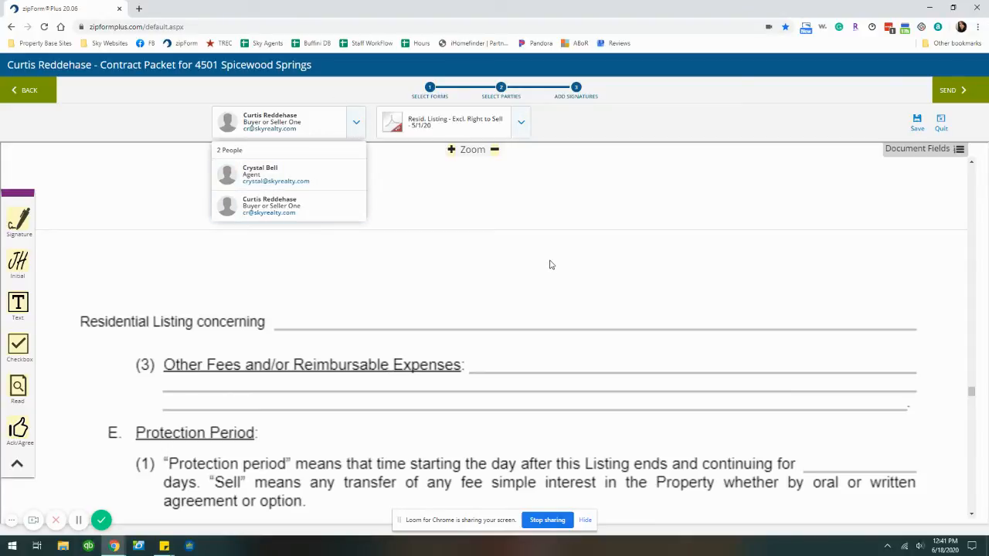
{"action": "left_click", "coordinate": [362, 124]}
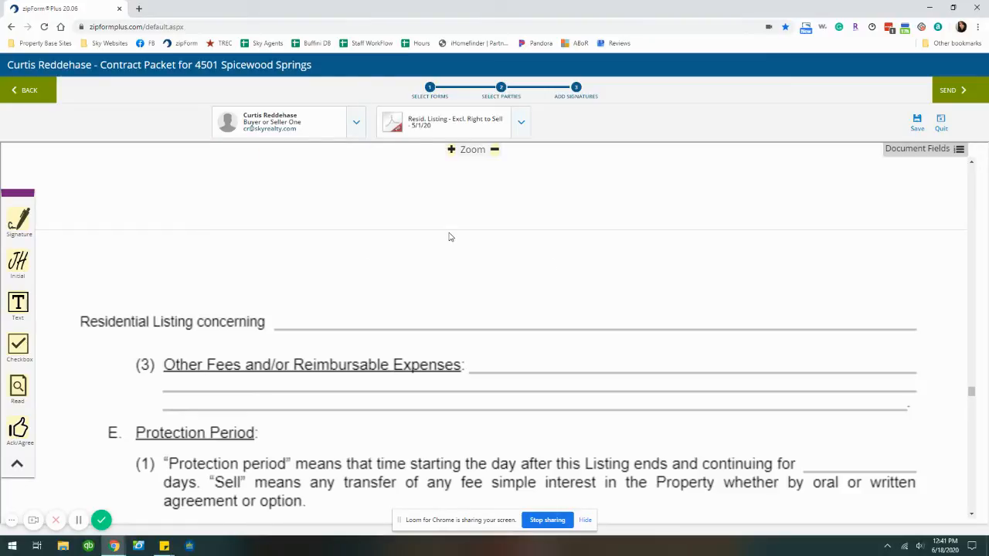
{"action": "scroll", "coordinate": [618, 258], "scroll_direction": "down", "scroll_amount": 15}
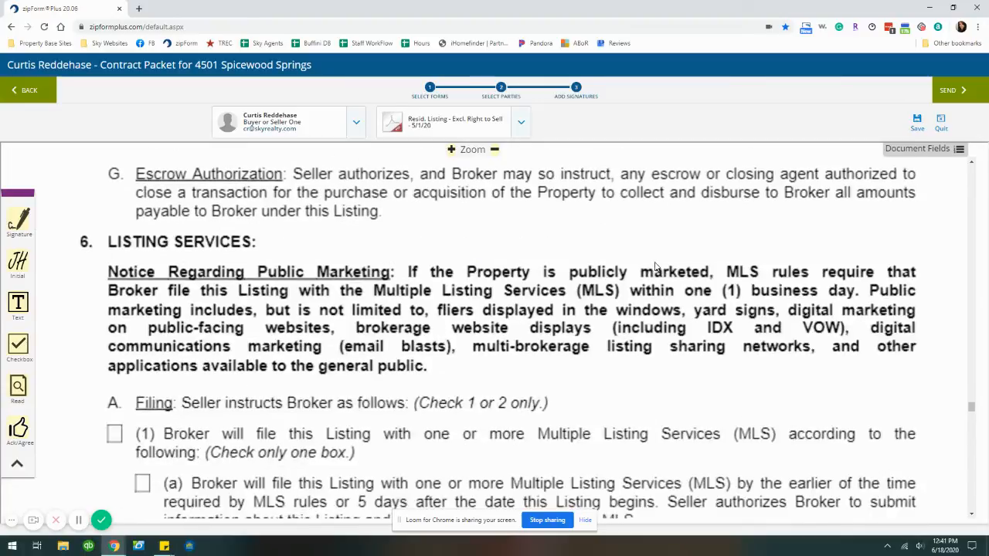
Save the transaction, try sending for e-signature, and dismiss the missing-signing-task error
{"action": "left_click", "coordinate": [917, 122]}
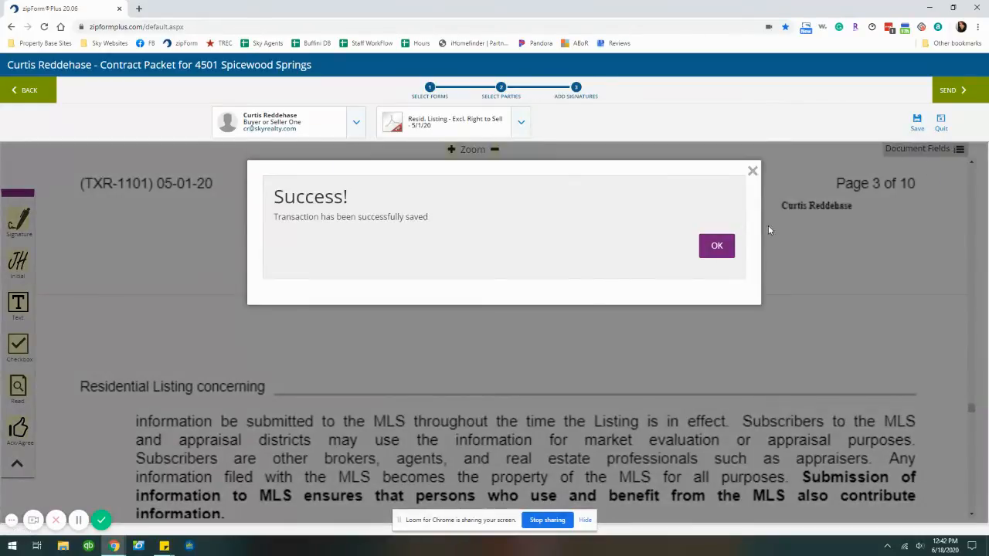
{"action": "left_click", "coordinate": [717, 246]}
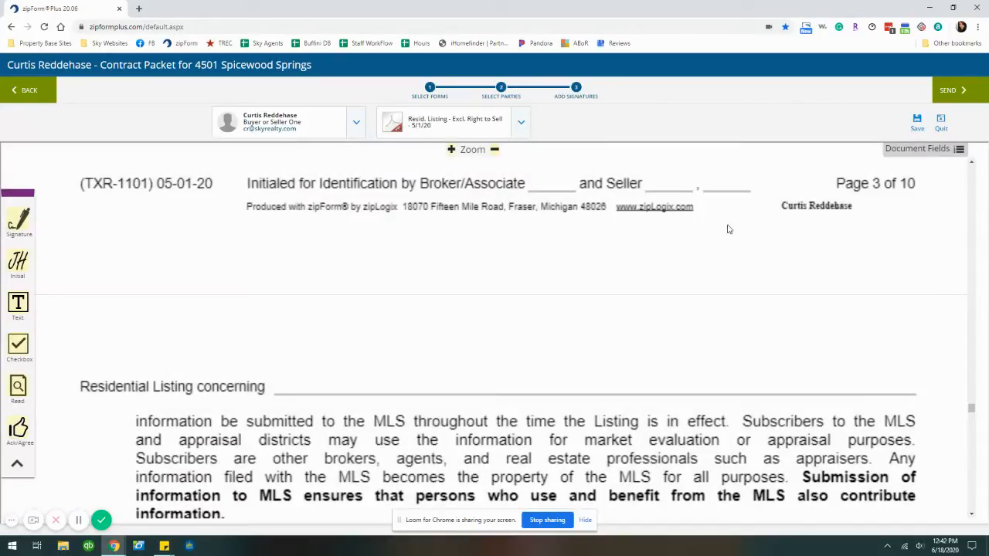
{"action": "left_click", "coordinate": [948, 91]}
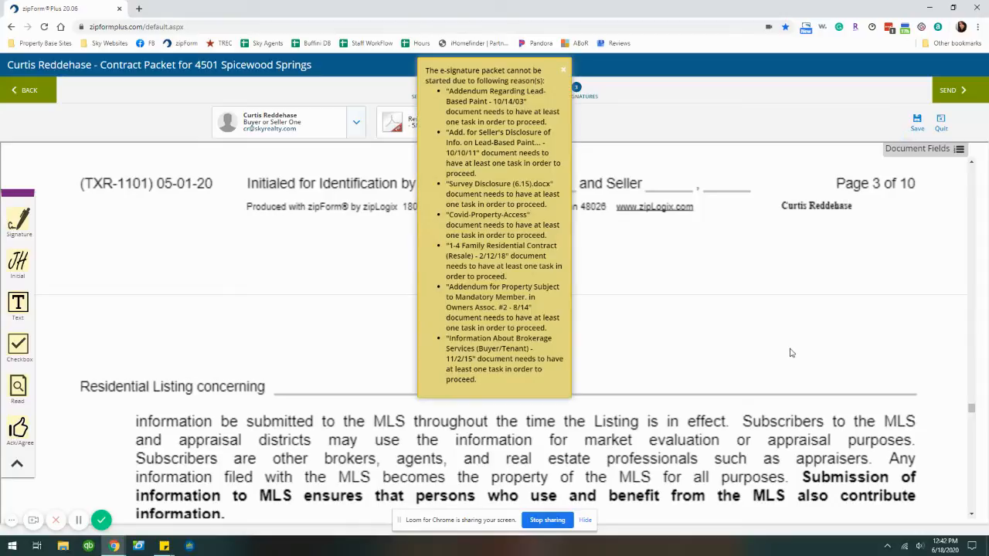
{"action": "left_click", "coordinate": [565, 72]}
{"action": "scroll", "coordinate": [610, 251], "scroll_direction": "down", "scroll_amount": 15}
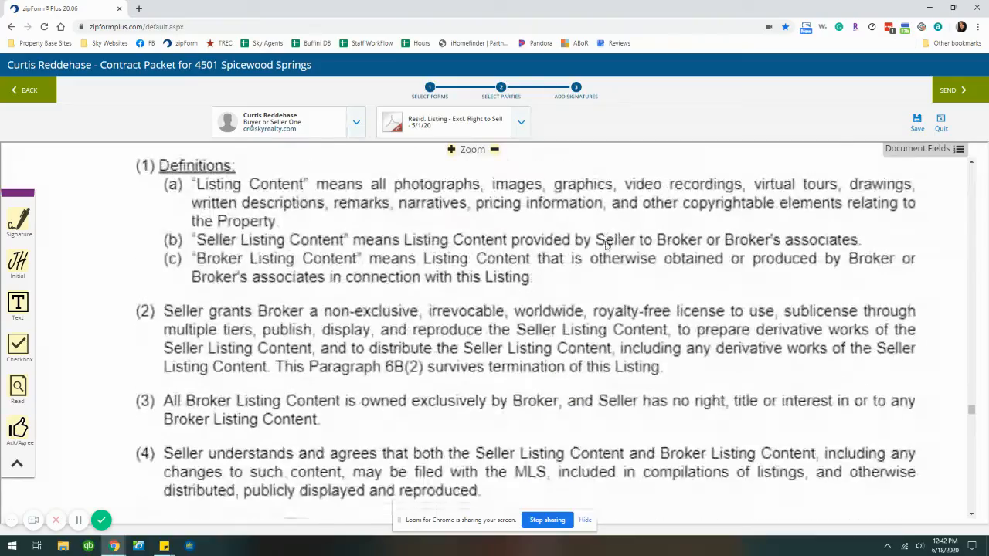
{"action": "scroll", "coordinate": [609, 253], "scroll_direction": "down", "scroll_amount": 6}
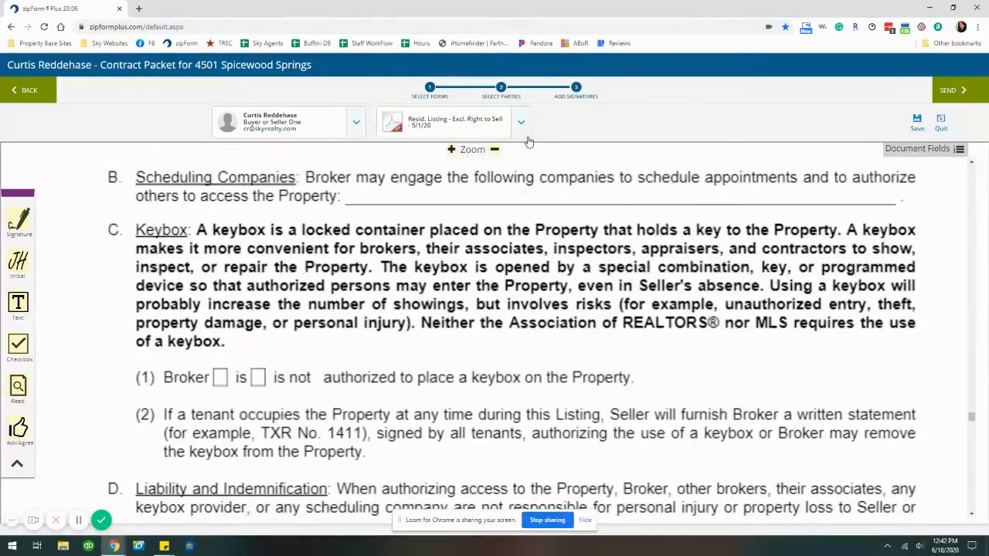
Review the General Info notice form, then return to the residential listing agreement
{"action": "left_click", "coordinate": [524, 129]}
{"action": "left_click", "coordinate": [469, 190]}
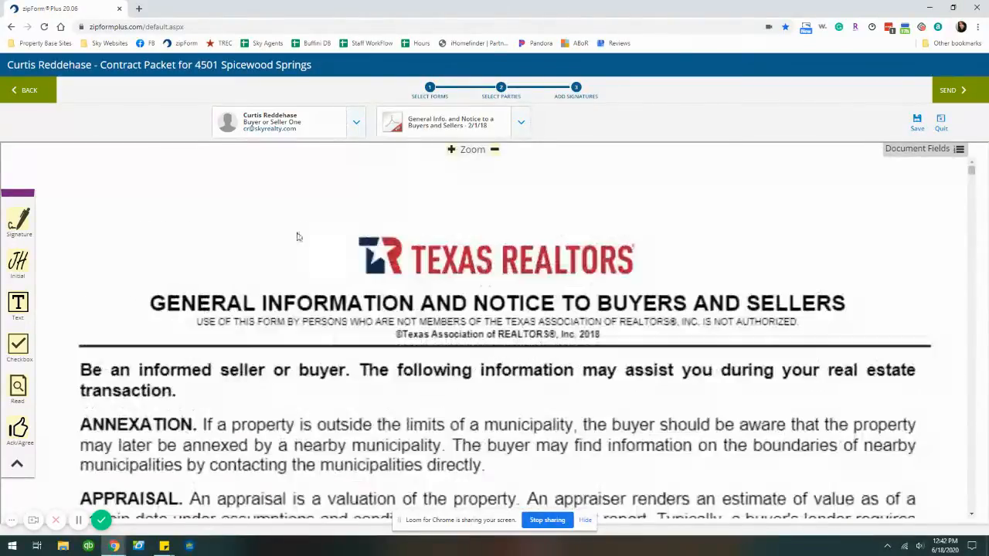
{"action": "scroll", "coordinate": [478, 296], "scroll_direction": "down", "scroll_amount": 5}
{"action": "scroll", "coordinate": [521, 305], "scroll_direction": "down", "scroll_amount": 8}
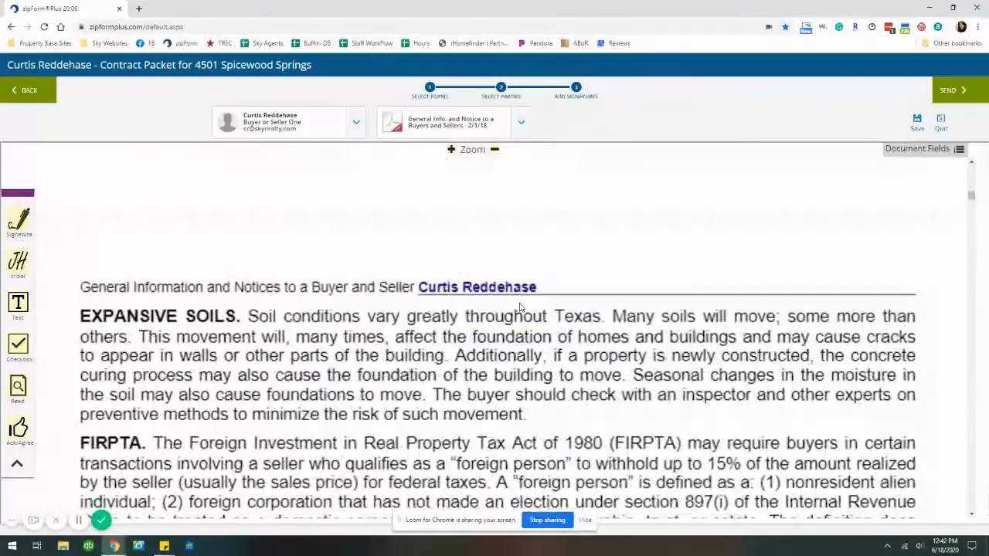
{"action": "scroll", "coordinate": [521, 305], "scroll_direction": "down", "scroll_amount": 4}
{"action": "scroll", "coordinate": [521, 305], "scroll_direction": "down", "scroll_amount": 15}
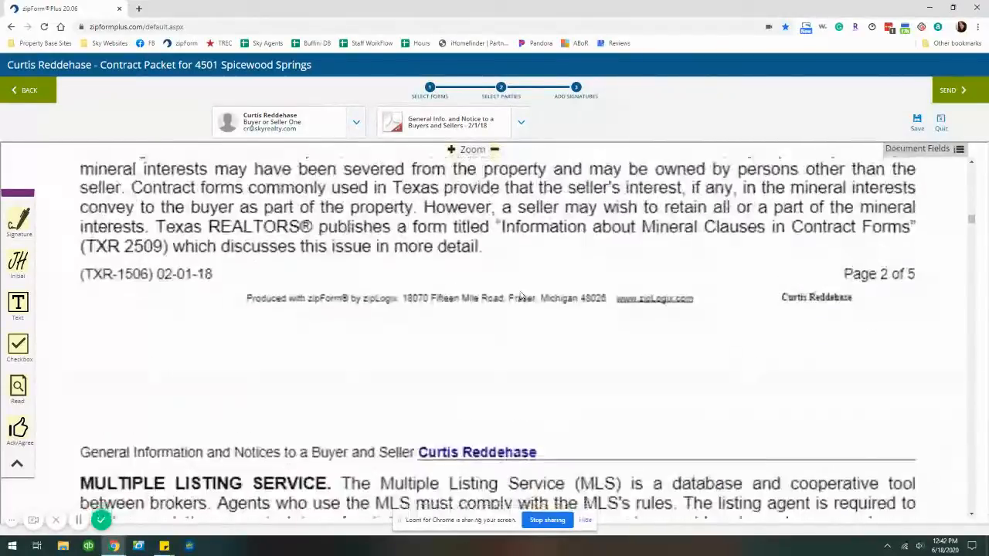
{"action": "scroll", "coordinate": [520, 279], "scroll_direction": "down", "scroll_amount": 15}
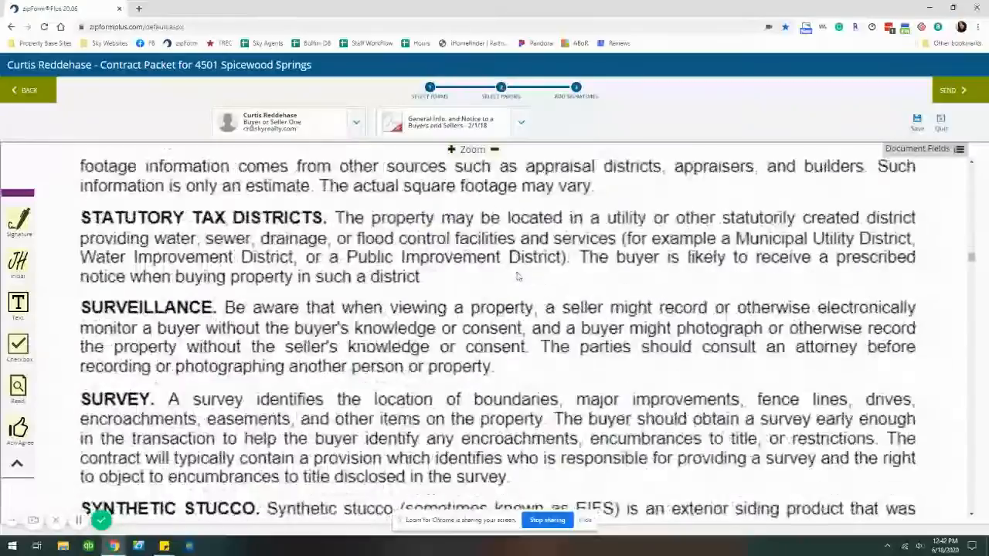
{"action": "scroll", "coordinate": [516, 261], "scroll_direction": "down", "scroll_amount": 15}
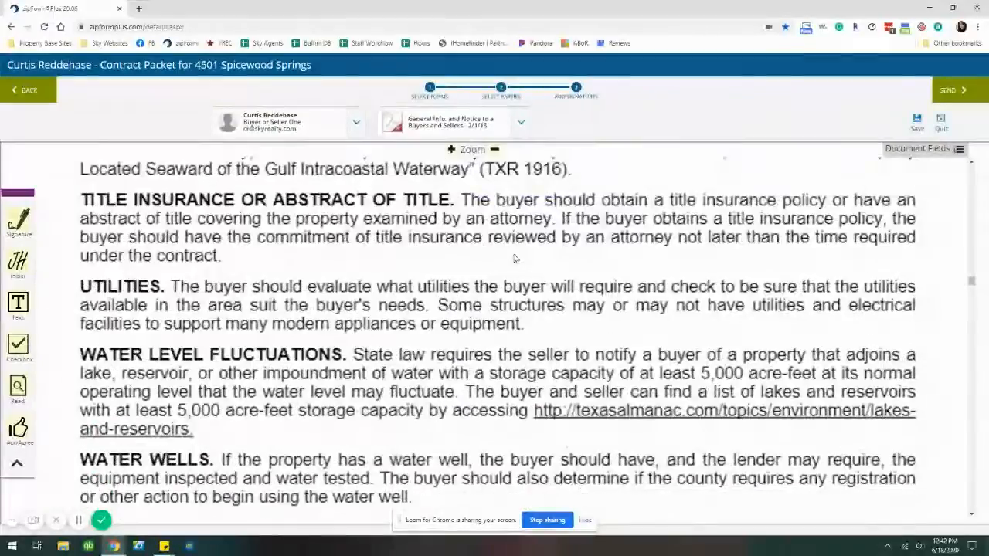
{"action": "scroll", "coordinate": [515, 264], "scroll_direction": "down", "scroll_amount": 2}
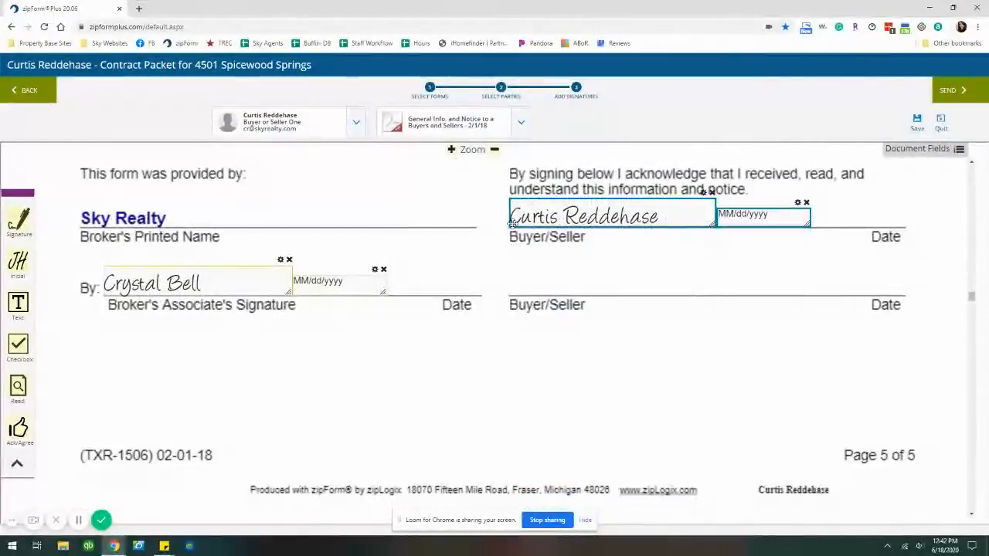
{"action": "left_click", "coordinate": [515, 121]}
{"action": "left_click", "coordinate": [455, 206]}
{"action": "scroll", "coordinate": [526, 217], "scroll_direction": "down", "scroll_amount": 4}
On the Addendum Regarding Lead-Based Paint, place initials for the buyer/seller and the agent
{"action": "left_click", "coordinate": [522, 122]}
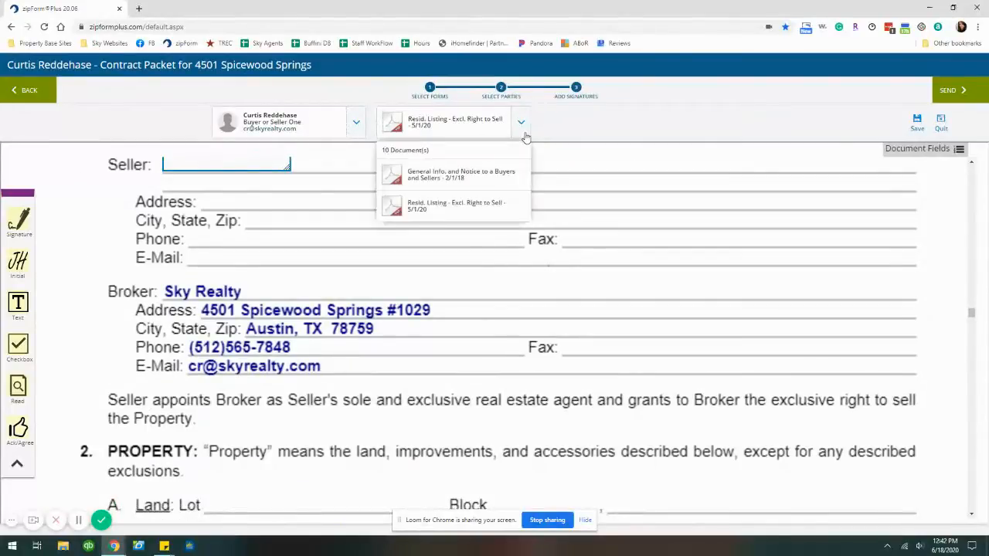
{"action": "left_click", "coordinate": [456, 240]}
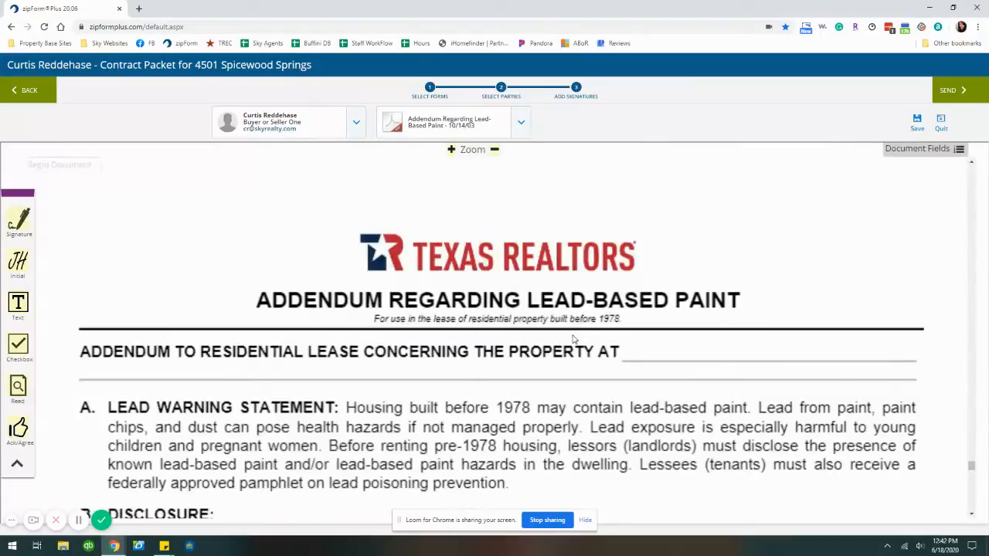
{"action": "left_click_drag", "start_coordinate": [17, 262], "coordinate": [253, 377]}
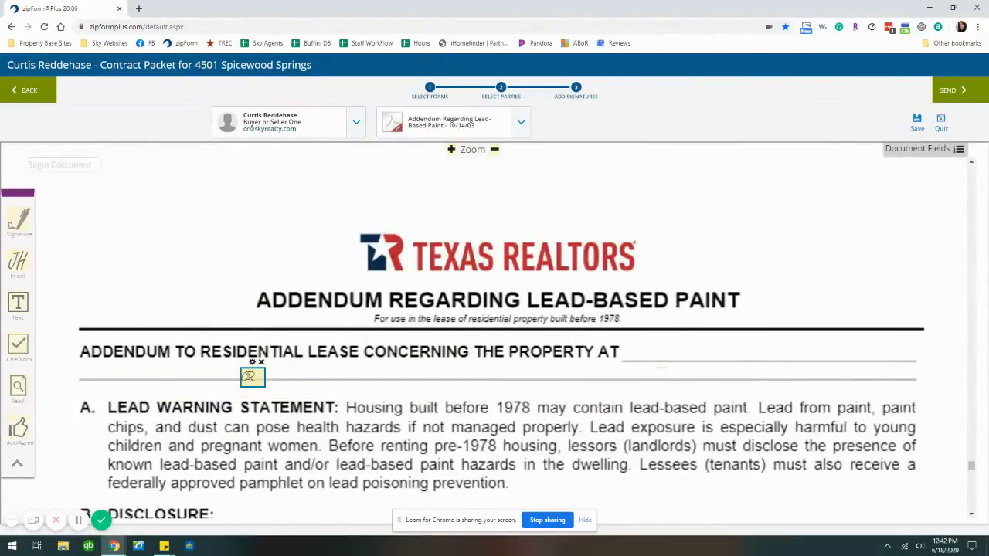
{"action": "left_click", "coordinate": [356, 122]}
{"action": "left_click", "coordinate": [276, 178]}
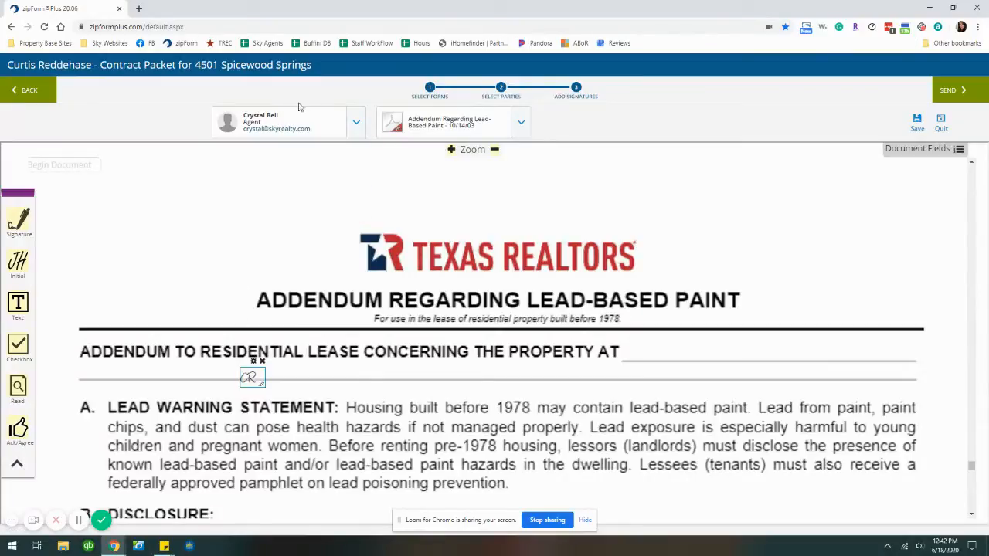
{"action": "left_click_drag", "start_coordinate": [18, 262], "coordinate": [136, 376]}
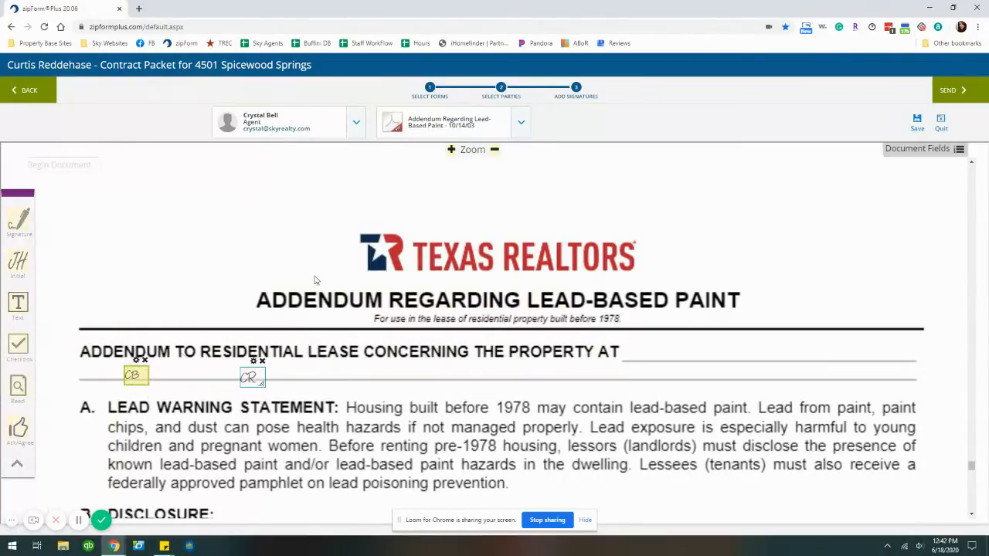
On the seller's lead-based paint disclosure addendum, place a buyer/seller signature on the property line
{"action": "left_click", "coordinate": [523, 120]}
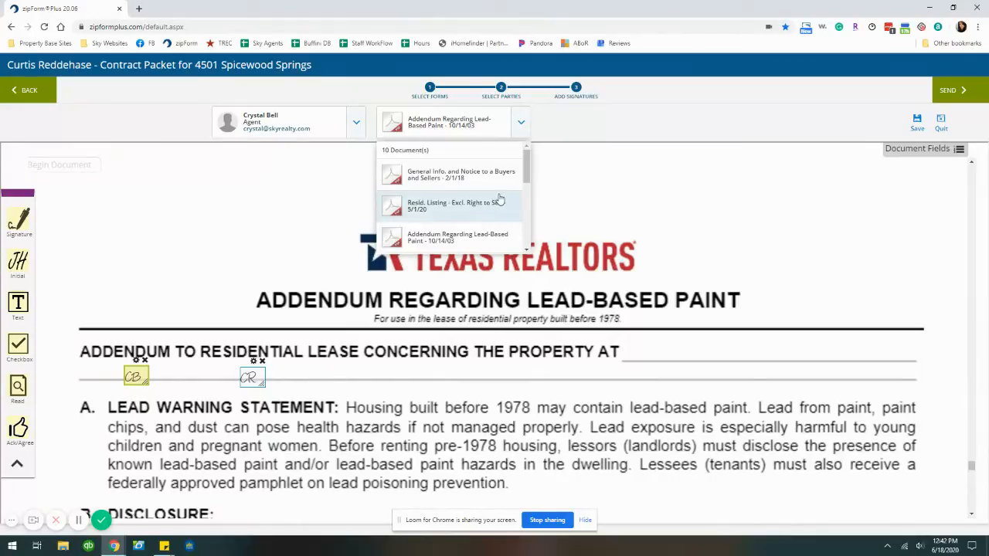
{"action": "scroll", "coordinate": [500, 199], "scroll_direction": "down", "scroll_amount": 2}
{"action": "left_click", "coordinate": [479, 223]}
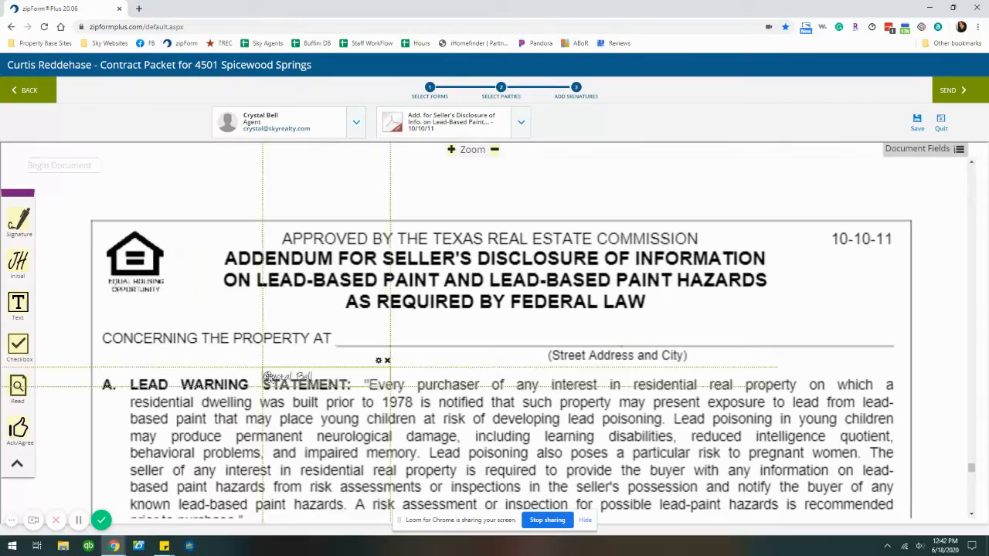
{"action": "left_click", "coordinate": [354, 124]}
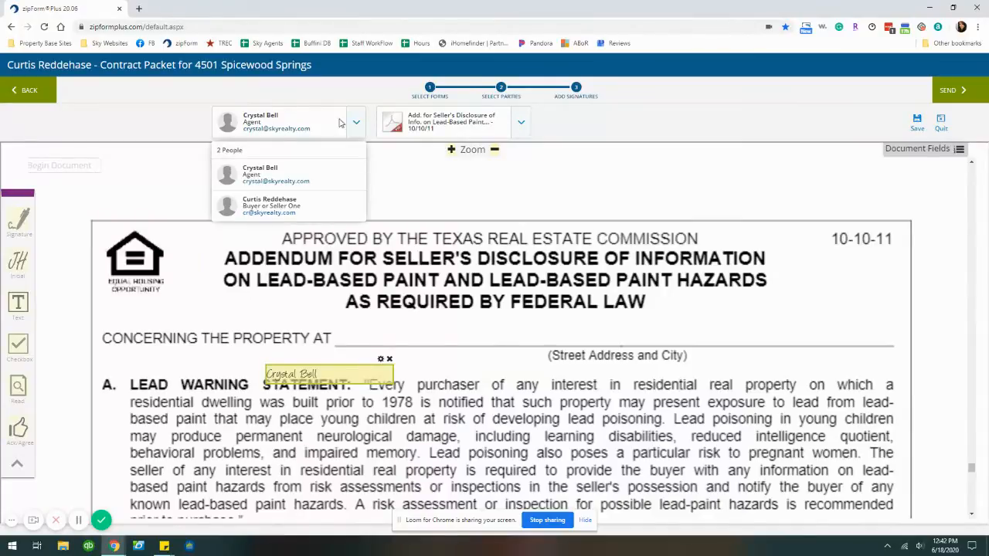
{"action": "left_click", "coordinate": [257, 205]}
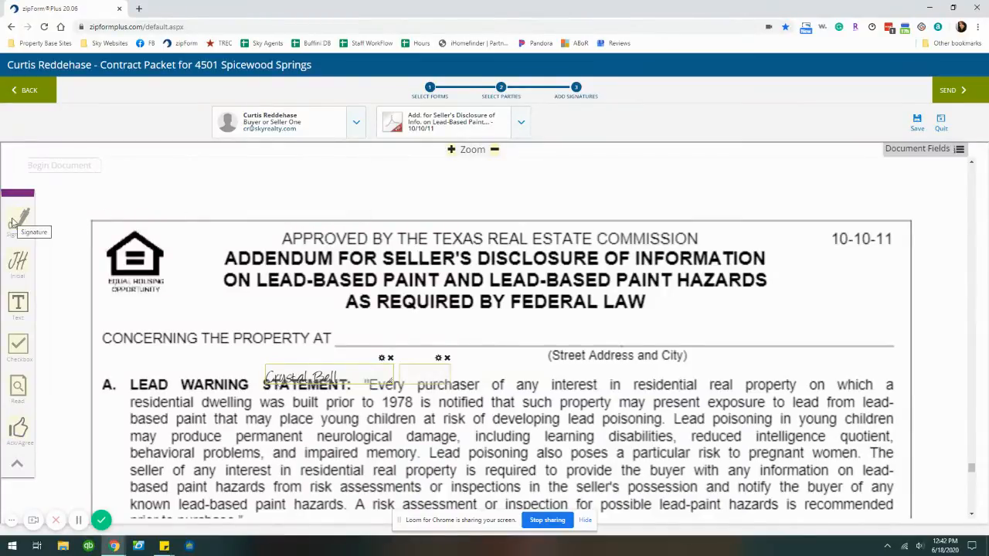
{"action": "mouse_move", "coordinate": [18, 220]}
{"action": "left_mouse_down"}
{"action": "mouse_move", "coordinate": [194, 147]}
{"action": "mouse_move", "coordinate": [348, 331]}
{"action": "left_mouse_up"}
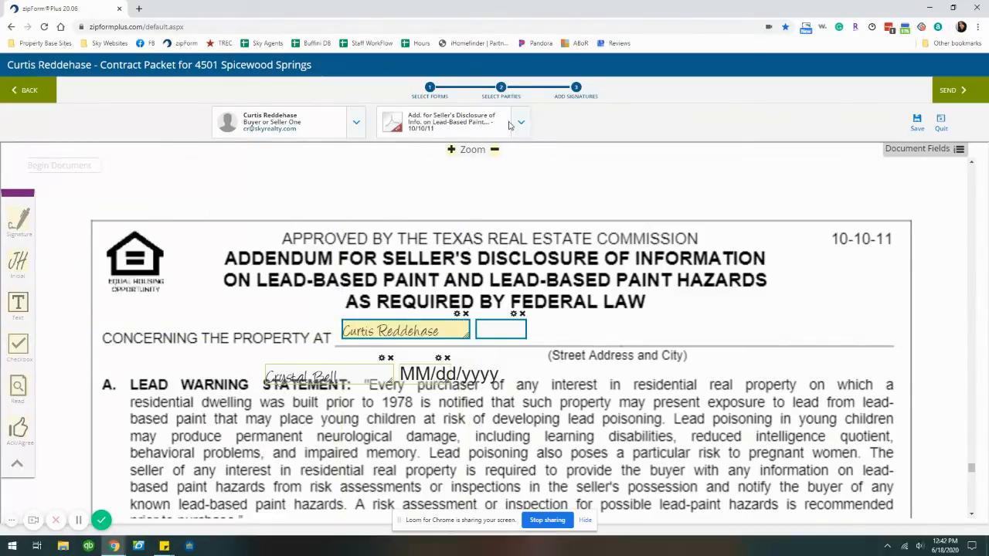
Open the Wire Fraud Warning form
{"action": "left_click", "coordinate": [520, 122]}
{"action": "scroll", "coordinate": [466, 211], "scroll_direction": "down", "scroll_amount": 3}
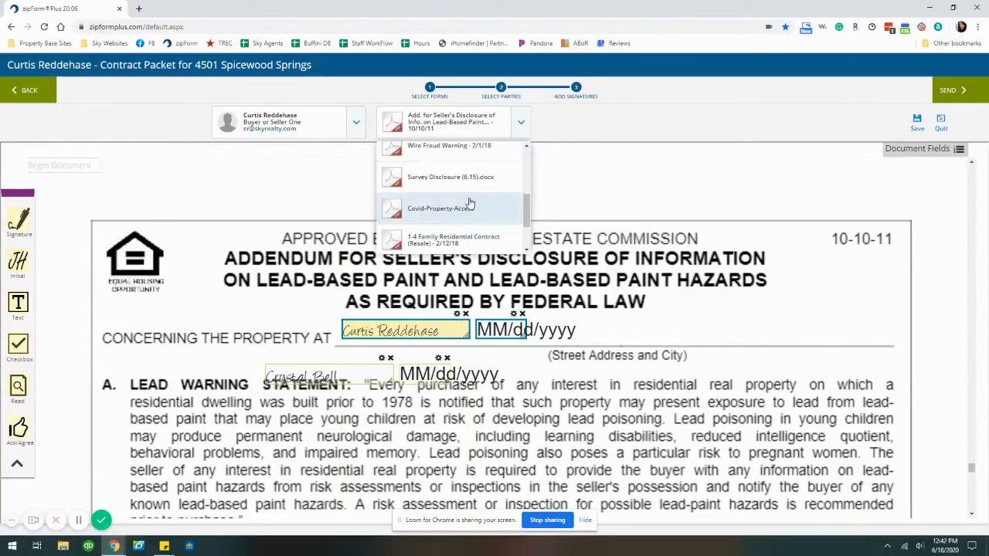
{"action": "left_click", "coordinate": [475, 145]}
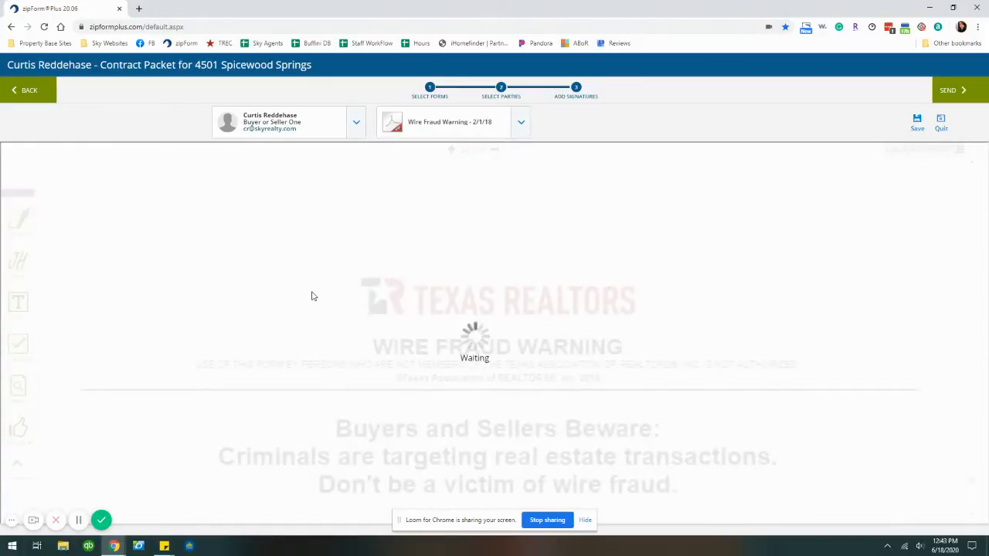
Add buyer/seller initials to the Wire Fraud Warning, then view the Survey Disclosure (6.15) document
{"action": "left_click_drag", "start_coordinate": [18, 261], "coordinate": [133, 316]}
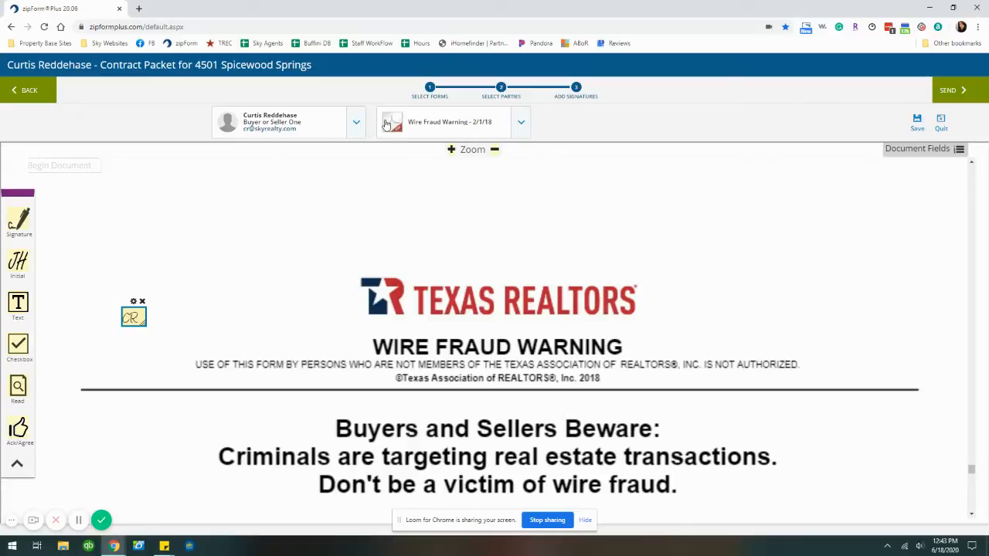
{"action": "left_click", "coordinate": [357, 124]}
{"action": "left_click", "coordinate": [517, 126]}
{"action": "left_click", "coordinate": [484, 189]}
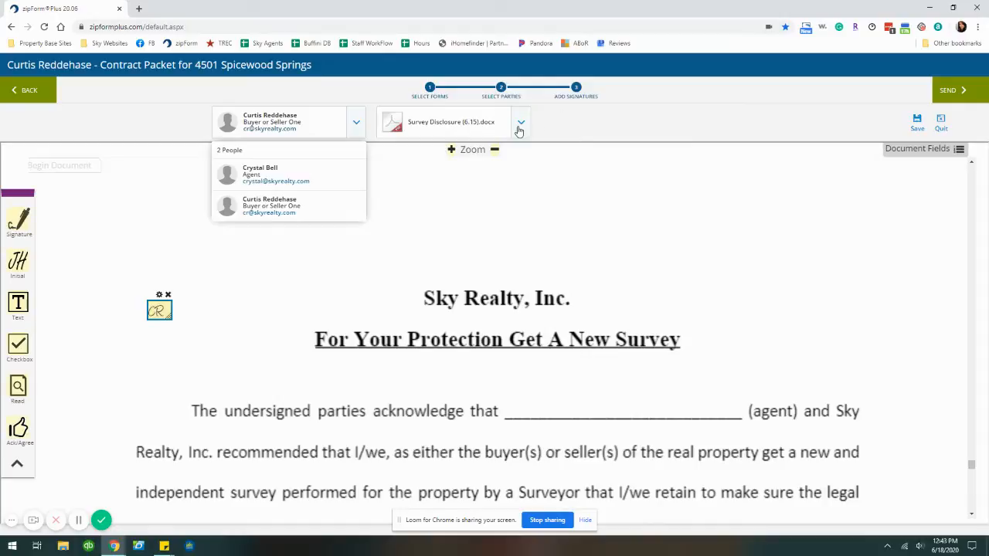
Look through Covid-Property-Access, the 1-4 Family Residential Contract and the owners' association addendum
{"action": "left_click", "coordinate": [520, 122]}
{"action": "left_click", "coordinate": [456, 215]}
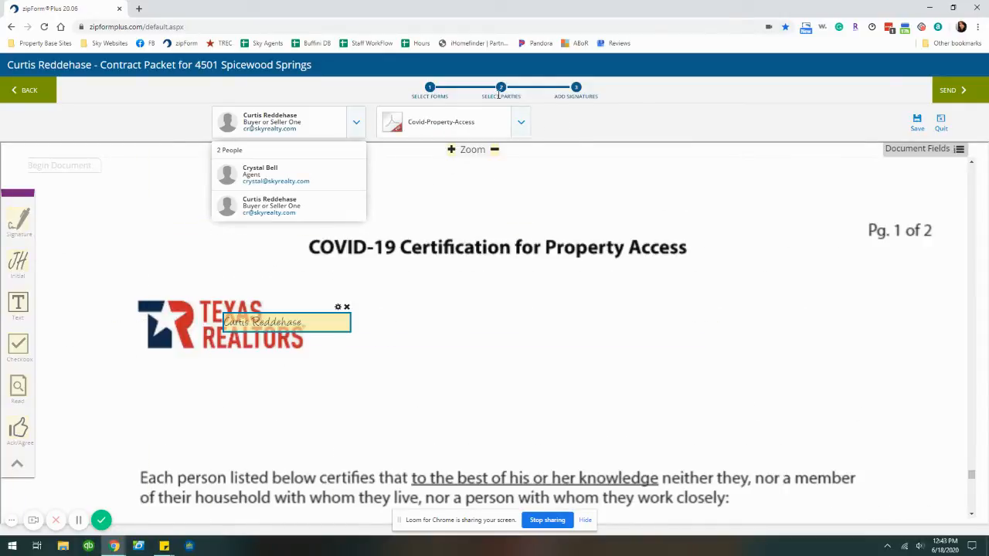
{"action": "left_click", "coordinate": [522, 122]}
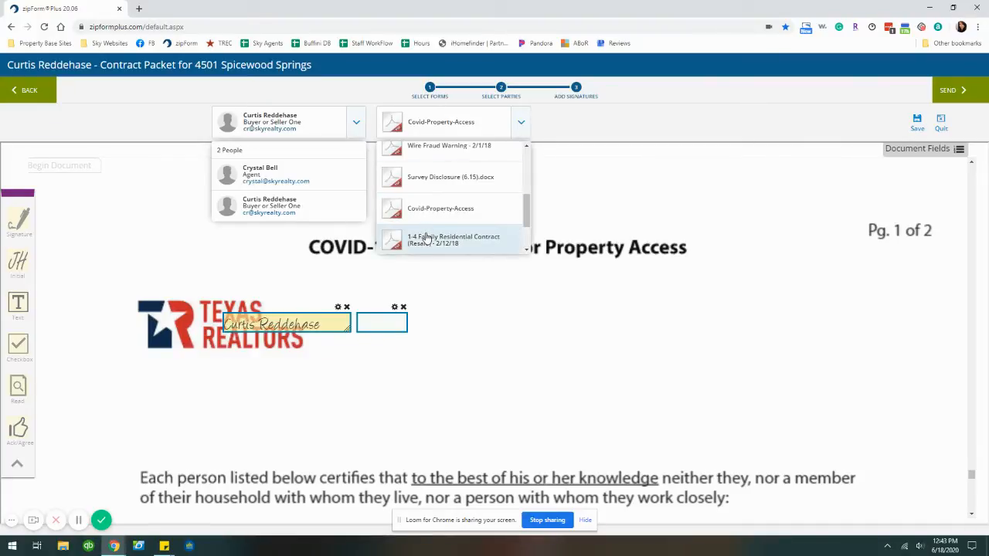
{"action": "left_click", "coordinate": [427, 239]}
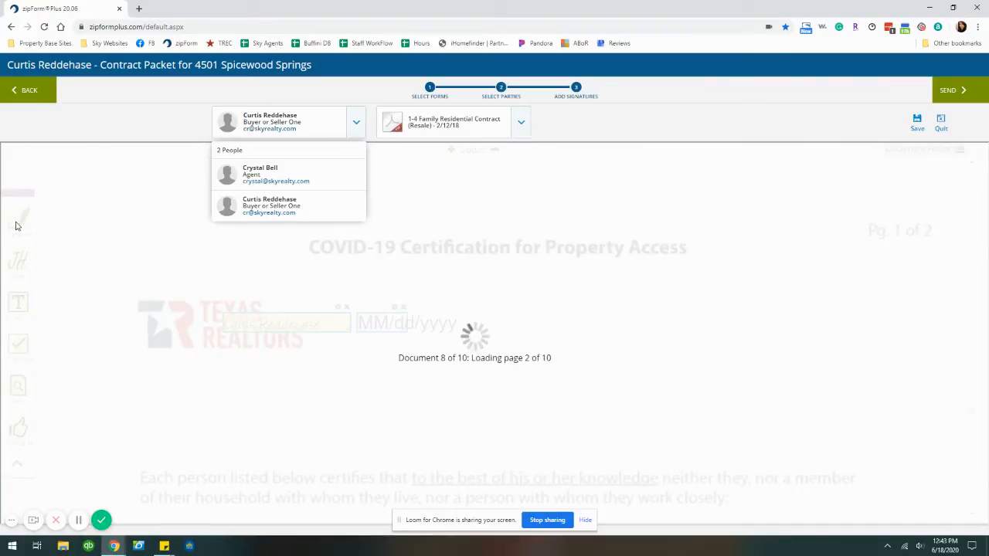
{"action": "left_click", "coordinate": [522, 124]}
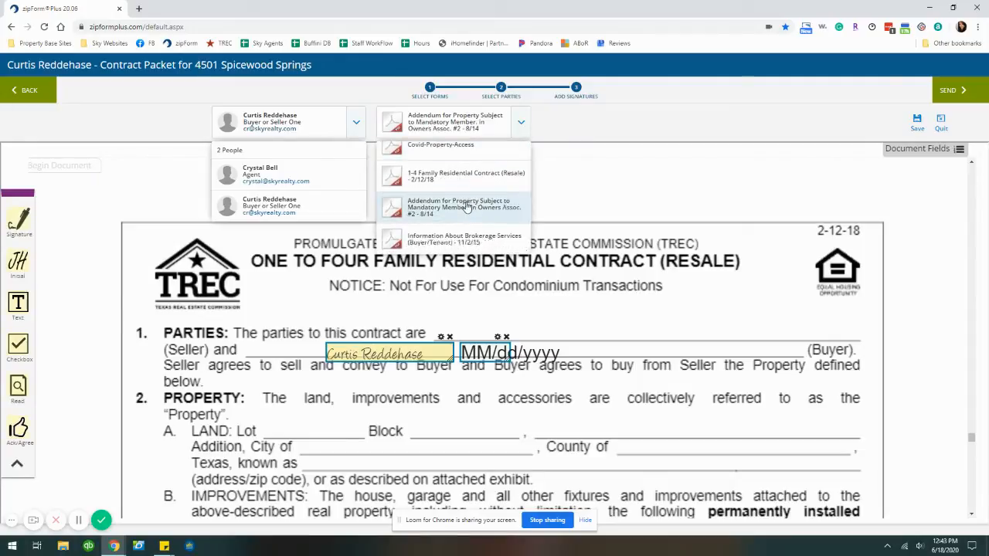
{"action": "left_click", "coordinate": [455, 210]}
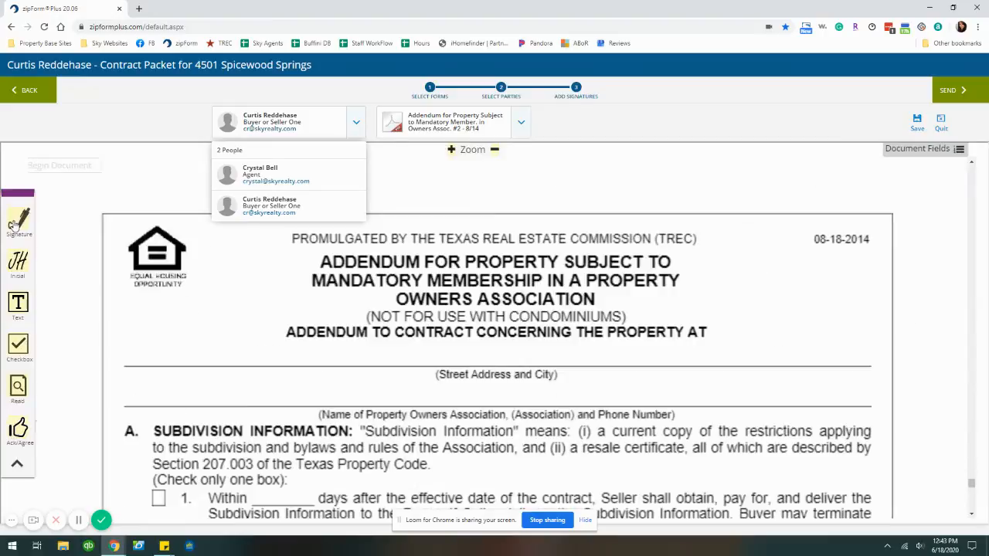
Place the buyer's initials near LICENSE HOLDERS on Information About Brokerage Services, then send
{"action": "left_click", "coordinate": [520, 123]}
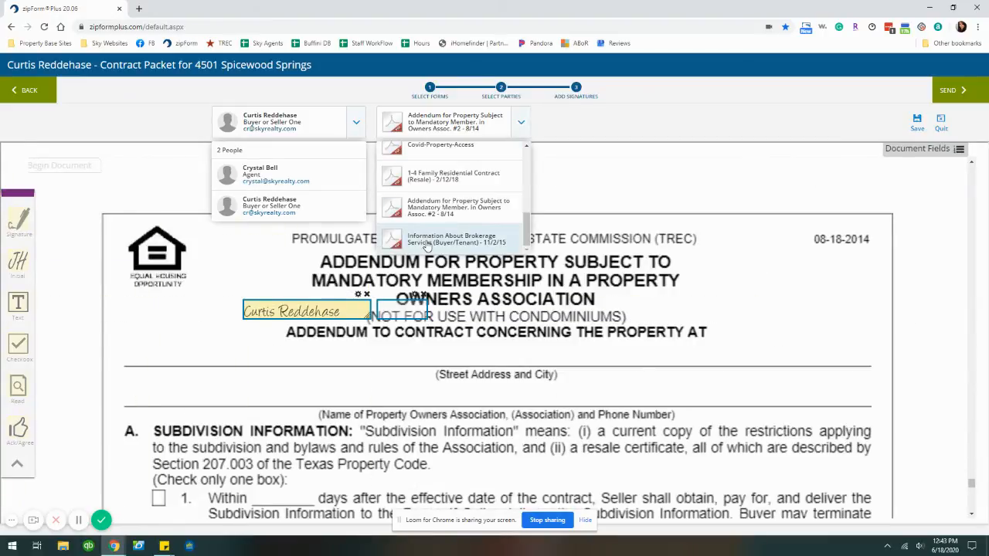
{"action": "left_click", "coordinate": [439, 237]}
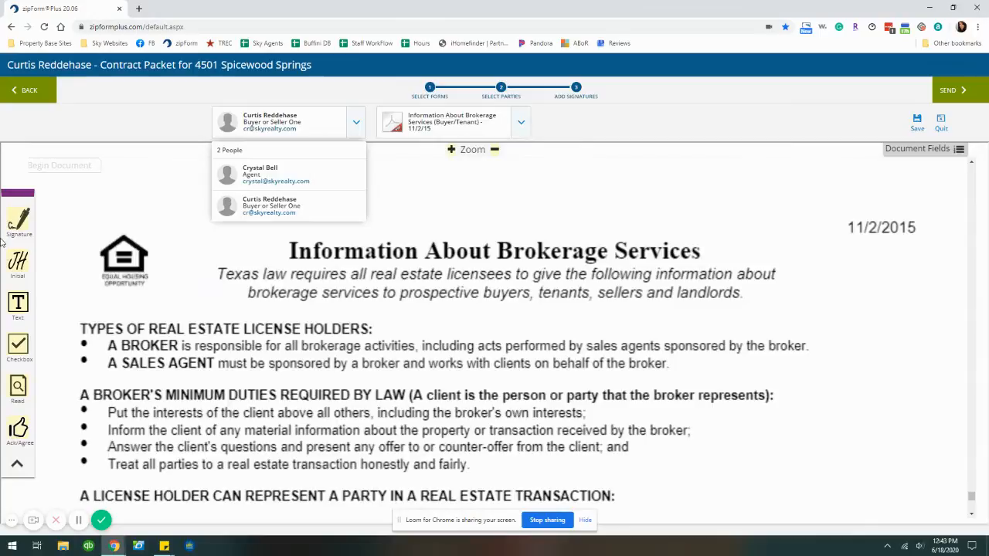
{"action": "left_click_drag", "start_coordinate": [23, 275], "coordinate": [265, 335]}
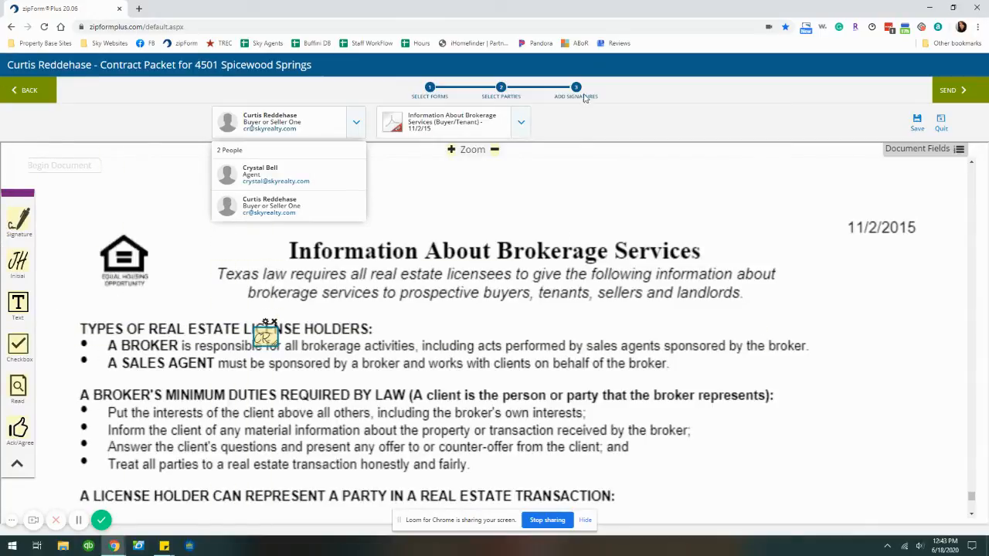
{"action": "left_click", "coordinate": [953, 97]}
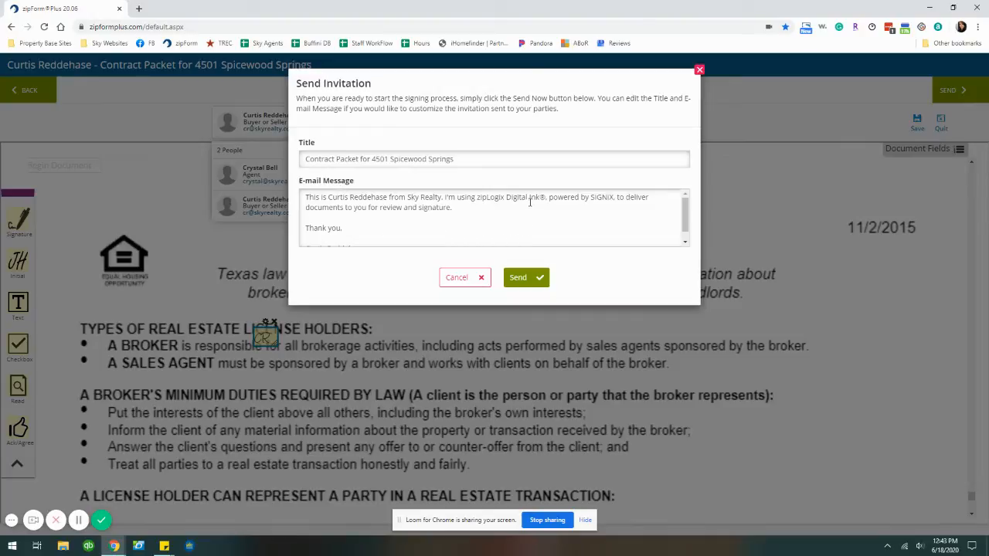
Replace the invitation e-mail message with 'Please sign the following document' and send it
{"action": "scroll", "coordinate": [516, 208], "scroll_direction": "down", "scroll_amount": 1}
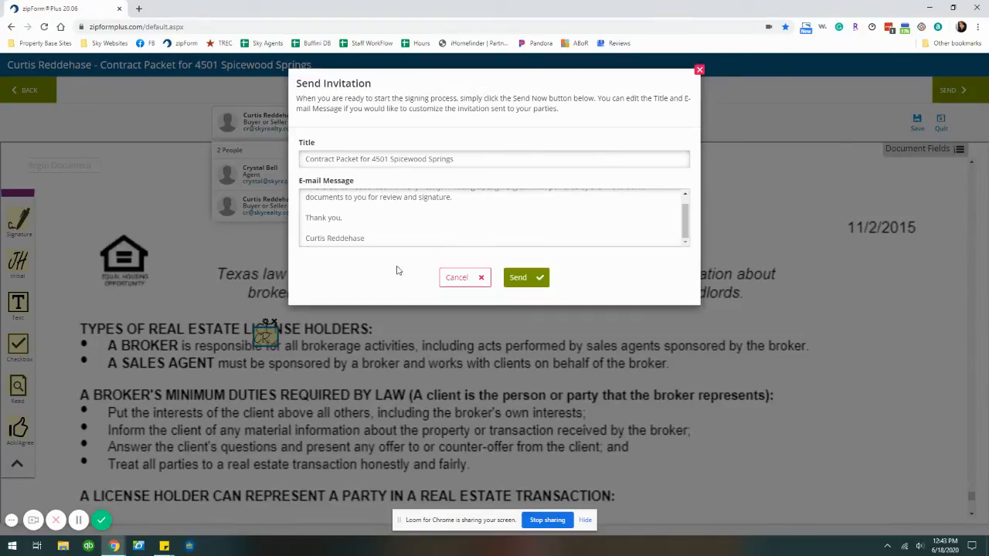
{"action": "left_click_drag", "start_coordinate": [382, 240], "coordinate": [264, 180]}
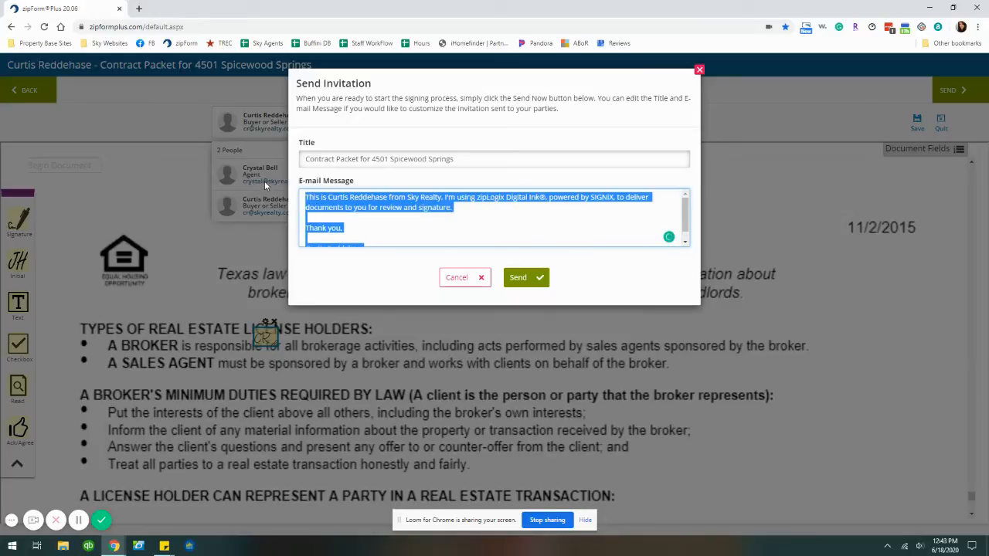
{"action": "type", "text": "Ple"}
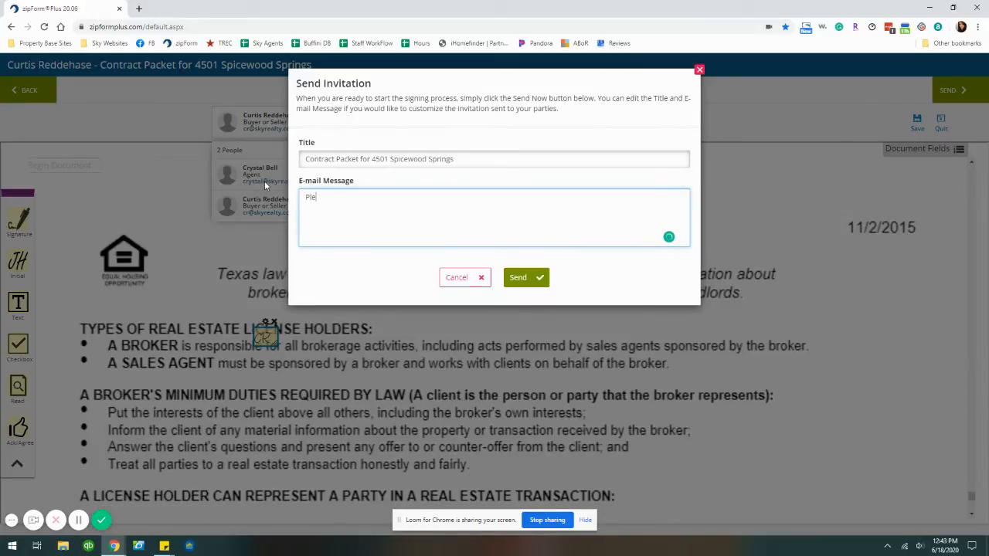
{"action": "type", "text": "ase sign the following documents....."}
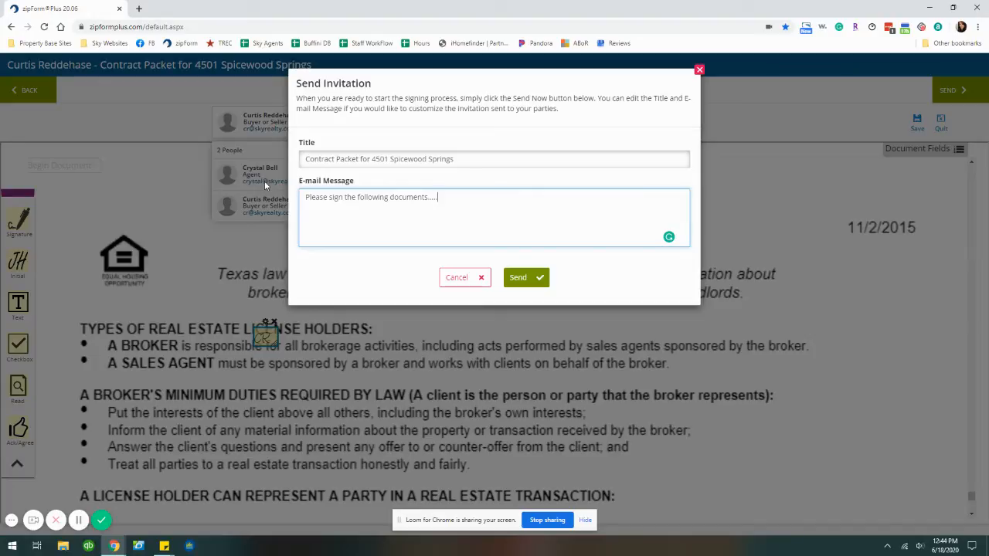
{"action": "left_click", "coordinate": [532, 277]}
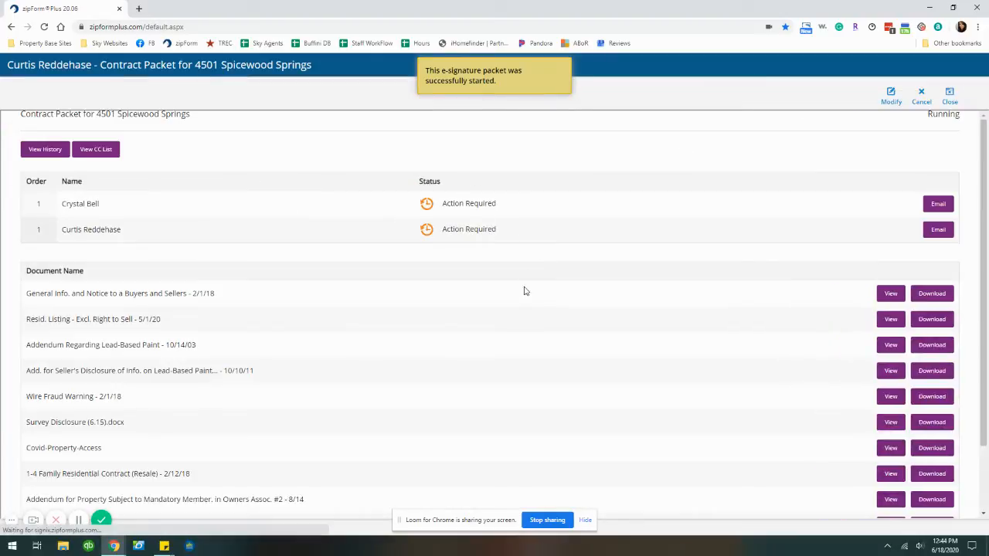
Close the status page and navigate from Transactions to the most recent transaction's E-Sign packets
{"action": "scroll", "coordinate": [771, 264], "scroll_direction": "down", "scroll_amount": 1}
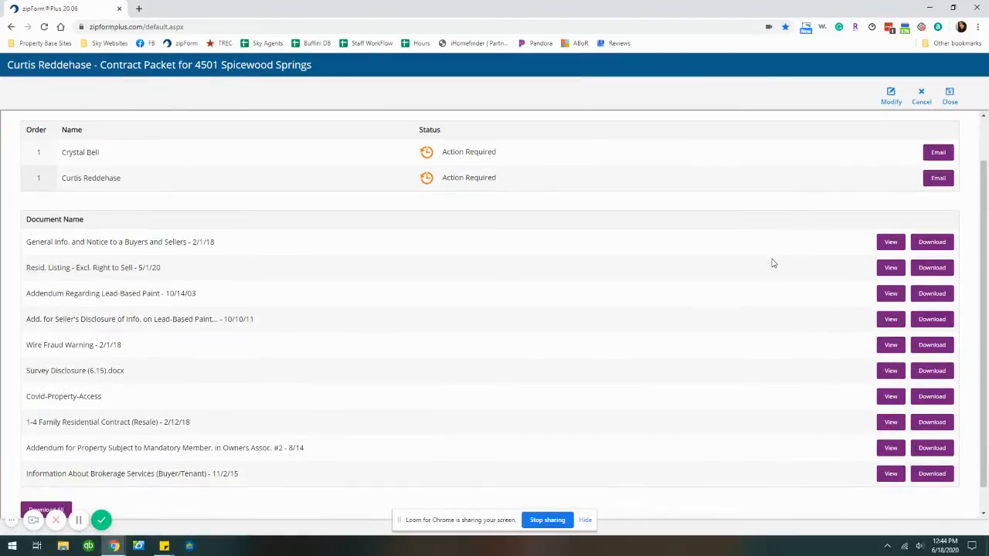
{"action": "scroll", "coordinate": [768, 264], "scroll_direction": "up", "scroll_amount": 1}
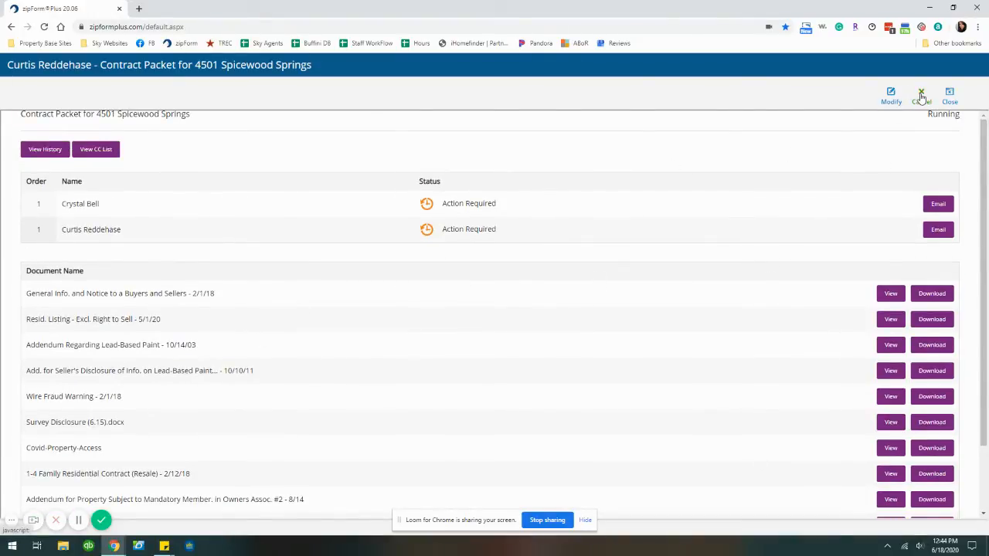
{"action": "left_click", "coordinate": [950, 101]}
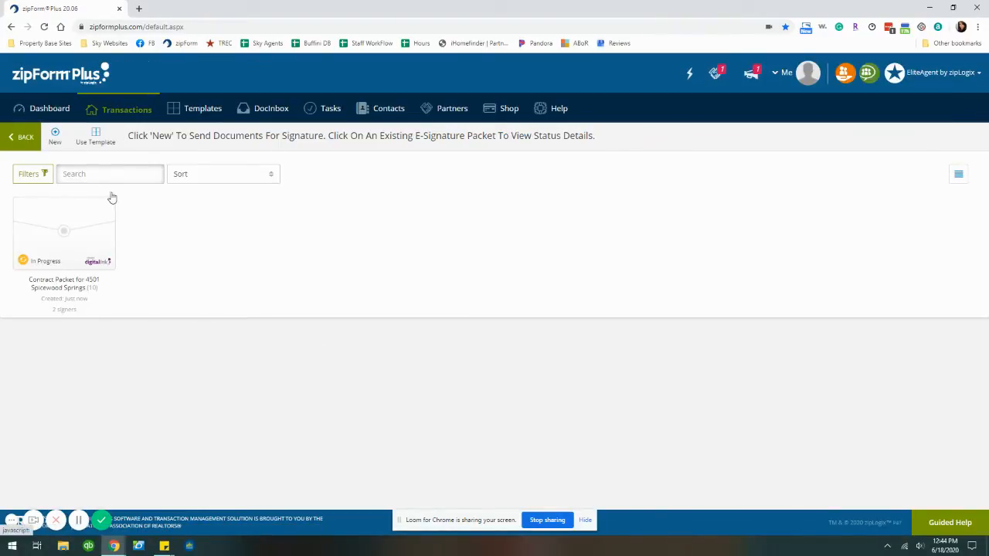
{"action": "left_click", "coordinate": [116, 115]}
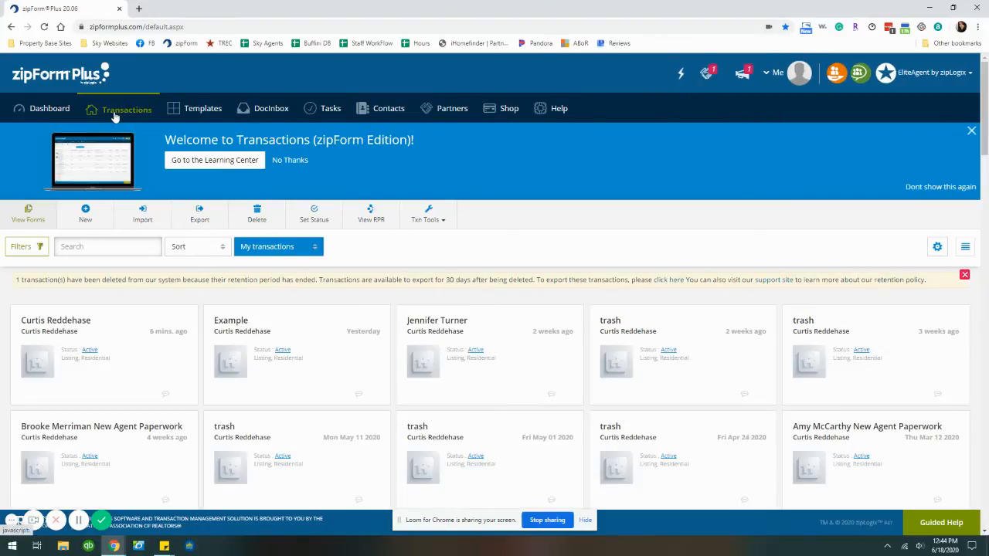
{"action": "left_click", "coordinate": [67, 320]}
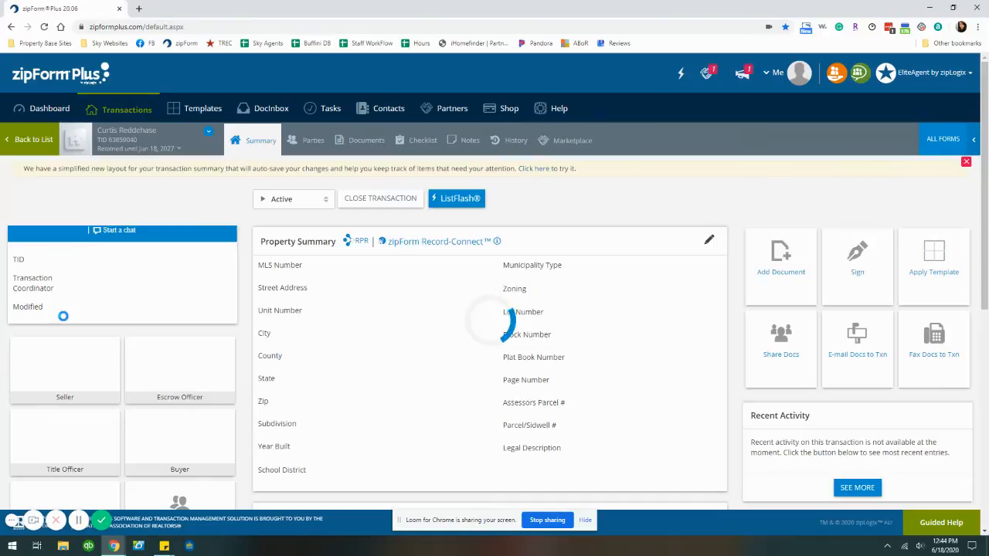
{"action": "left_click", "coordinate": [347, 141]}
{"action": "left_click", "coordinate": [26, 165]}
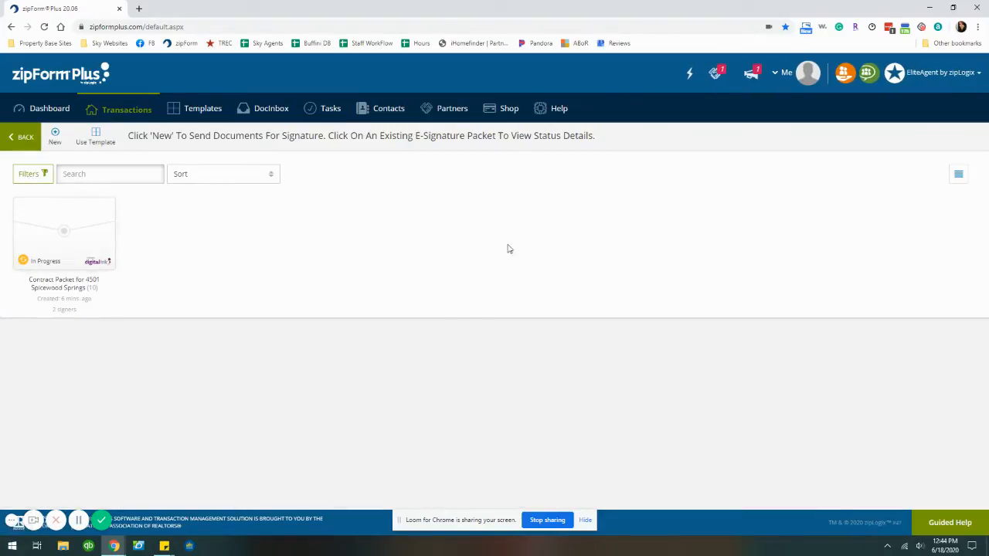
Check the contract packet's signing status, showing the agent Pending, then view its details and history
{"action": "left_click", "coordinate": [67, 245]}
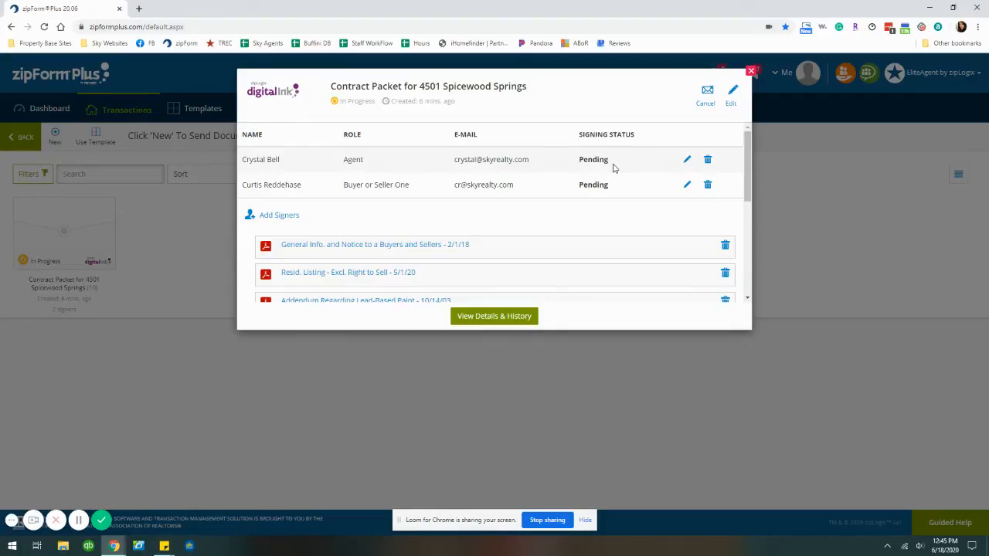
{"action": "left_click_drag", "start_coordinate": [581, 157], "coordinate": [612, 161]}
{"action": "left_click", "coordinate": [610, 171]}
{"action": "left_click", "coordinate": [486, 317]}
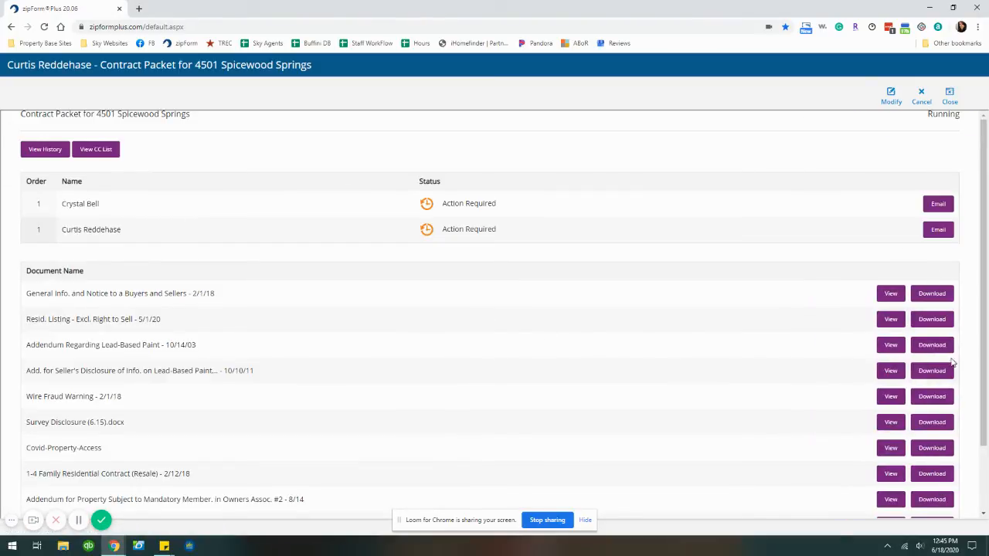
{"action": "scroll", "coordinate": [691, 338], "scroll_direction": "down", "scroll_amount": 2}
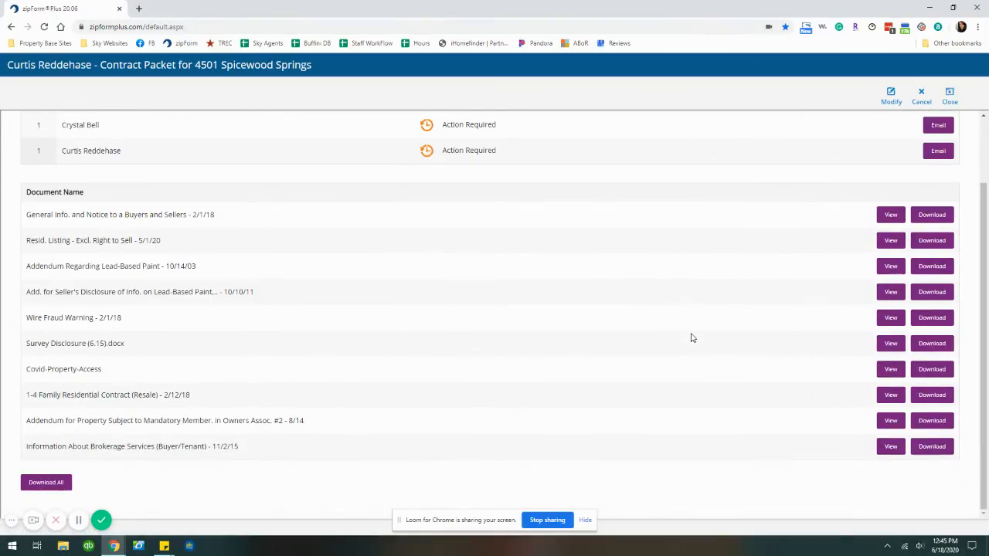
{"action": "scroll", "coordinate": [812, 293], "scroll_direction": "up", "scroll_amount": 2}
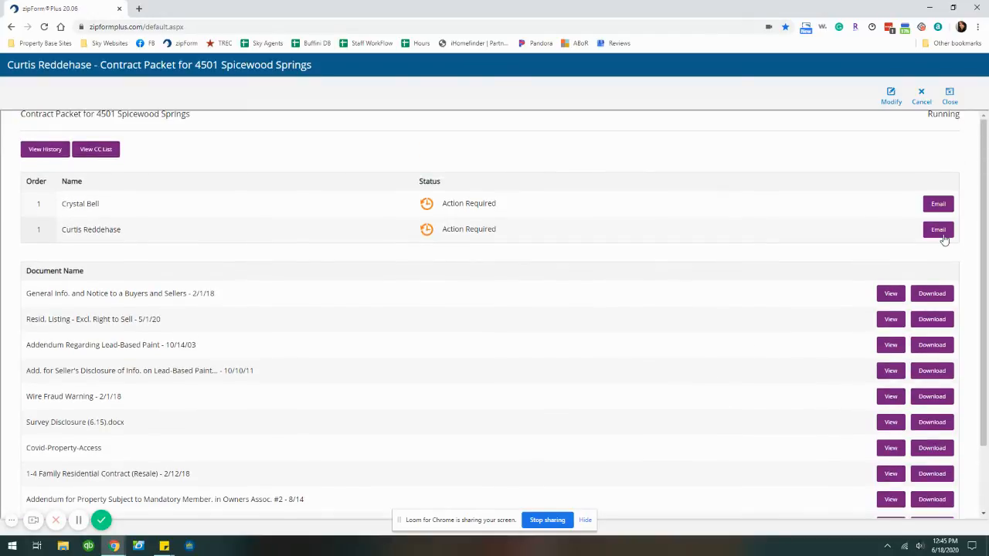
{"action": "left_click", "coordinate": [942, 234]}
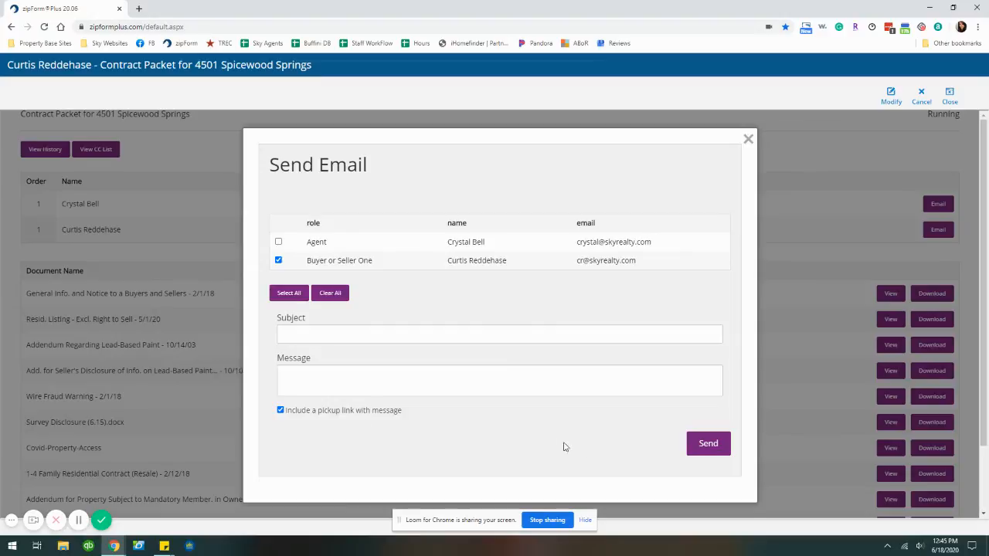
{"action": "left_click", "coordinate": [748, 139]}
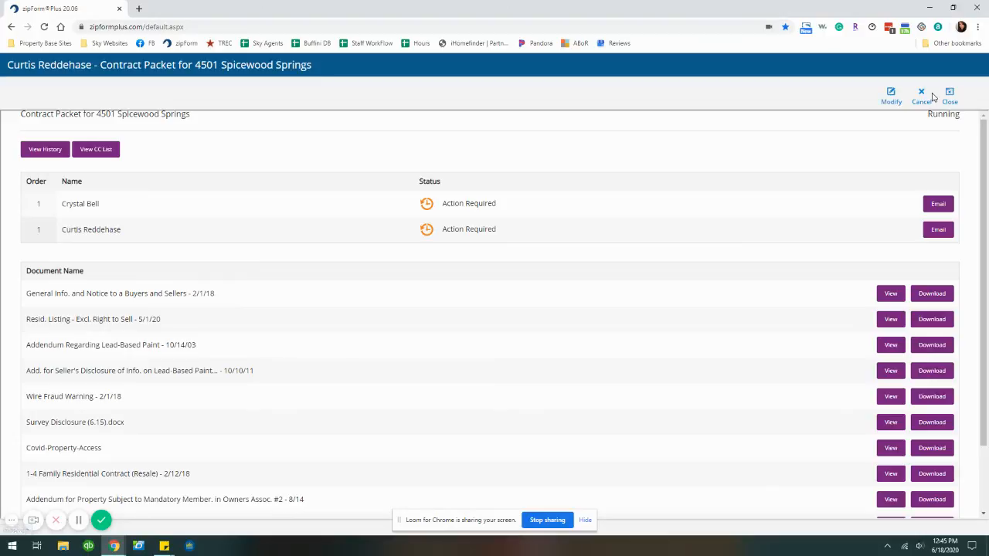
{"action": "left_click", "coordinate": [890, 99]}
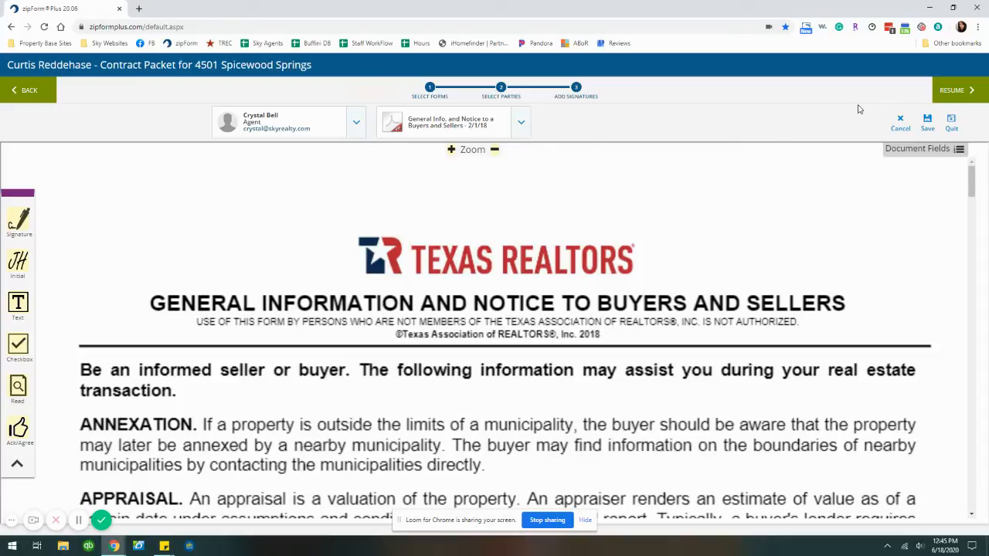
{"action": "left_click", "coordinate": [960, 91]}
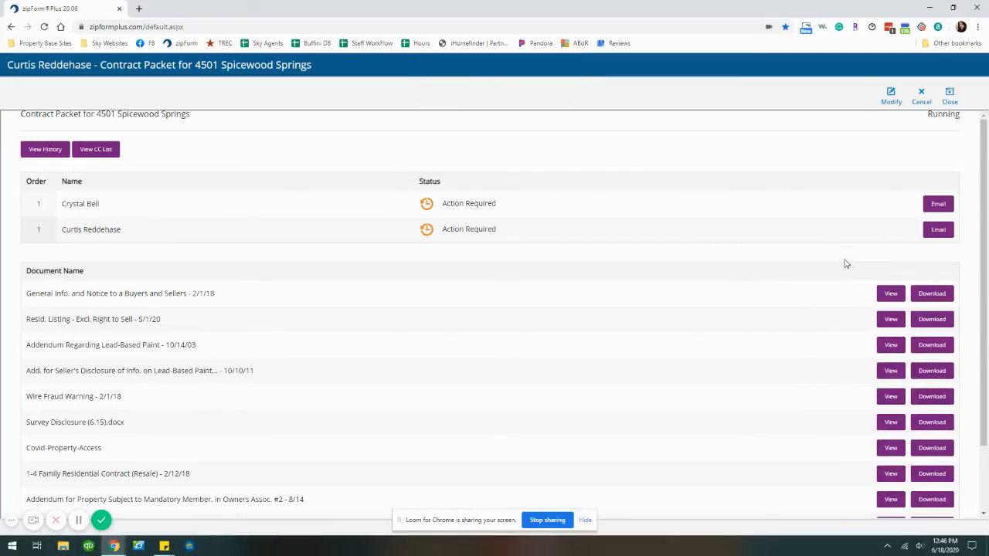
{"action": "left_click", "coordinate": [921, 94]}
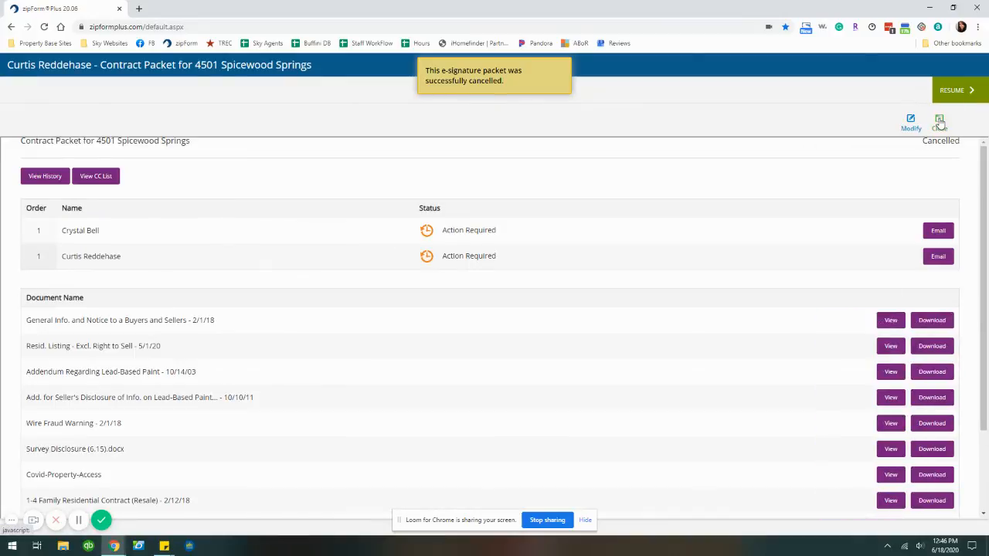
{"action": "left_click", "coordinate": [938, 121]}
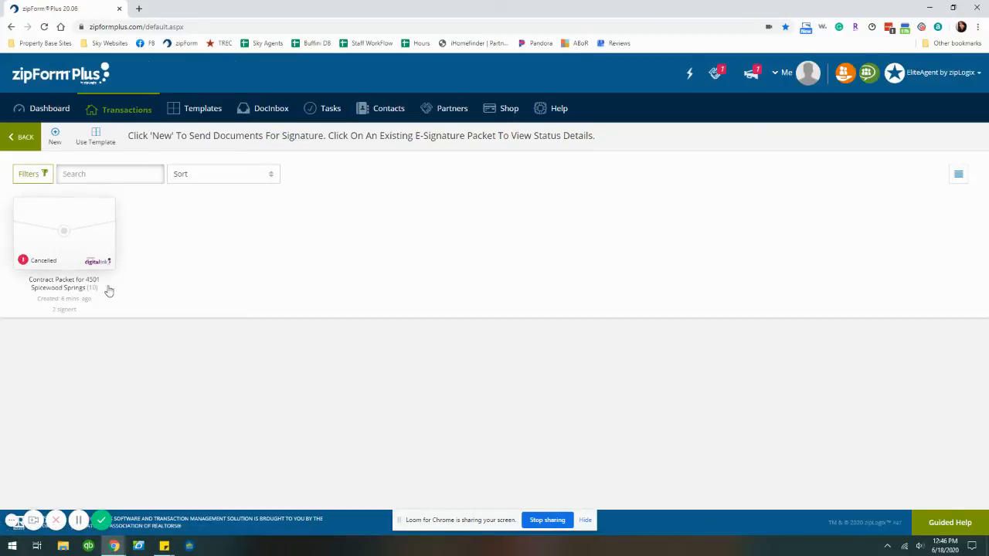